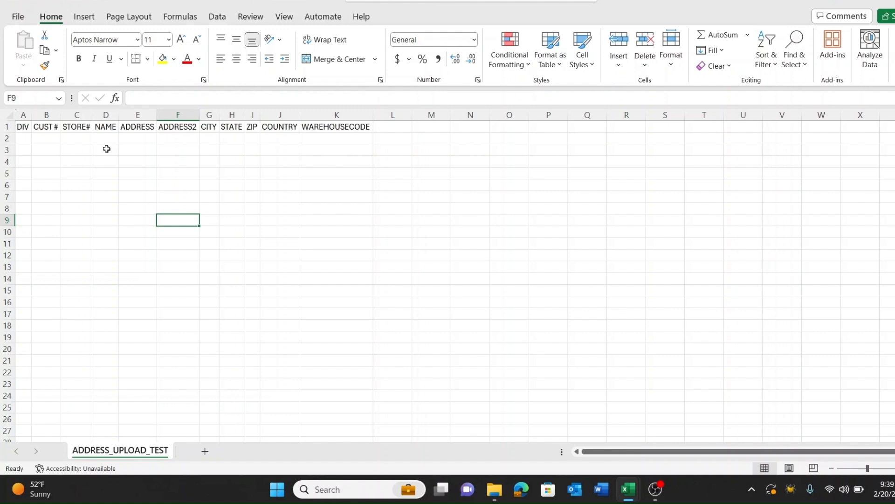
Copy all the store numbers below the Store Nbr header in the Sheet1 source workbook.
key("alt+Tab")
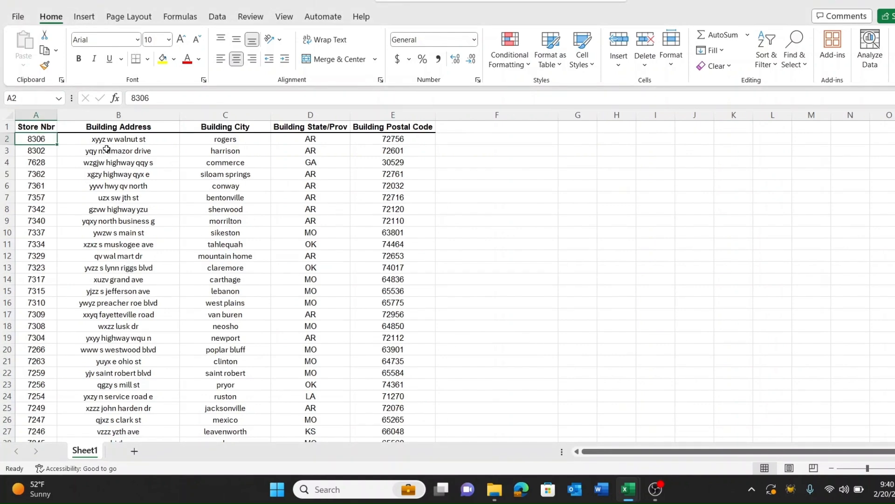
key("alt+Tab")
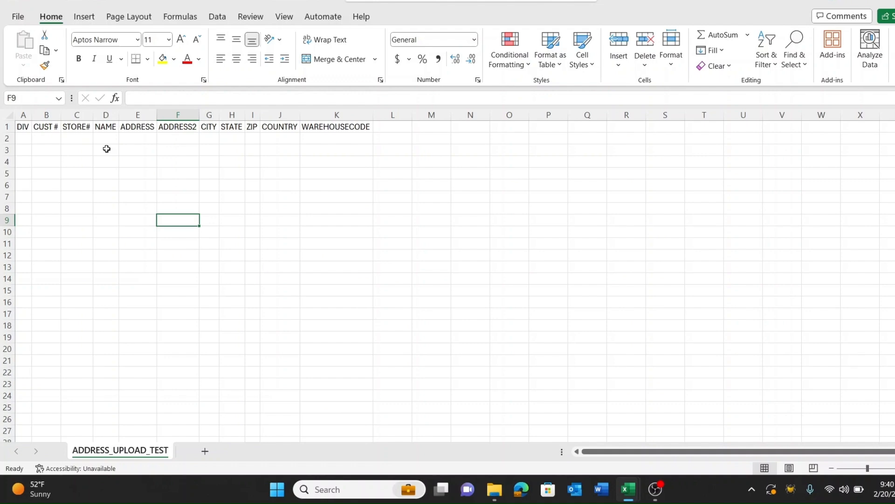
key("alt+Tab")
key("ctrl+shift+Down")
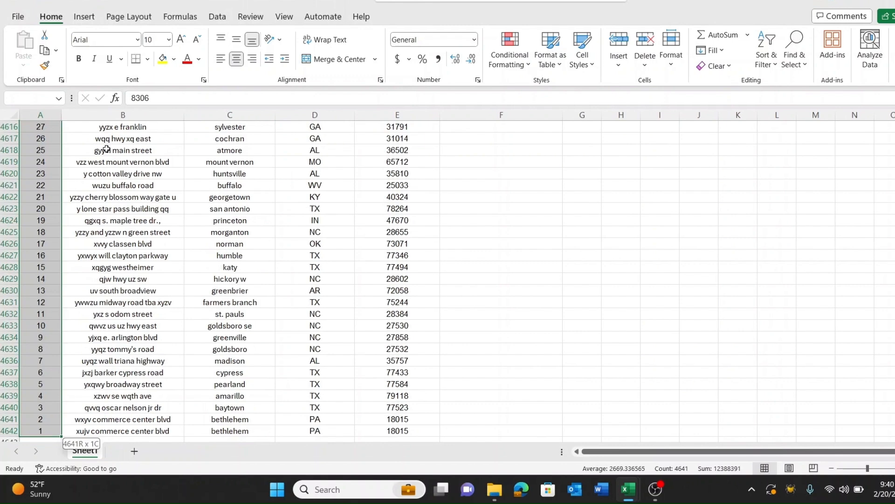
key("ctrl+c")
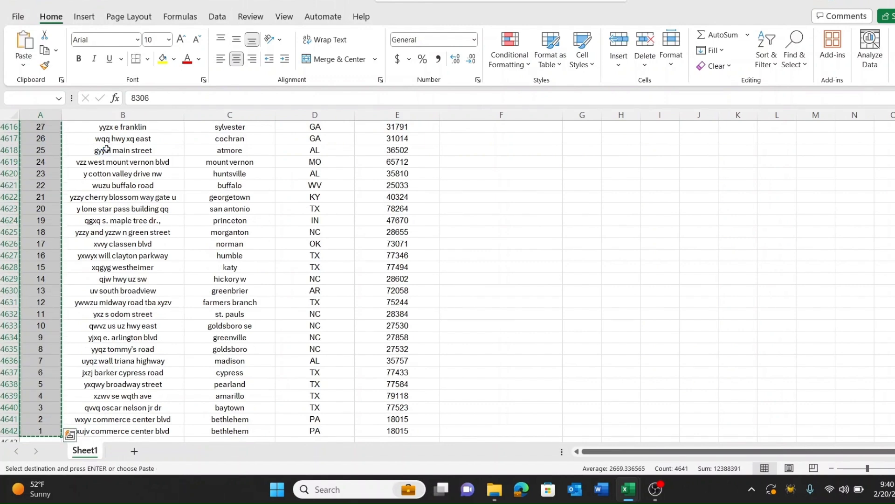
Paste the copied store numbers into the STORE# column of ADDRESS_UPLOAD_TEST, starting at cell C2.
key("alt+Tab")
key("Up")
key("Up")
key("Up")
key("Up")
key("Up")
key("Up")
key("Up")
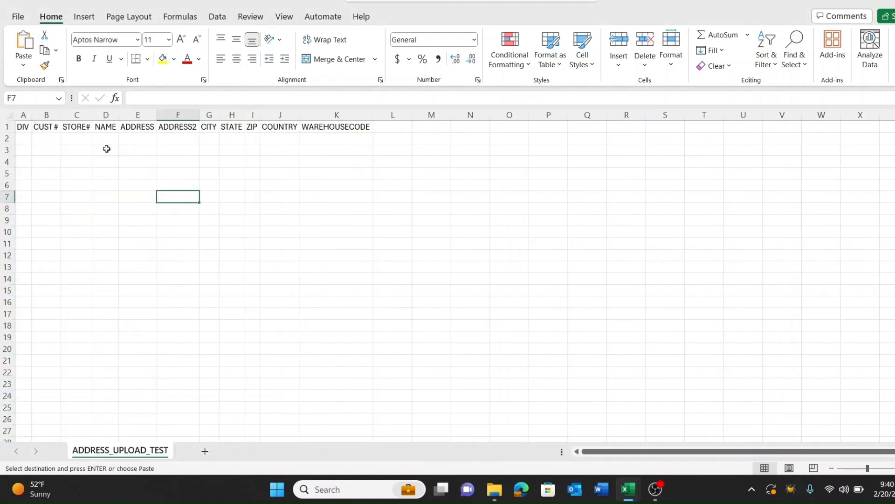
key("Left")
key("Left")
key("Left")
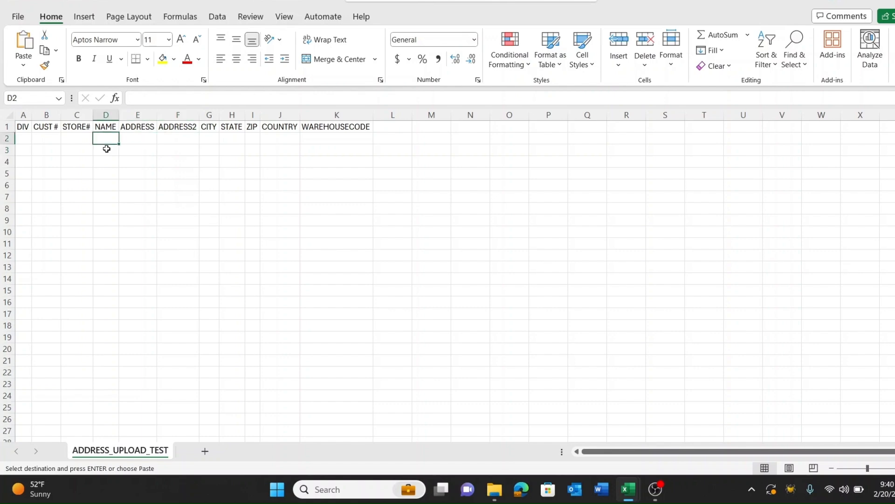
key("ctrl+v")
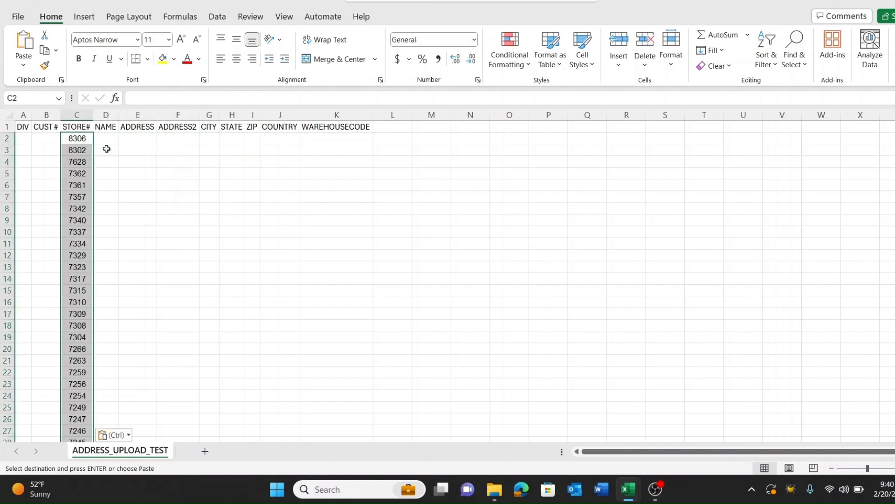
Copy all the Building Address values from B2 down in the Sheet1 source workbook.
key("alt+Tab")
key("Right")
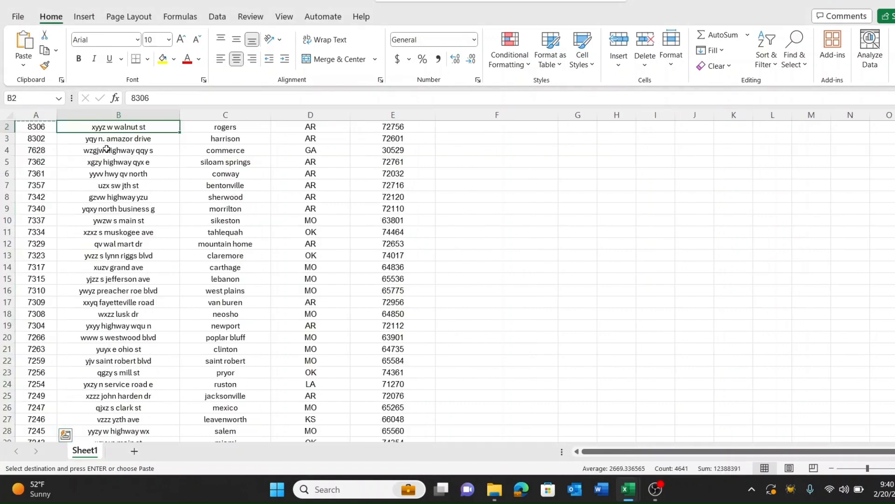
key("Up")
key("Down")
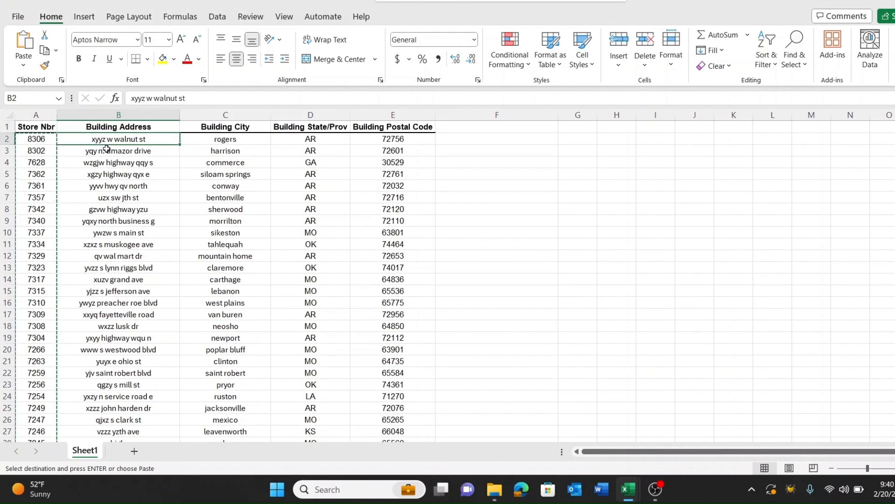
key("ctrl+shift+Down")
key("ctrl+c")
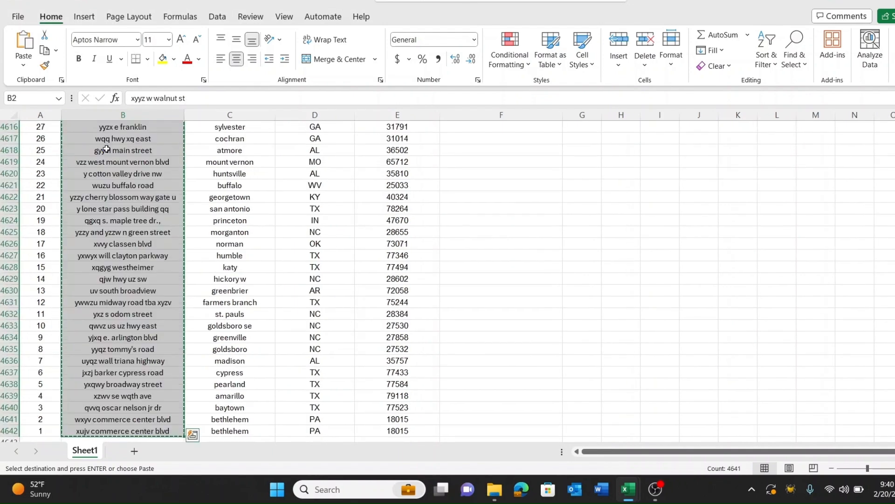
Paste the copied addresses into both the NAME and ADDRESS columns of ADDRESS_UPLOAD_TEST, starting at D2 and E2.
key("alt+Tab")
key("Right")
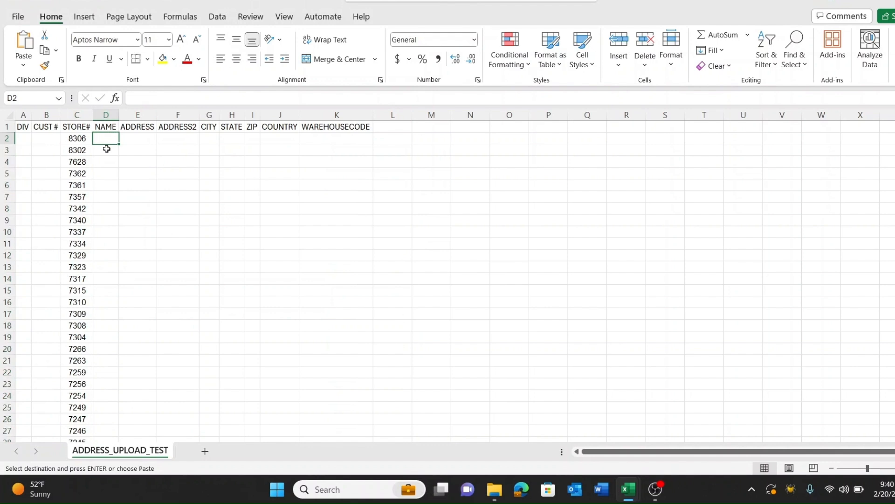
key("ctrl+v")
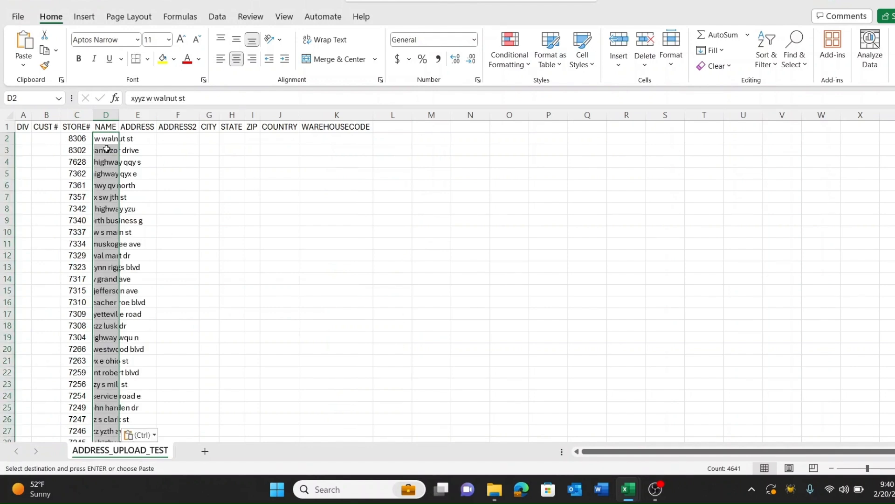
key("Right")
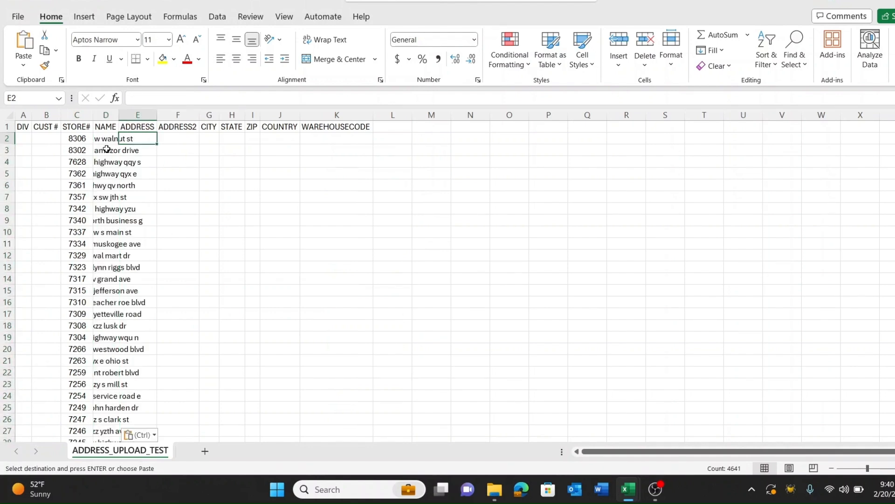
key("ctrl+v")
Copy all the Building City values from C2 down in the Sheet1 source workbook.
key("alt+Tab")
key("Right")
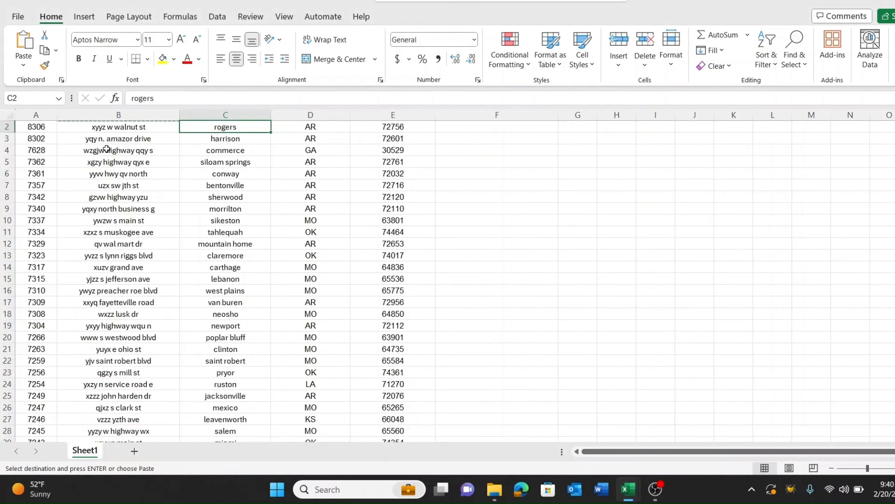
key("Up")
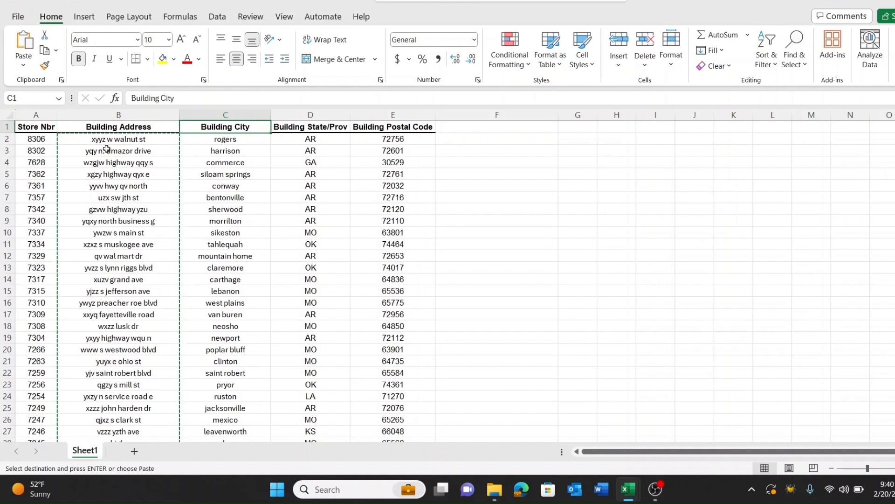
key("Down")
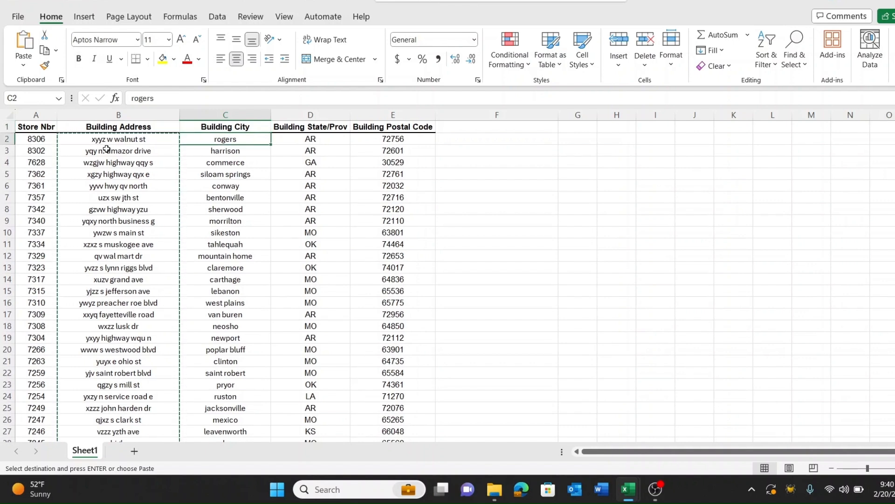
key("ctrl+Down")
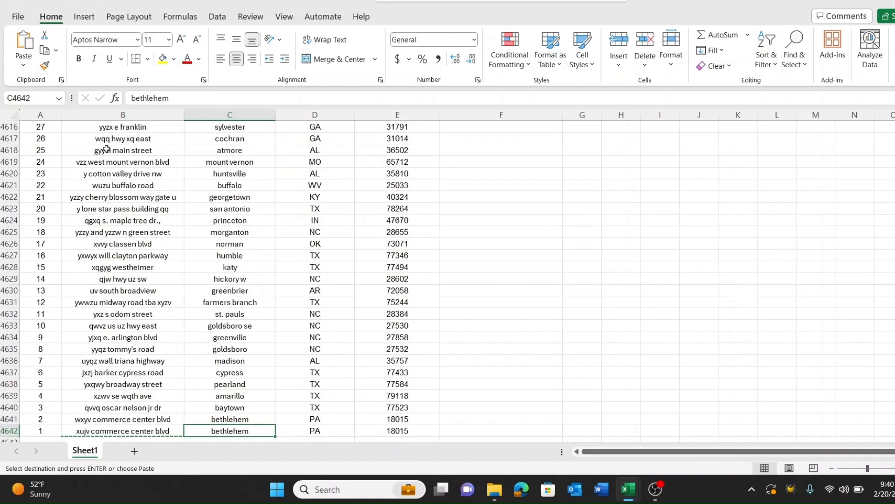
key("ctrl+Up")
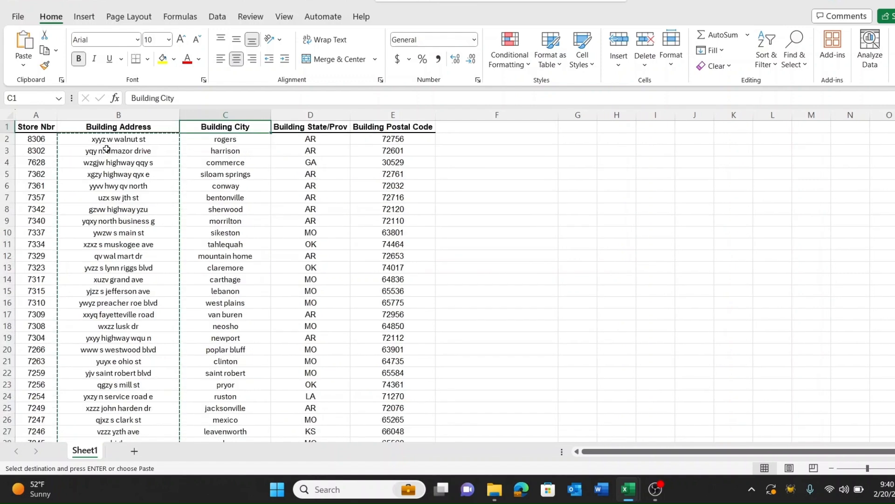
key("ctrl+Down")
key("ctrl+Up")
key("Down")
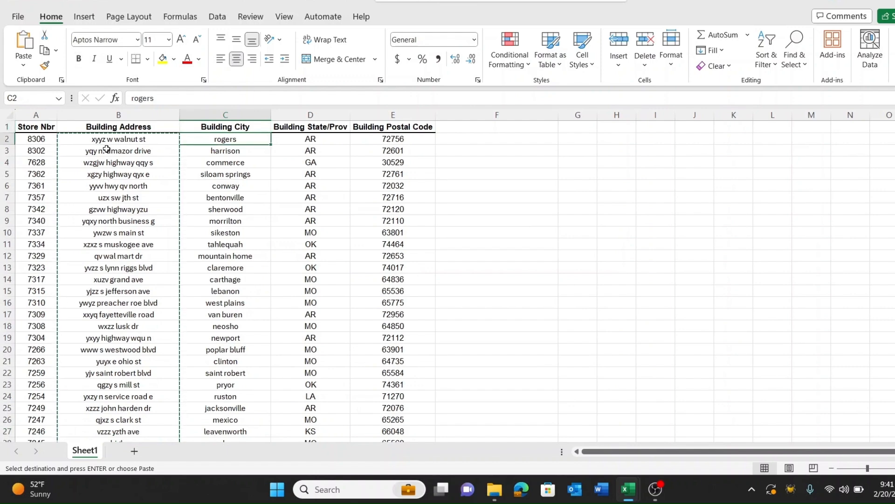
key("ctrl+shift+Down")
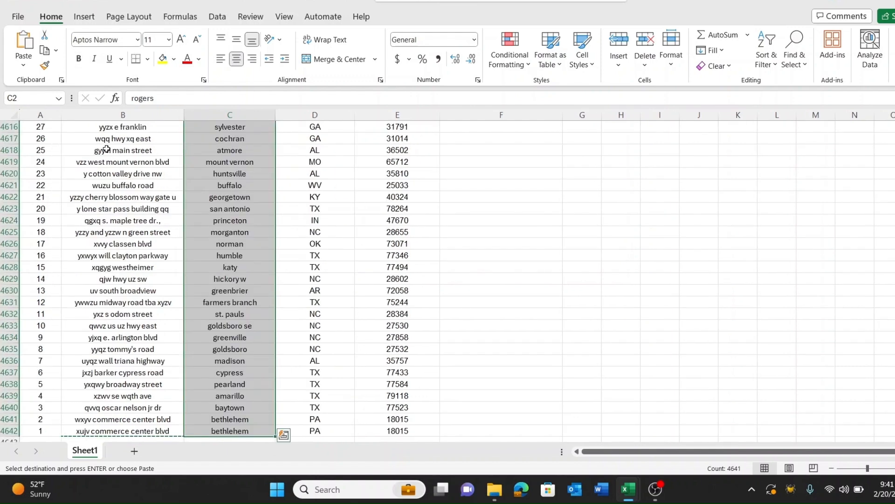
key("ctrl+c")
Paste the copied cities into the CITY column of ADDRESS_UPLOAD_TEST, starting at cell G2.
key("alt+Tab")
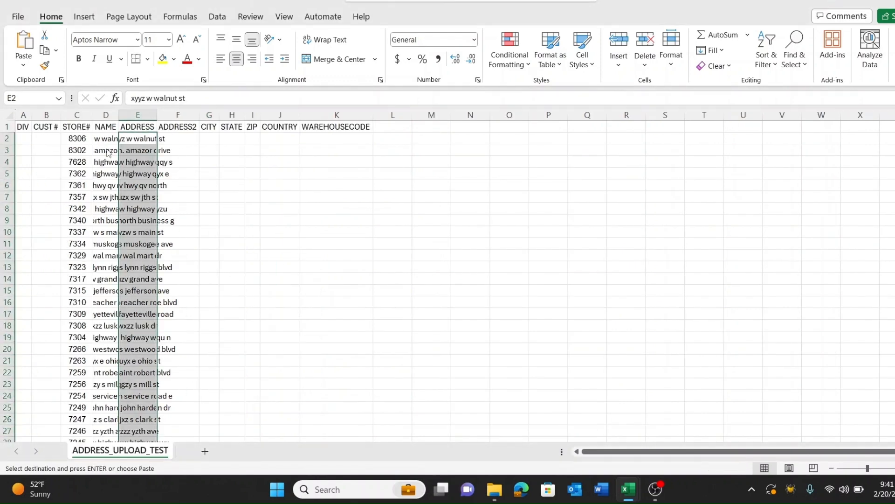
key("Right")
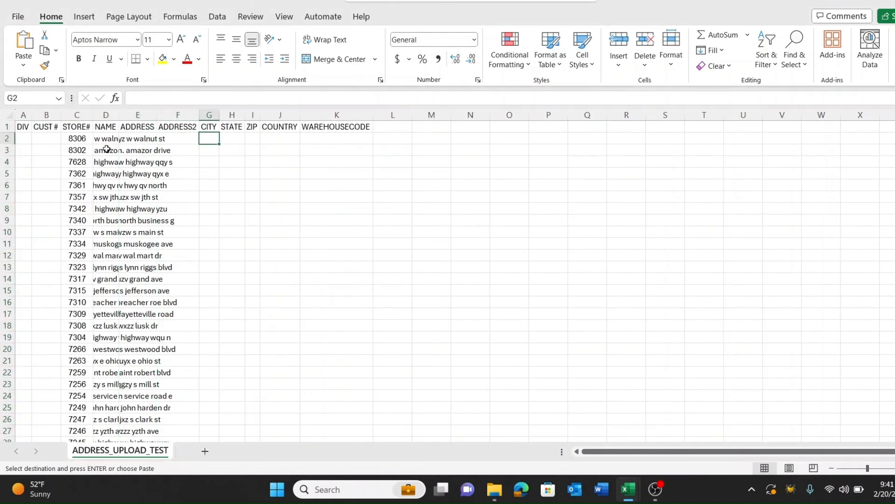
key("ctrl+v")
Copy all the Building State/Prov values from the source workbook into the STATE column of ADDRESS_UPLOAD_TEST, starting at H2.
key("alt+Tab")
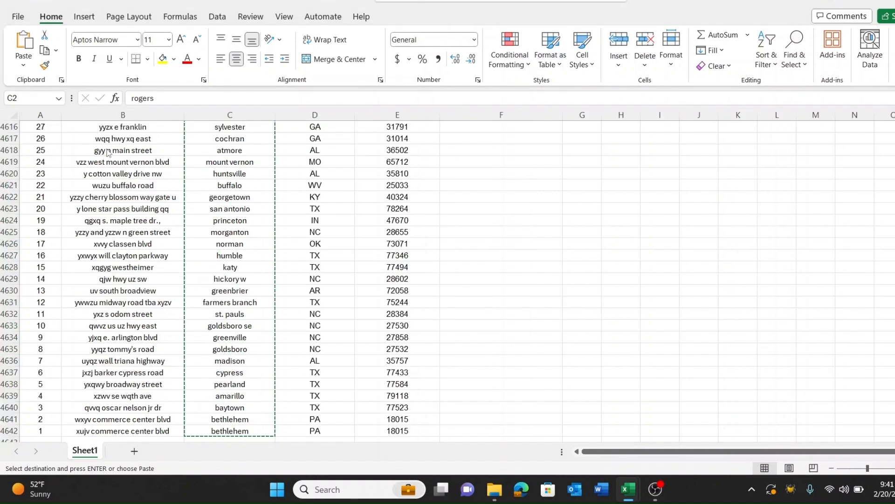
key("Right")
key("Up")
key("Down")
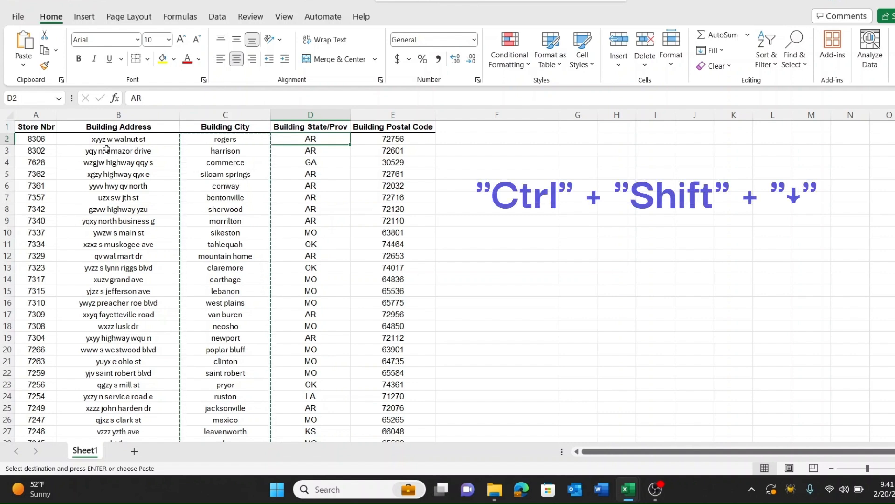
key("ctrl+shift+Down")
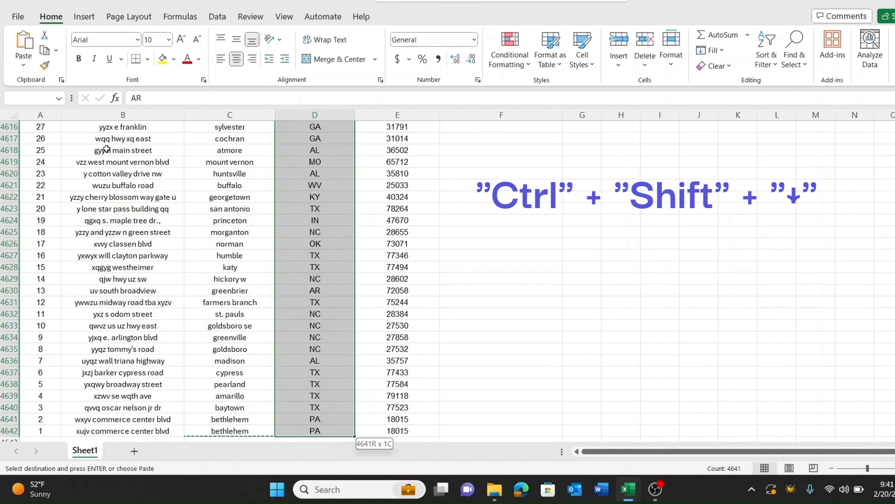
key("ctrl+c")
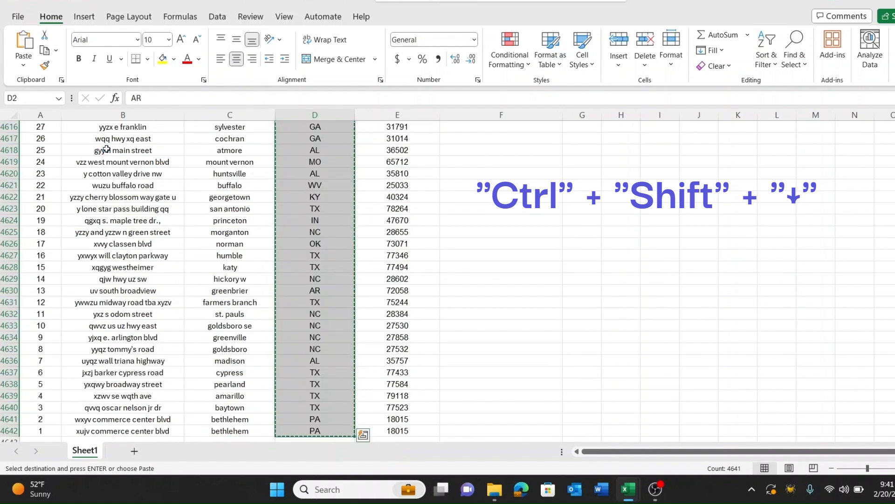
key("alt+Tab")
key("Right")
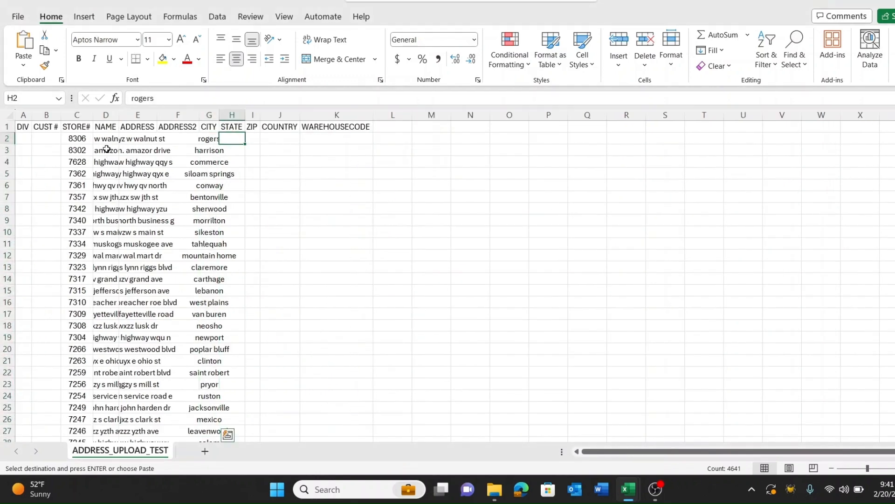
key("ctrl+v")
Copy all the Building Postal Code values from the source workbook into the ZIP column of ADDRESS_UPLOAD_TEST, starting at I2.
key("alt+Tab")
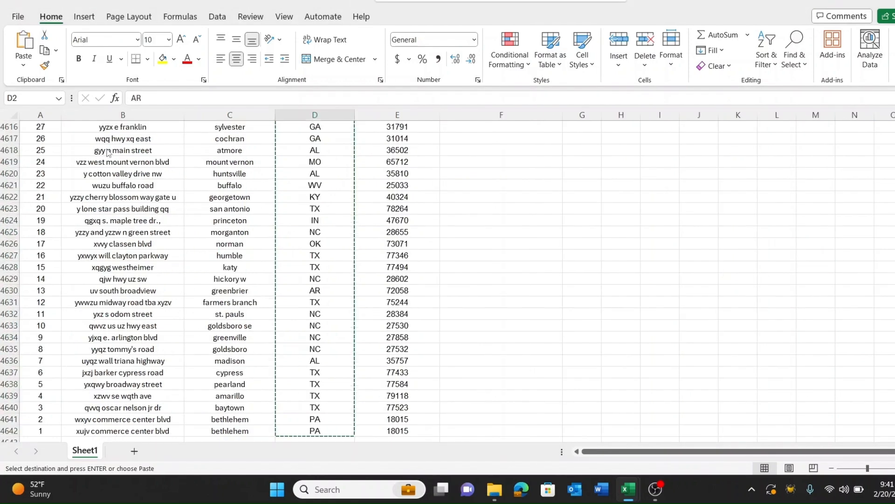
key("Right")
key("Up")
key("Down")
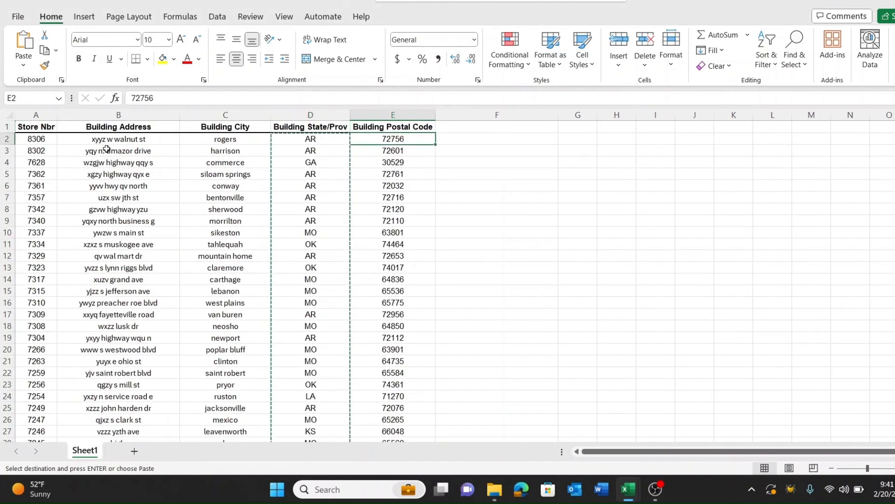
key("ctrl+shift+Down")
key("ctrl+c")
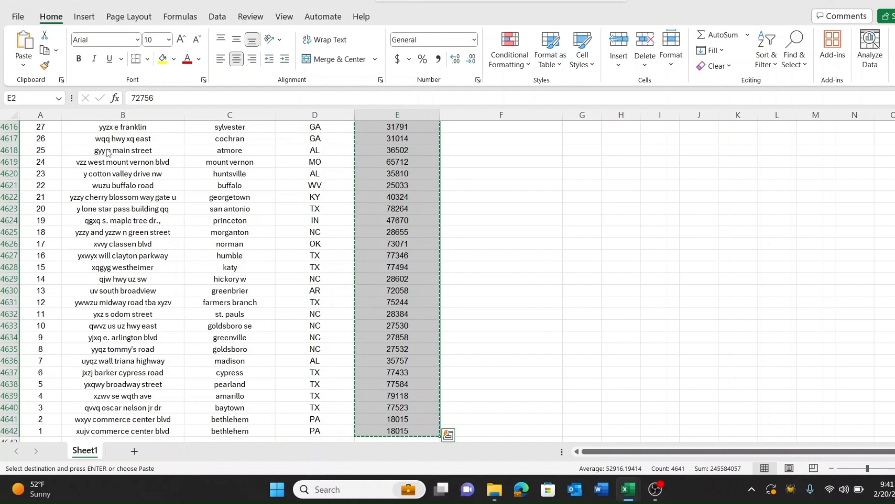
key("alt+Tab")
key("Right")
key("ctrl+v")
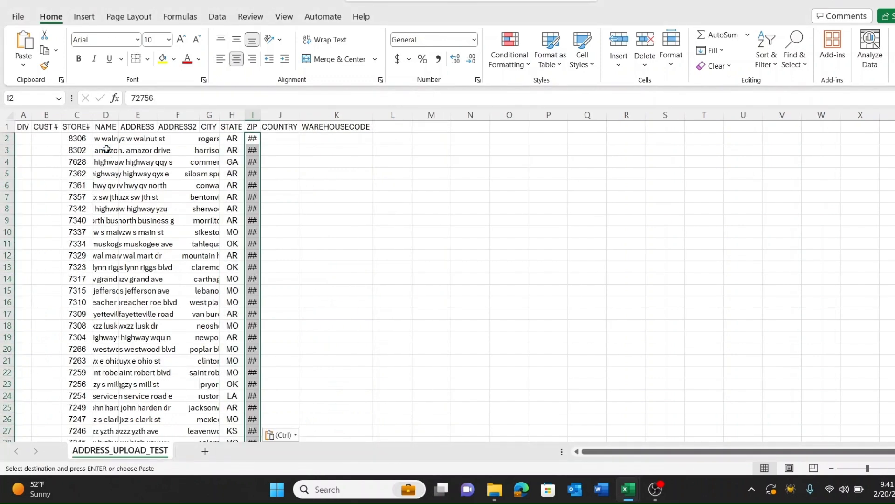
Enter USA in COUNTRY cells J2 and J3 of ADDRESS_UPLOAD_TEST, and autofit the ZIP column's width.
key("alt+Tab")
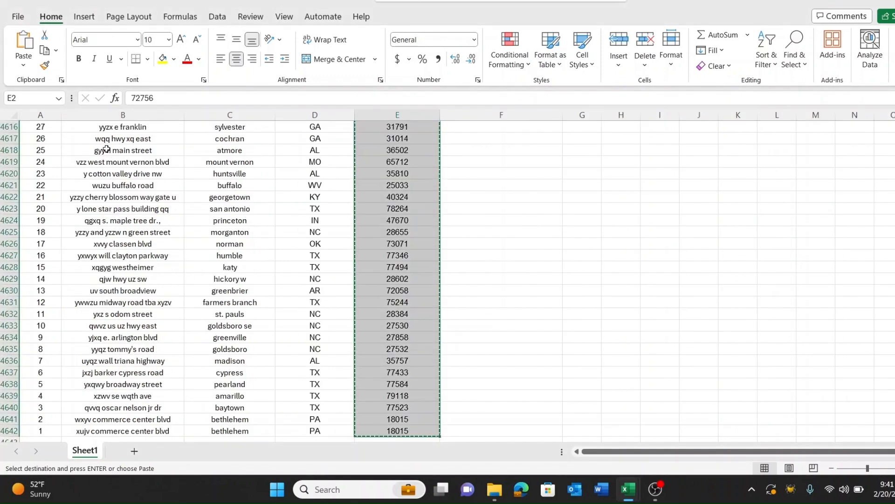
key("alt+Tab")
key("Right")
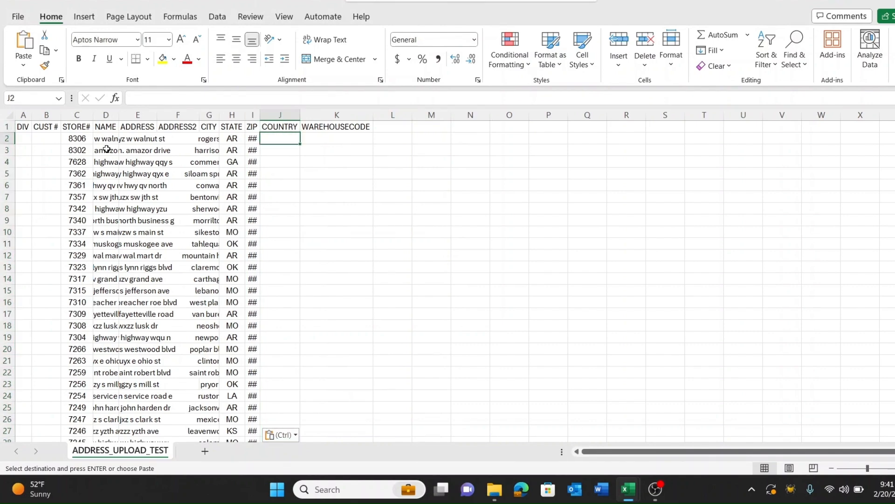
type("USA")
key("Return")
key("Up")
key("ctrl+c")
key("shift+Down")
key("ctrl+v")
double_click(259, 115)
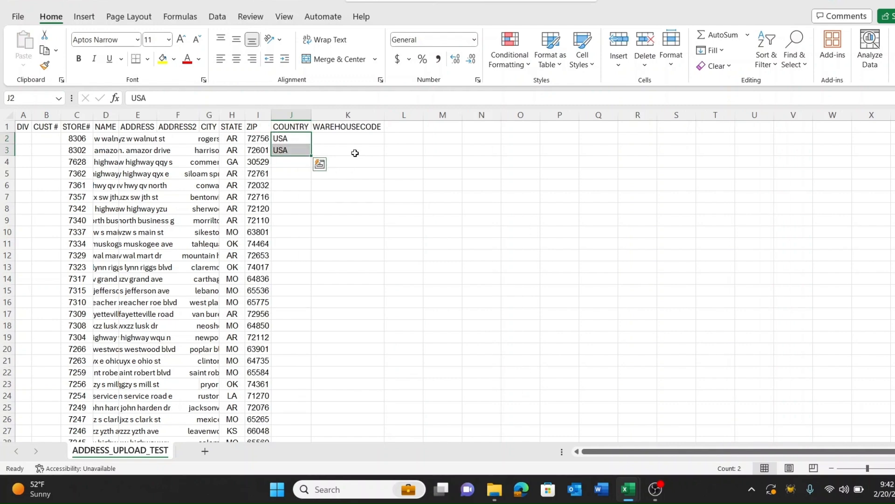
left_click(256, 138)
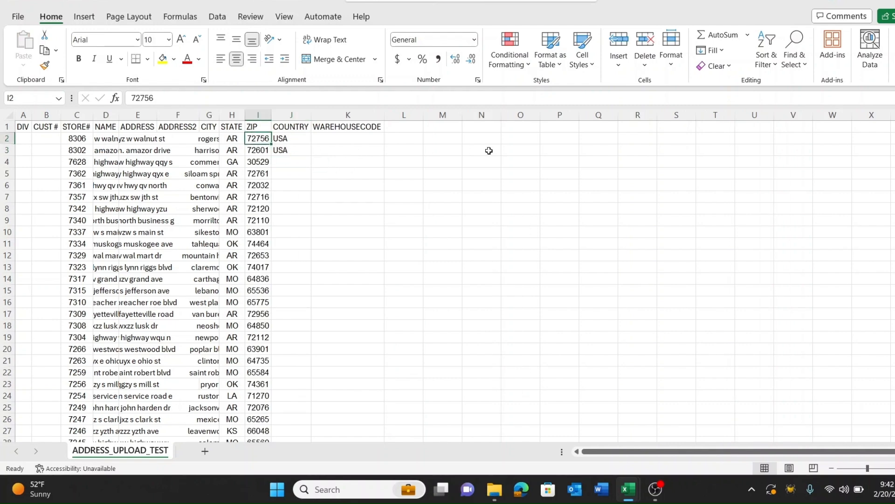
Fill USA from COUNTRY cells J2 and J3 down to the last data row of ADDRESS_UPLOAD_TEST.
key("ctrl+Down")
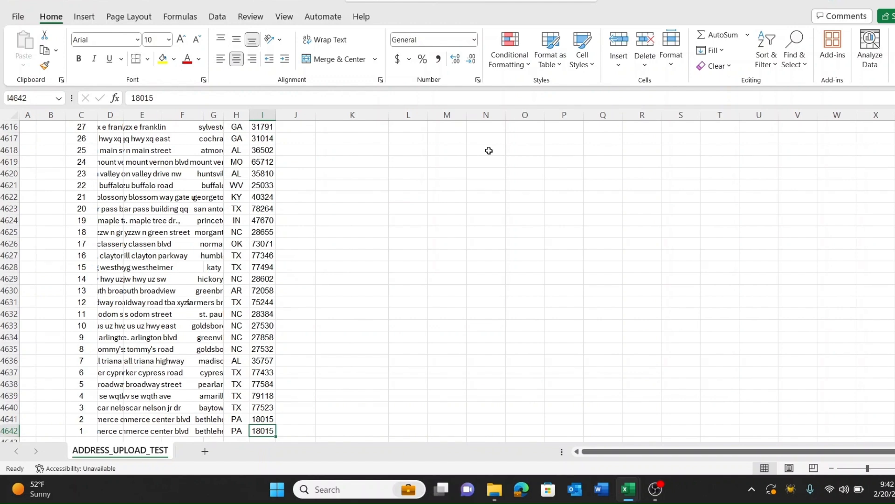
key("ctrl+Up")
key("Down")
key("Right")
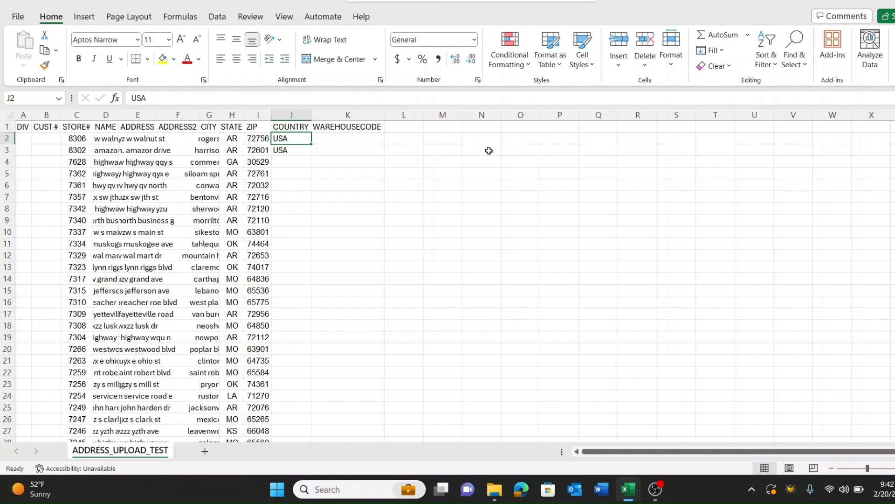
left_click(366, 173)
left_click_drag(289, 139, 289, 152)
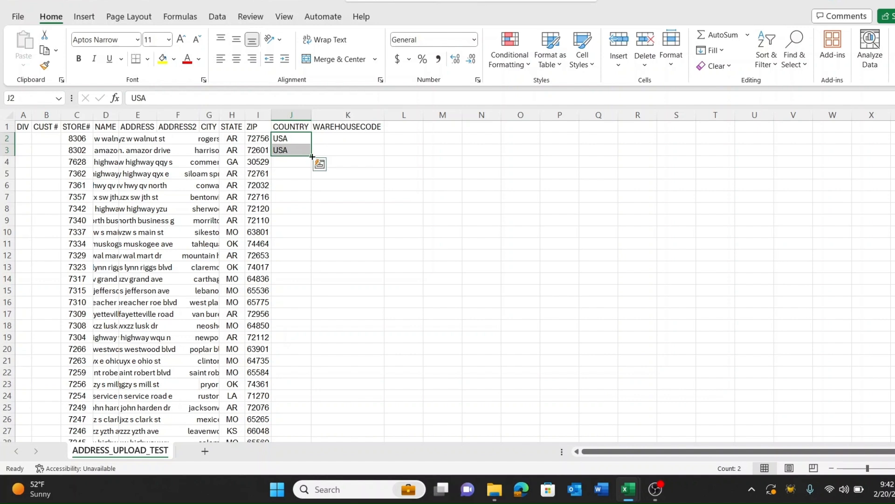
double_click(312, 156)
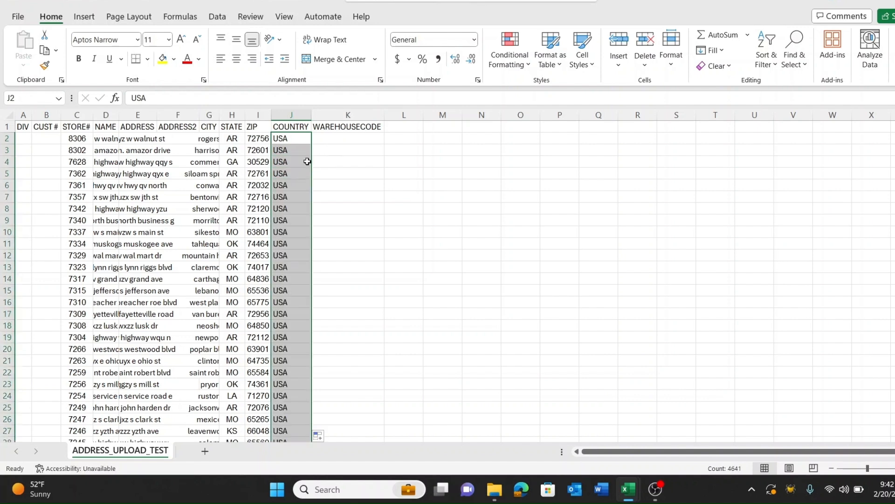
Check the end of the COUNTRY column against the last data row, and return to its header.
left_click(305, 164)
key("ctrl+Down")
key("Up")
key("Down")
key("Down")
key("Up")
key("Up")
key("ctrl+Up")
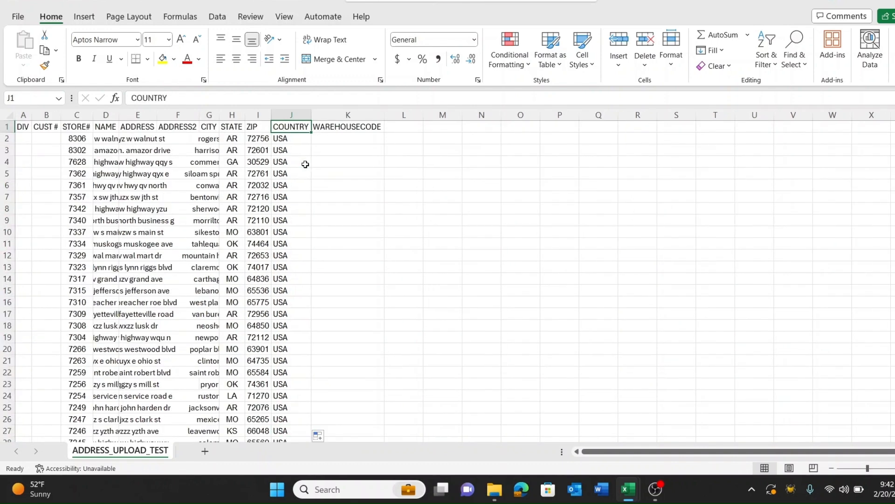
Enter ZZZ in WAREHOUSECODE cells K2 and K3, and fill it down to the last data row.
key("Right")
key("Down")
key("Left")
key("Up")
key("Right")
key("Down")
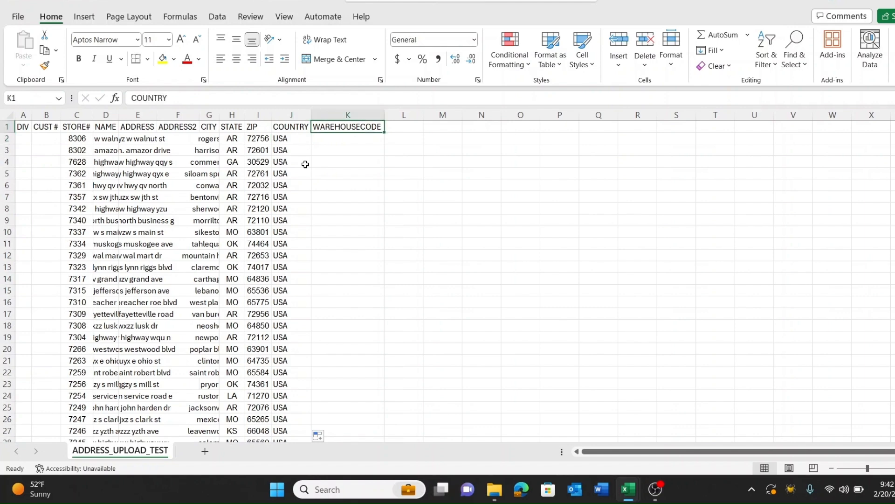
type("ZZZ")
key("Return")
type("Z")
key("Return")
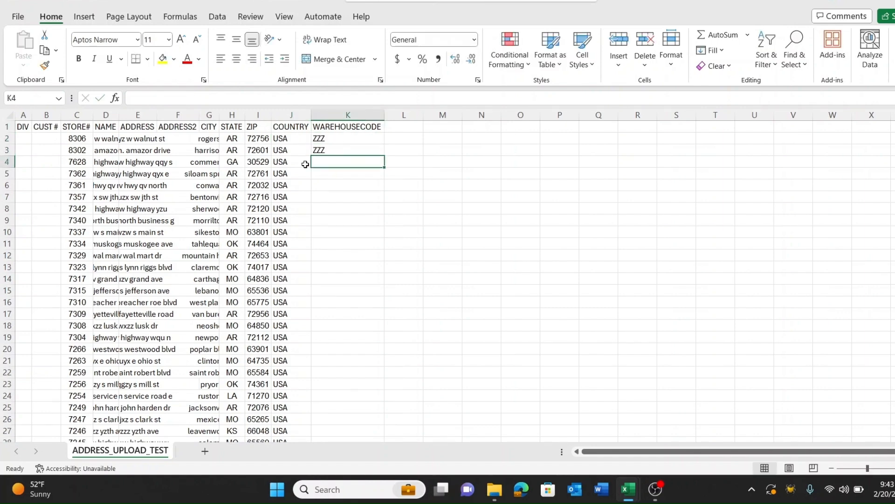
left_click_drag(334, 137, 350, 149)
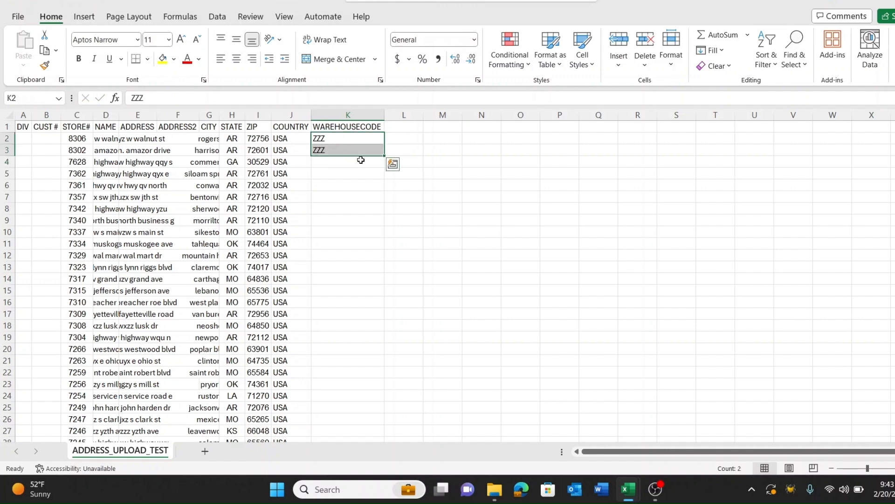
double_click(385, 156)
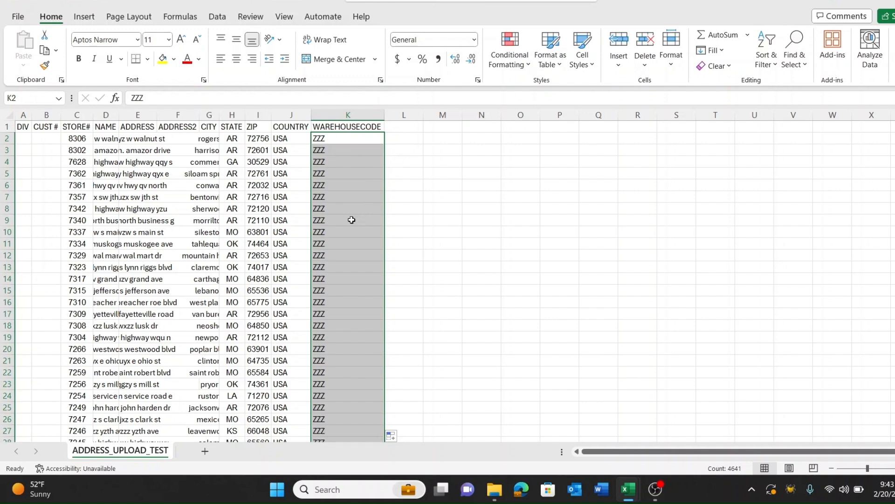
Enter ZZ in DIV cell A2 and the customer code in CUST # cell B2, and copy both values into row 3.
left_click(42, 137)
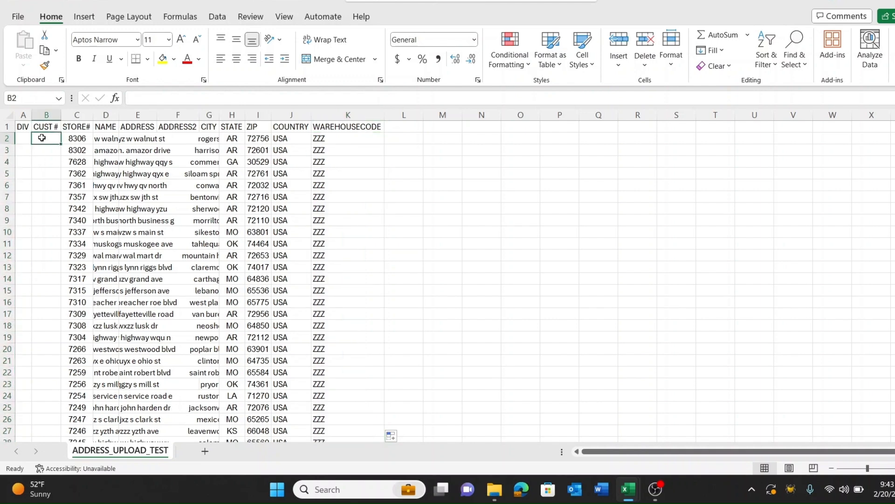
left_click(24, 137)
type("ZZ")
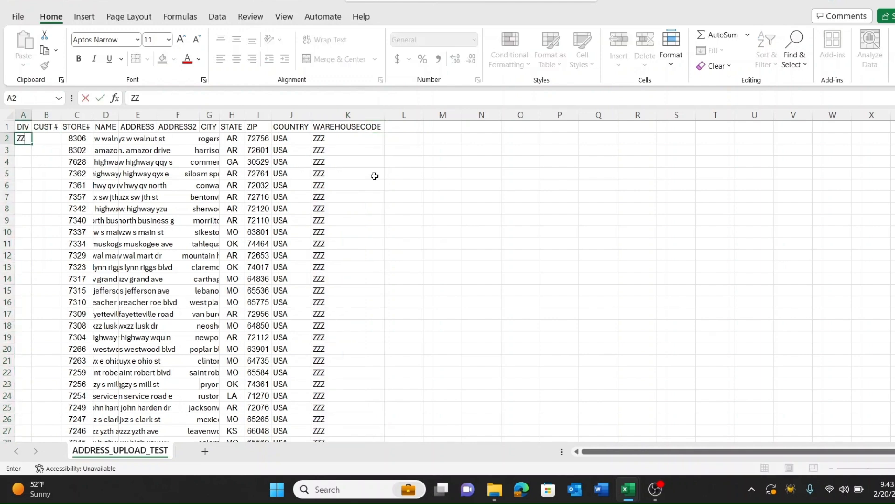
key("Tab")
type("JOE")
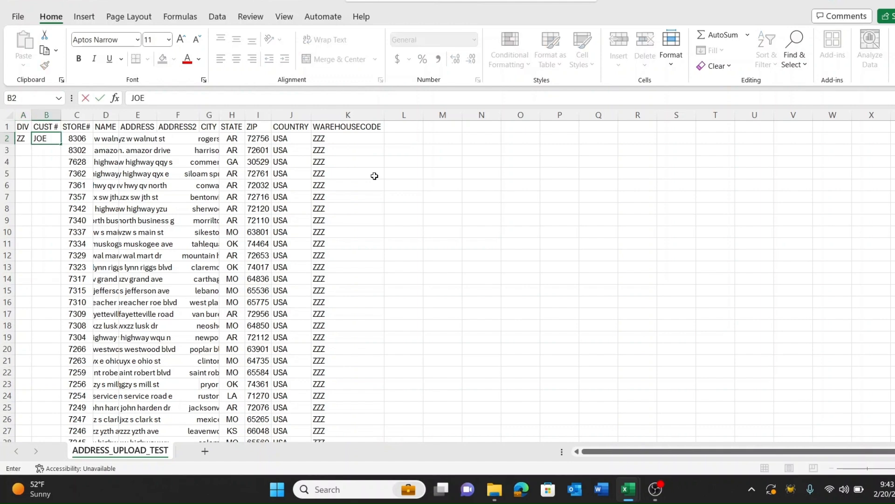
key("Return")
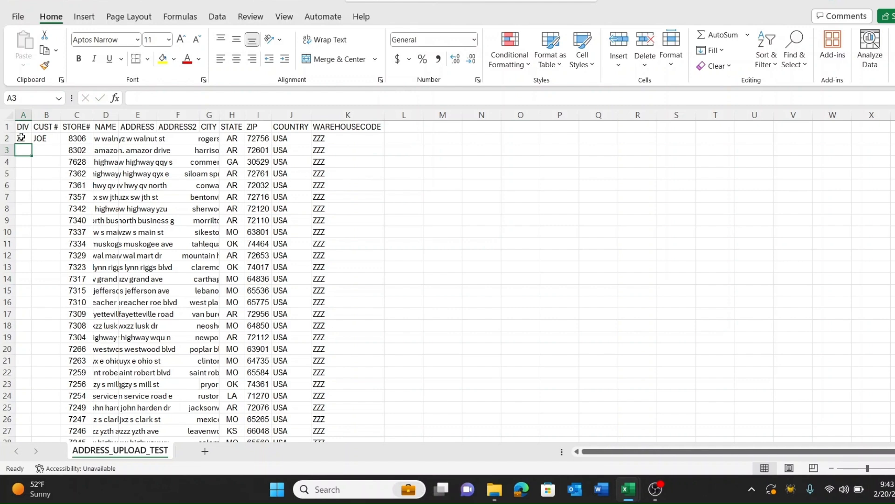
left_click_drag(16, 137, 46, 138)
key("ctrl+c")
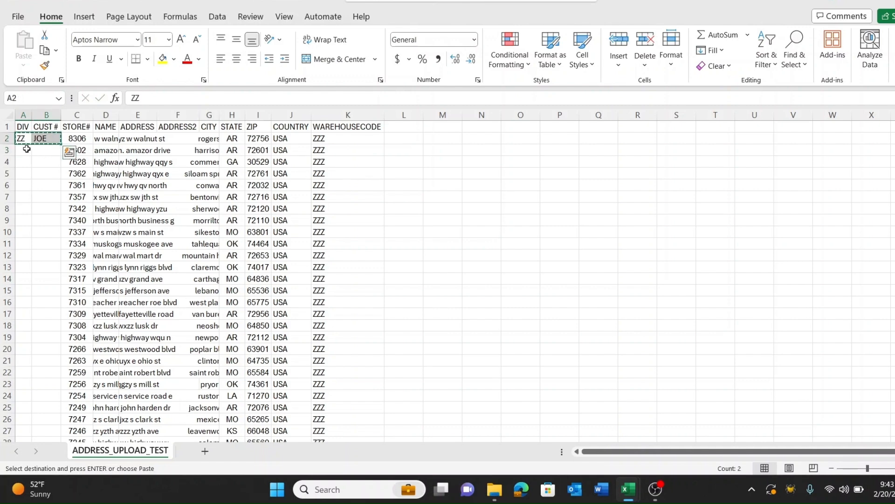
left_click(23, 150)
key("ctrl+v")
left_click(38, 184)
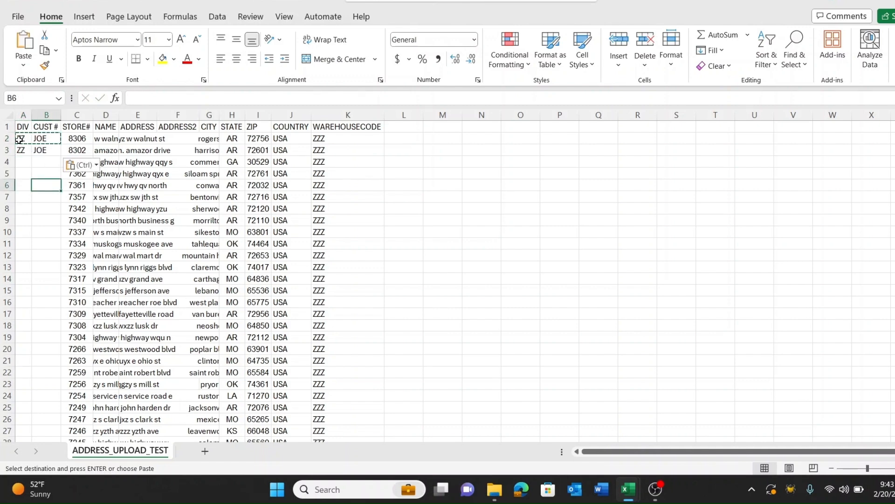
Fill the DIV and CUST # values from rows 2 and 3 down to the last data row.
left_click_drag(20, 139, 48, 150)
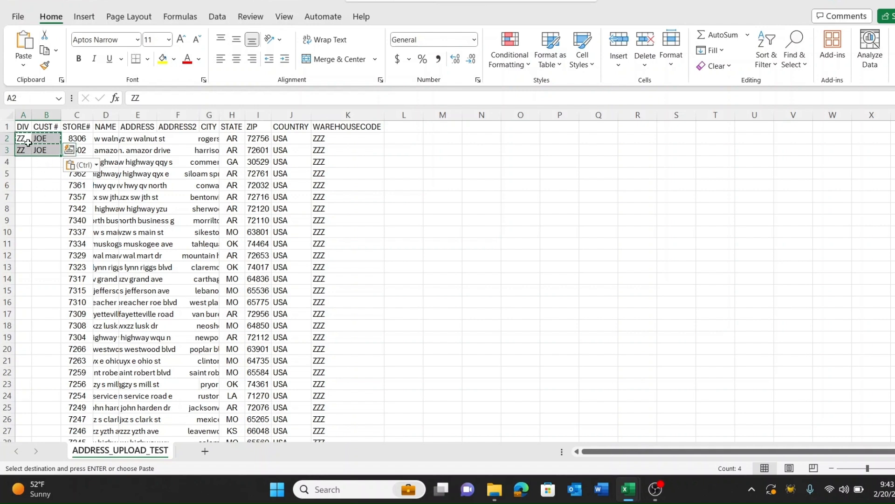
left_click_drag(23, 139, 55, 150)
double_click(61, 155)
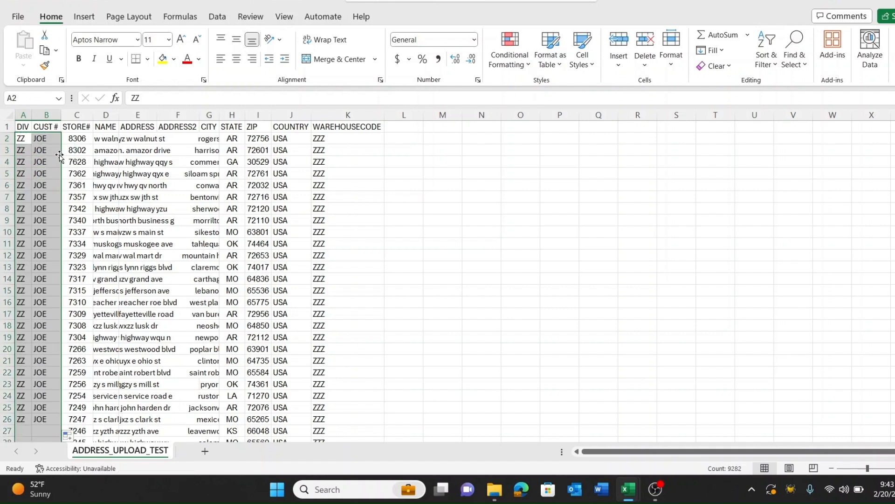
left_click(47, 173)
key("ctrl+Down")
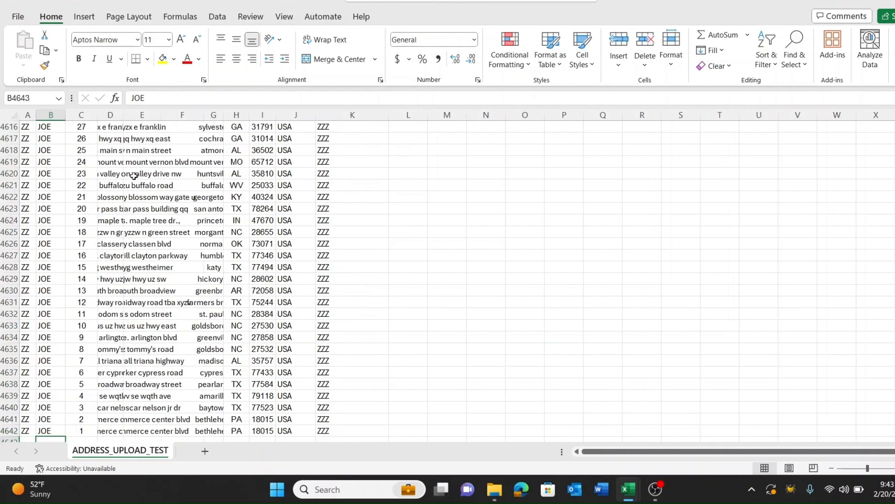
key("ctrl+Up")
key("Down")
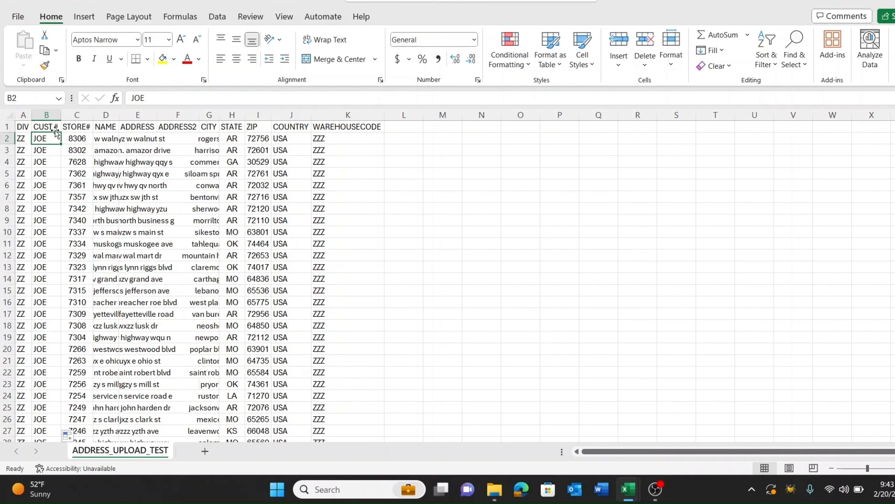
Autofit the width of all columns in ADDRESS_UPLOAD_TEST.
left_click(11, 118)
double_click(31, 115)
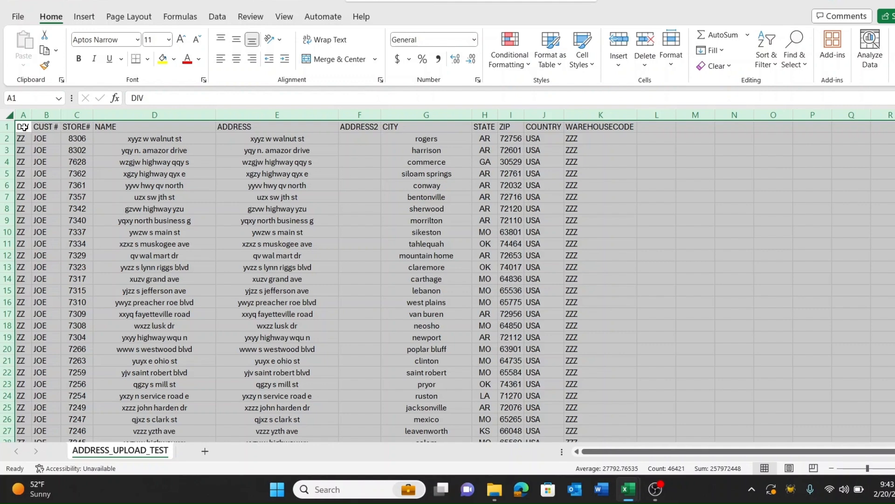
Examine the list of STORE# values with a temporary filter on the header row, and remove the filter.
left_click(218, 19)
left_click(523, 51)
left_click(87, 127)
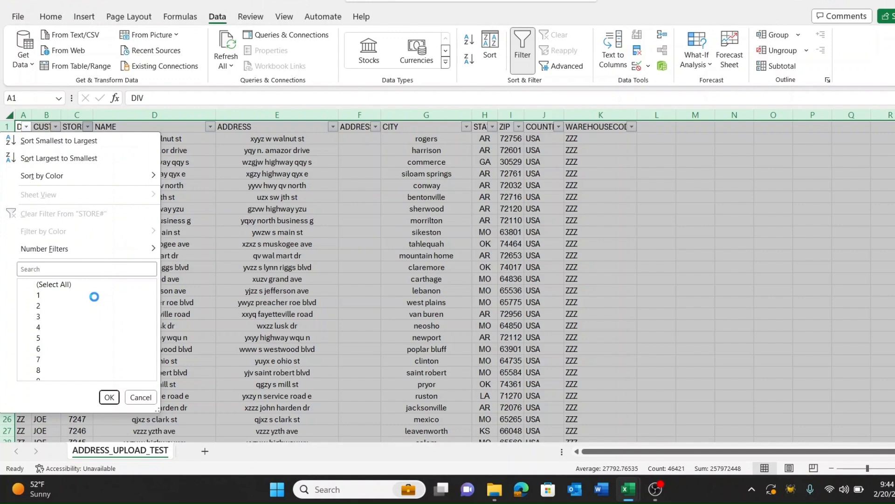
scroll(153, 354, "down", 20)
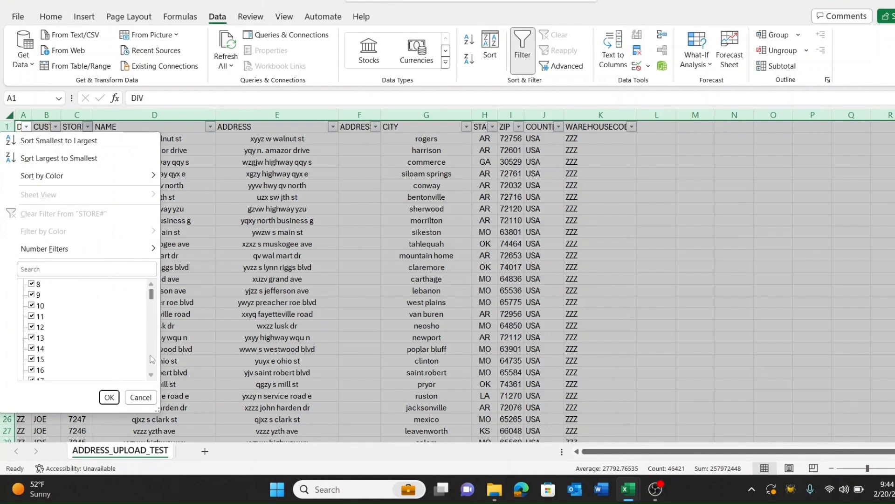
scroll(152, 359, "down", 3)
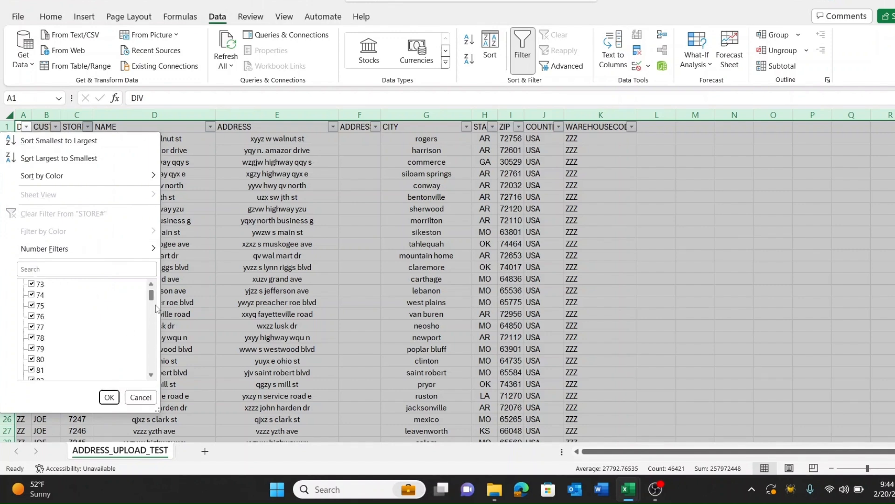
left_click_drag(151, 297, 153, 282)
left_click(195, 245)
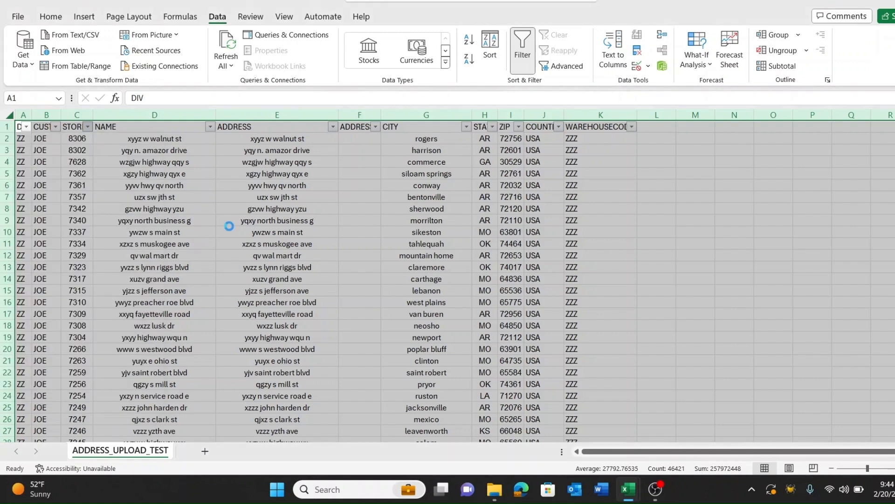
left_click(522, 51)
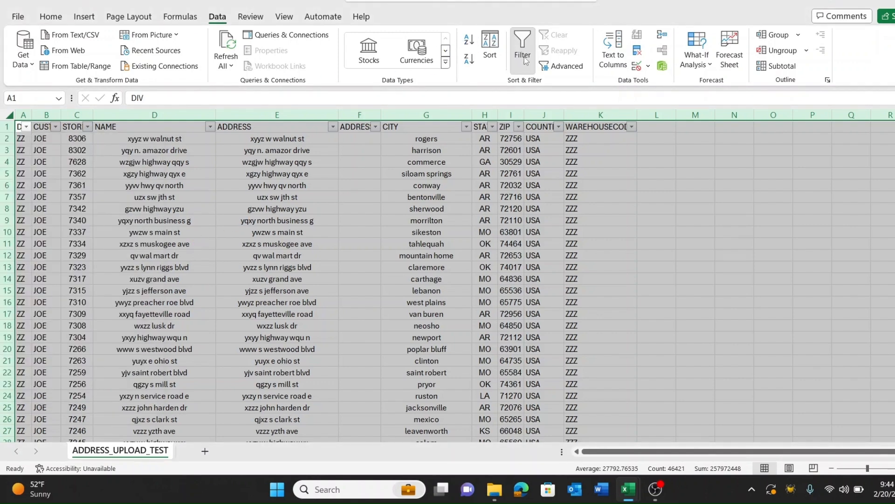
Enter 000 as text in helper cell L2, beside the first store's WAREHOUSECODE.
left_click(653, 128)
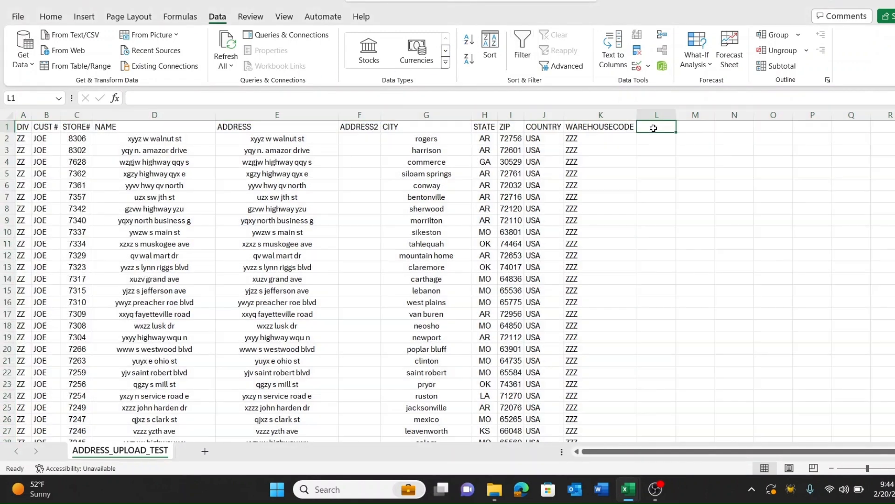
left_click(661, 139)
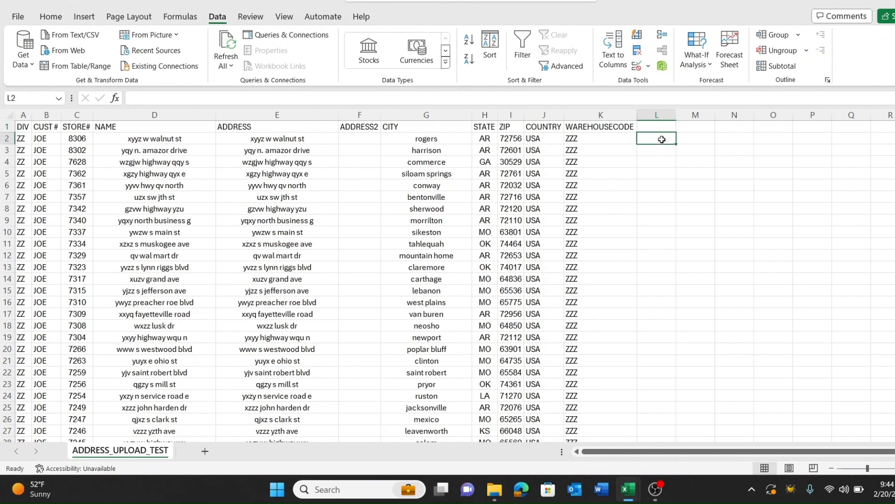
left_click(74, 139)
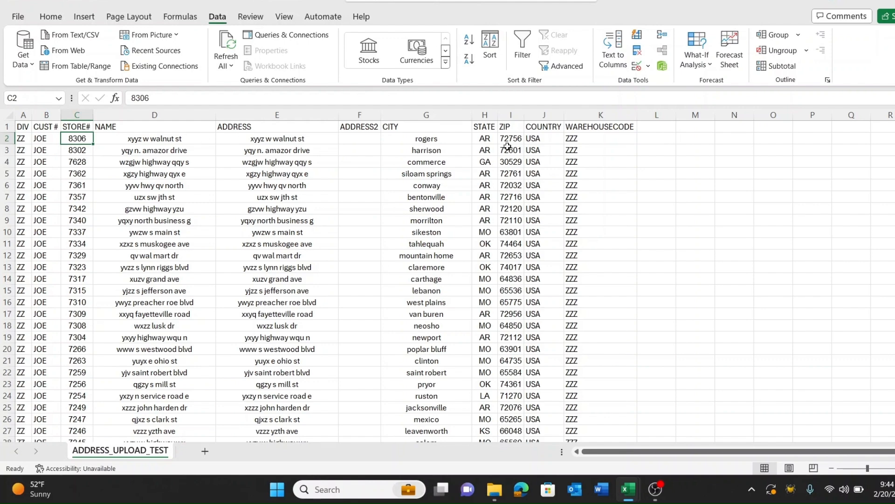
left_click(656, 138)
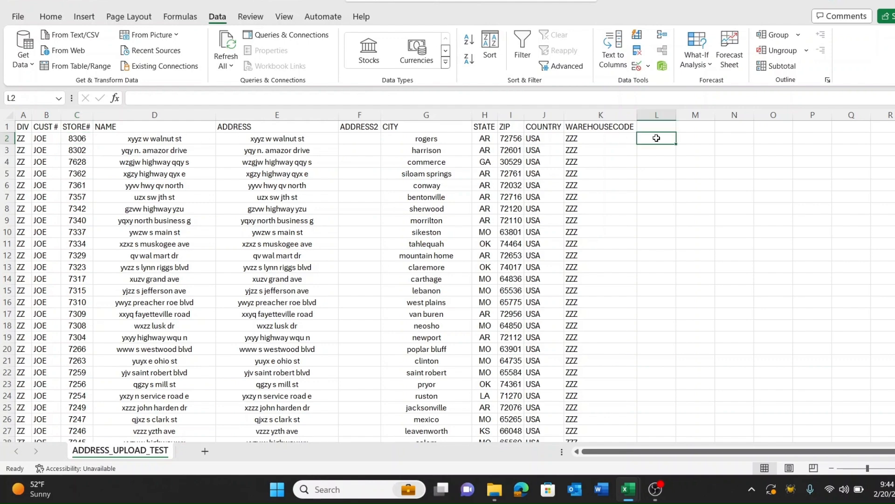
type("'")
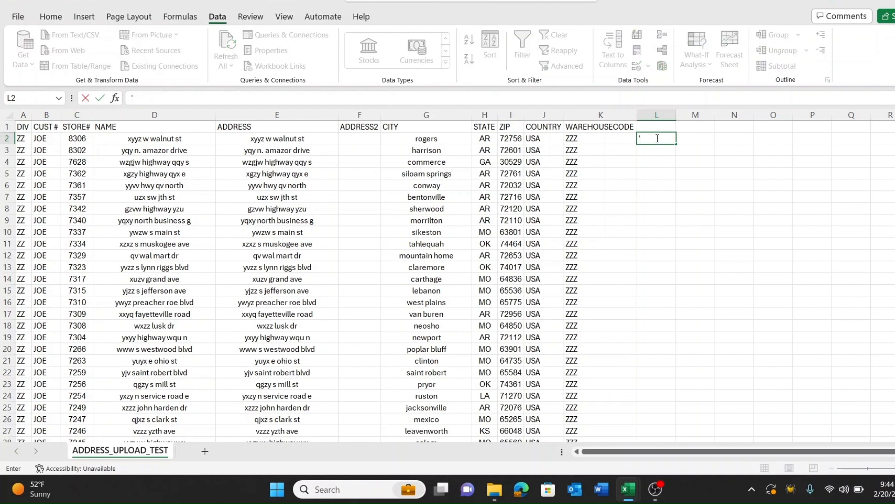
type("000")
key("Return")
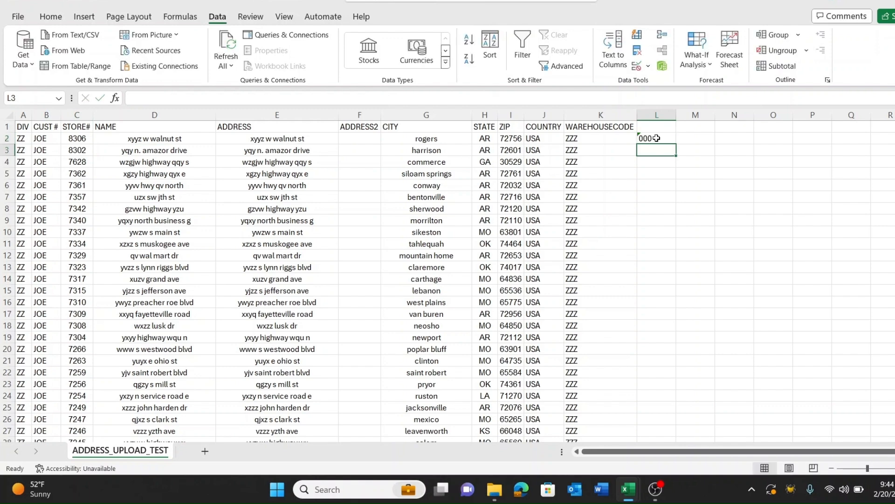
Copy the text 000 from L2 to L3, and fill it down helper column L to the last data row.
left_click(656, 138)
key("ctrl+c")
left_click(656, 150)
key("ctrl+v")
left_click_drag(664, 139, 664, 154)
double_click(677, 157)
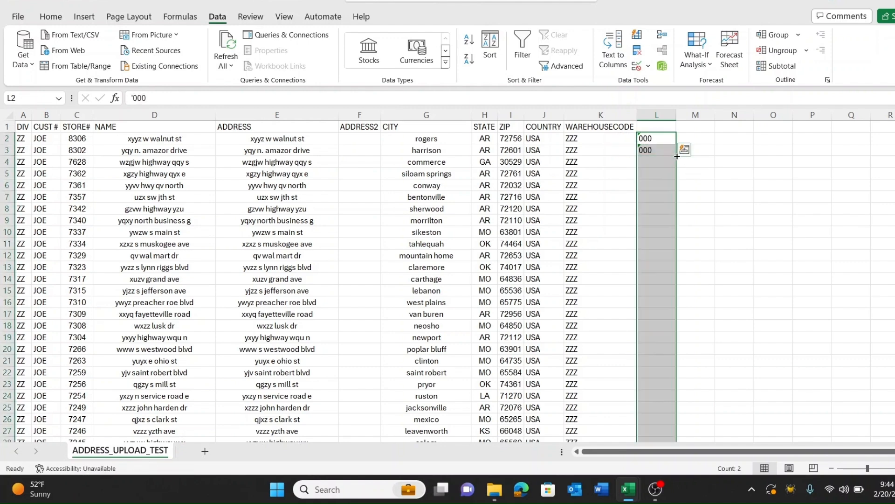
left_click(662, 153)
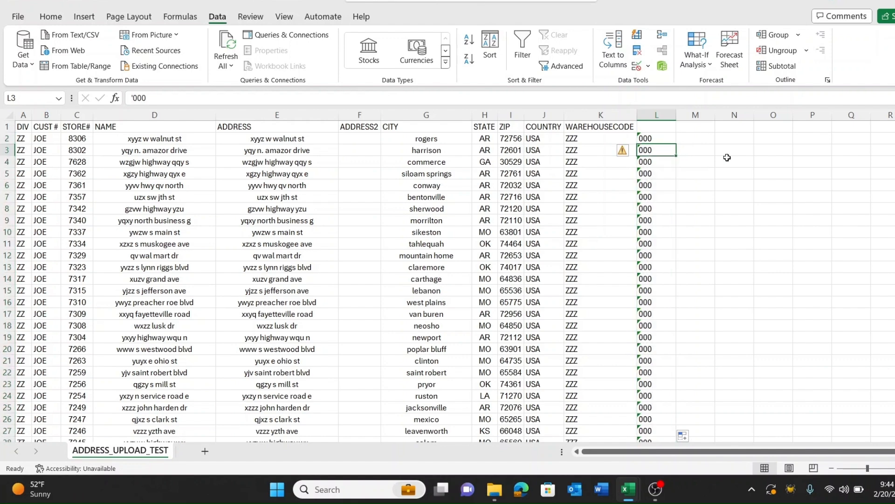
key("ctrl+Down")
key("ctrl+Up")
key("ctrl+Up")
key("Down")
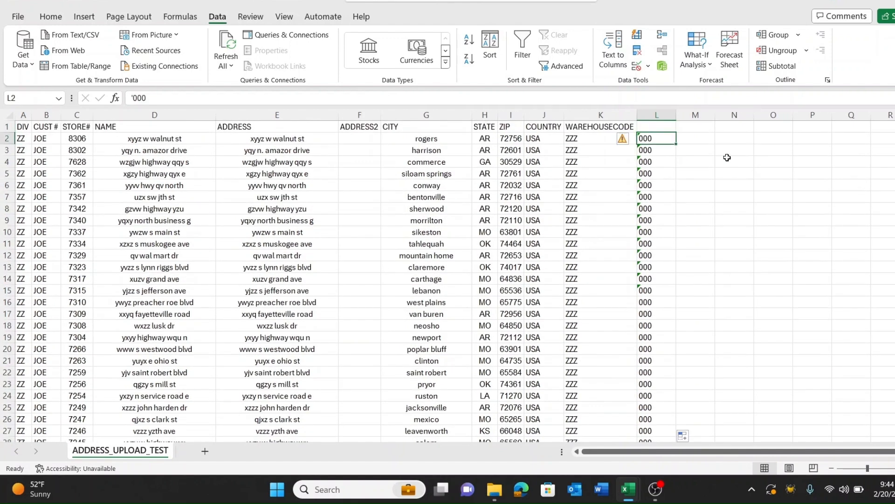
Enter the formula =L2&C2 in M2 to join the leading zeros with the first store's number.
key("Right")
type("=")
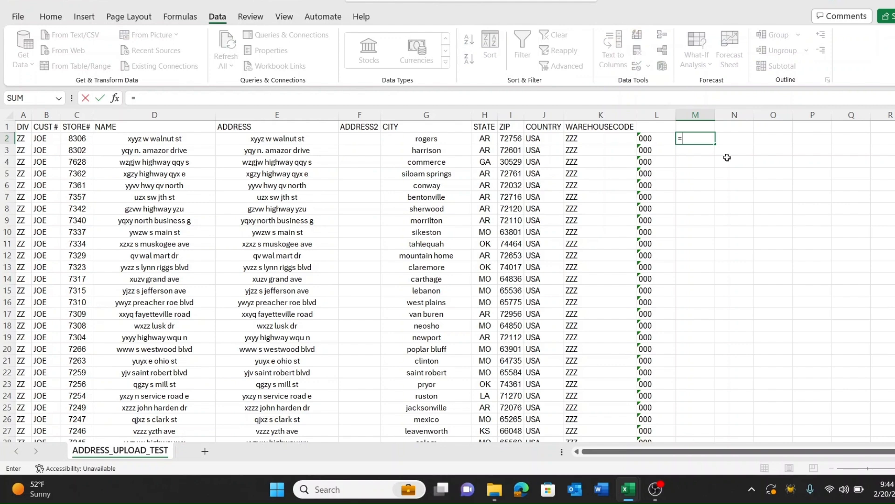
left_click(660, 139)
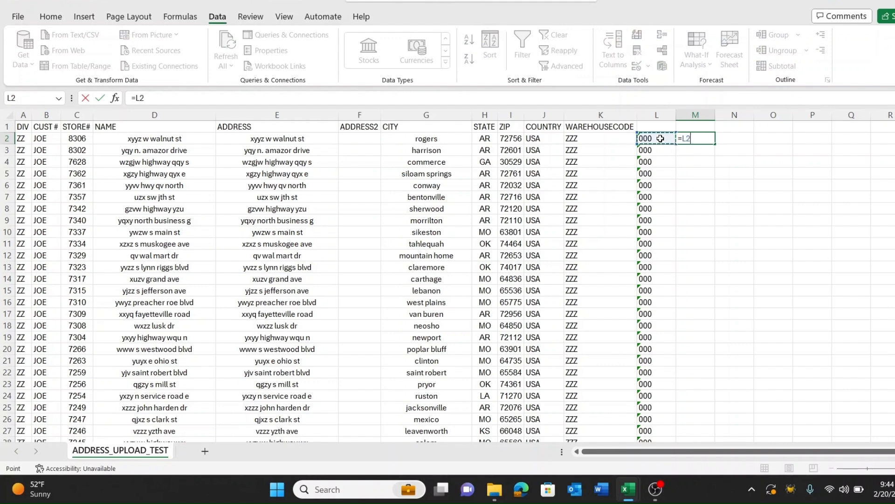
type("&")
left_click(76, 139)
key("Tab")
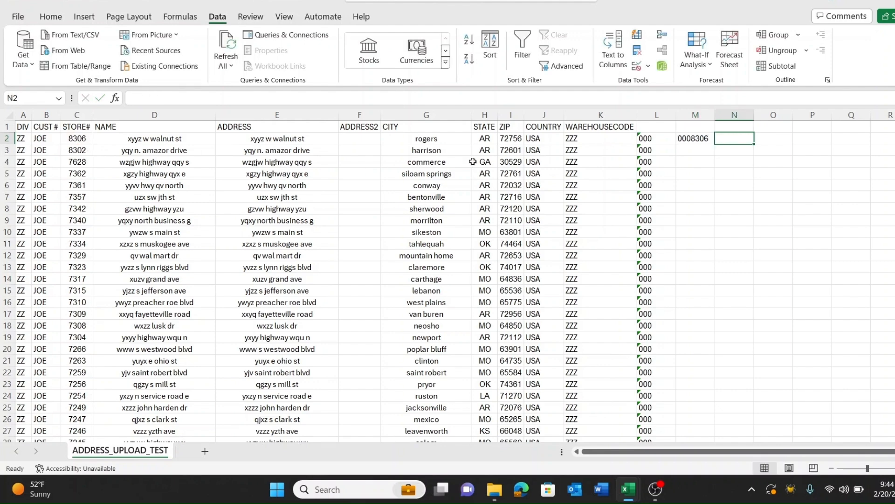
Autofit the width of column M, and fill the M2 formula down to the last data row.
left_click(696, 117)
double_click(714, 118)
left_click(705, 139)
double_click(711, 145)
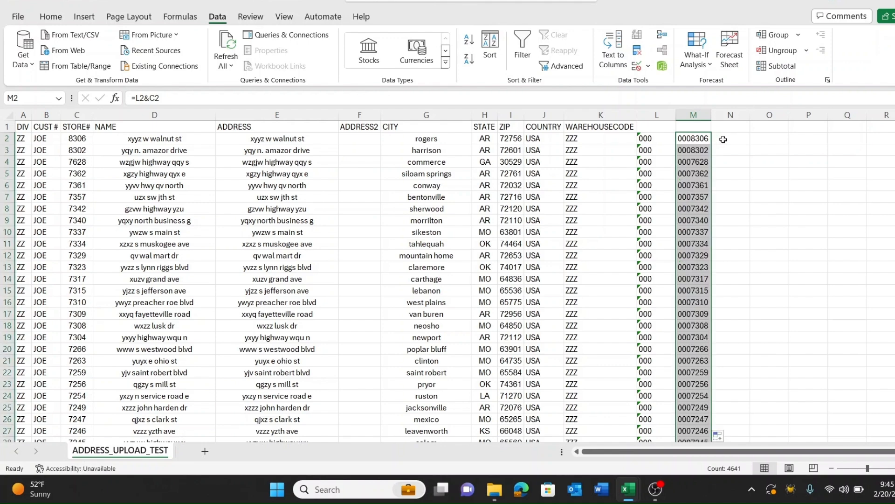
Enter the formula =RIGHT(M2,4) in N2, and fill it down column N to the last data row.
left_click(727, 136)
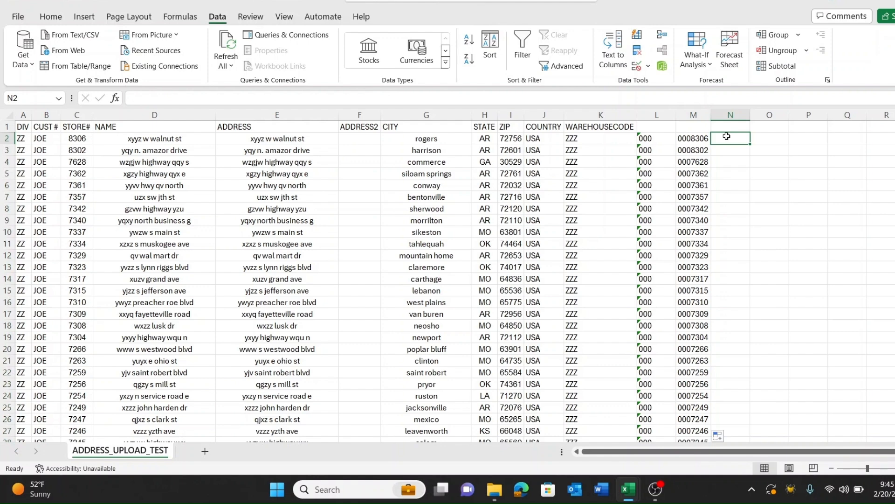
type("=")
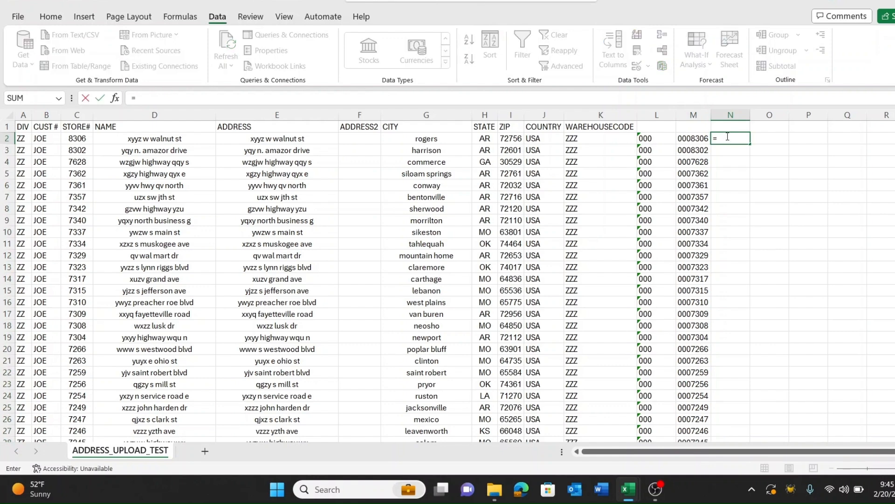
type("RIGHT(")
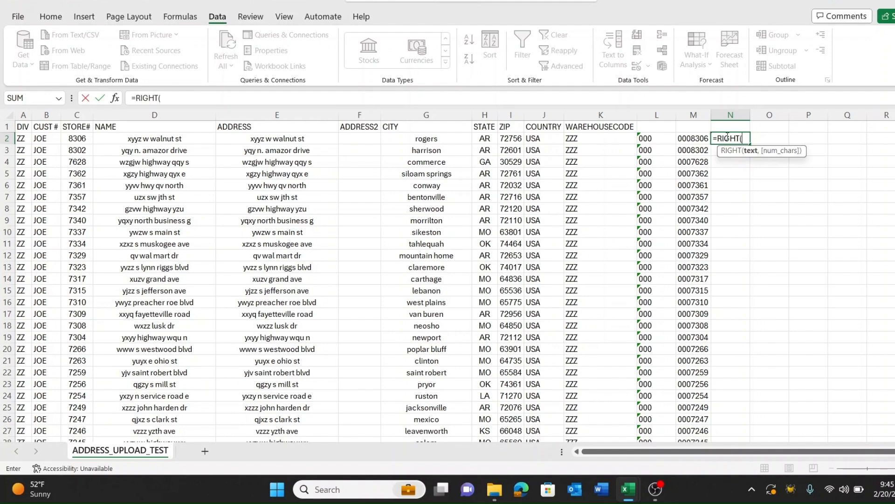
left_click(686, 139)
type(",")
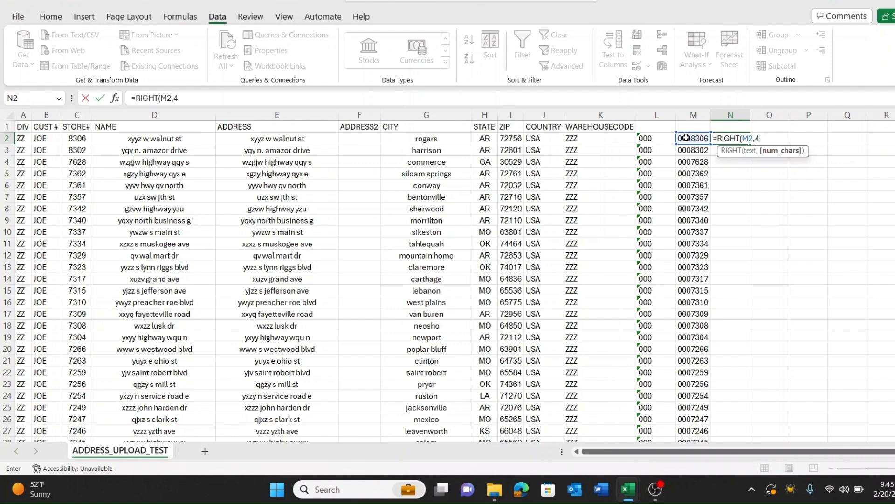
type("4)")
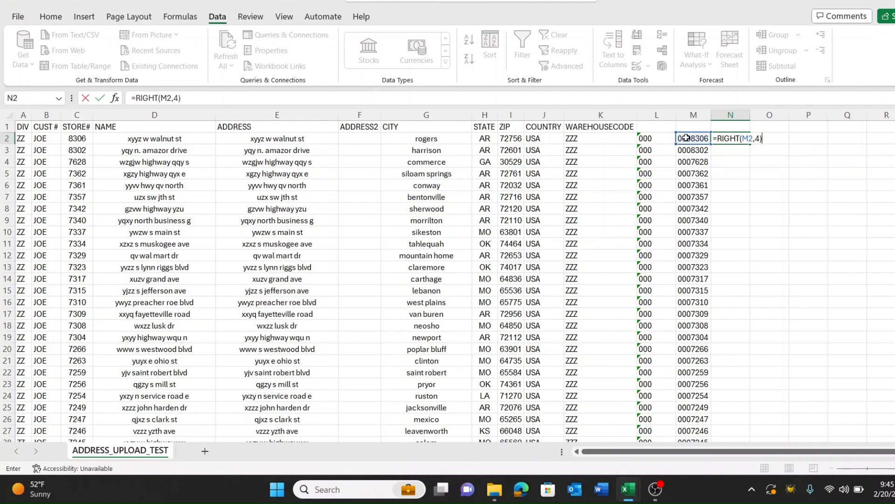
key("Return")
left_click(737, 140)
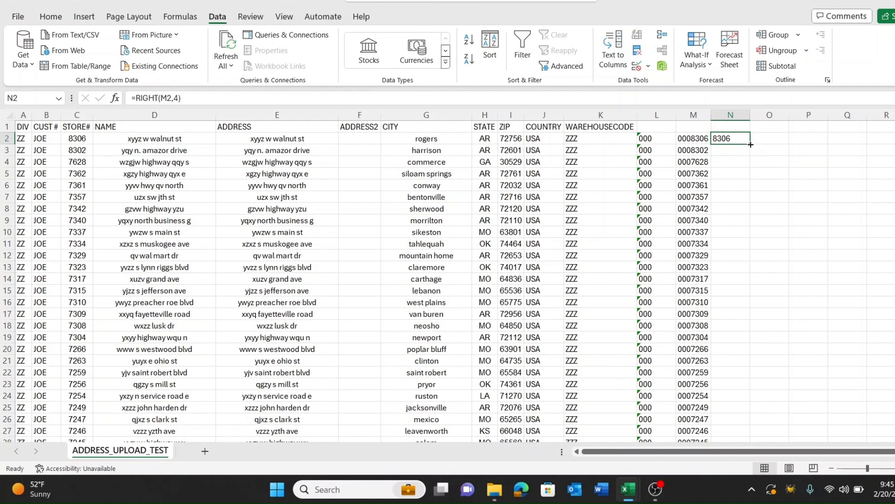
double_click(750, 144)
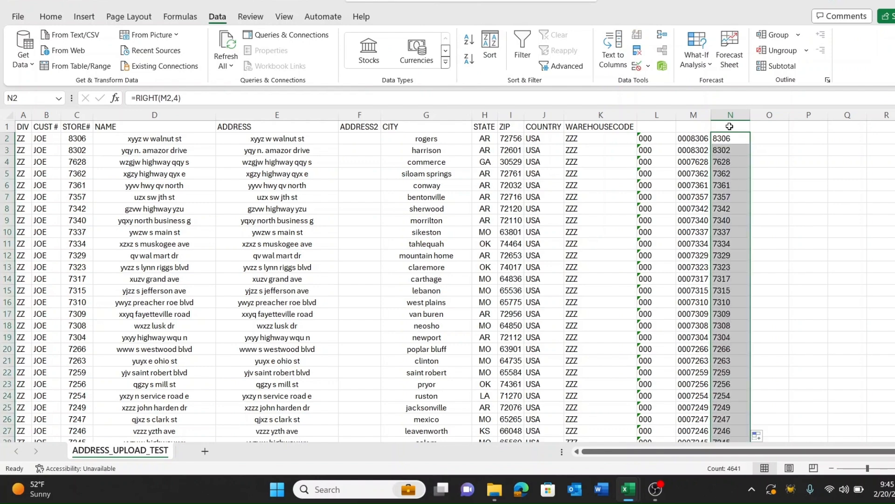
Examine the list of column N values with a temporary filter on the header row, and remove the filter.
left_click(13, 114)
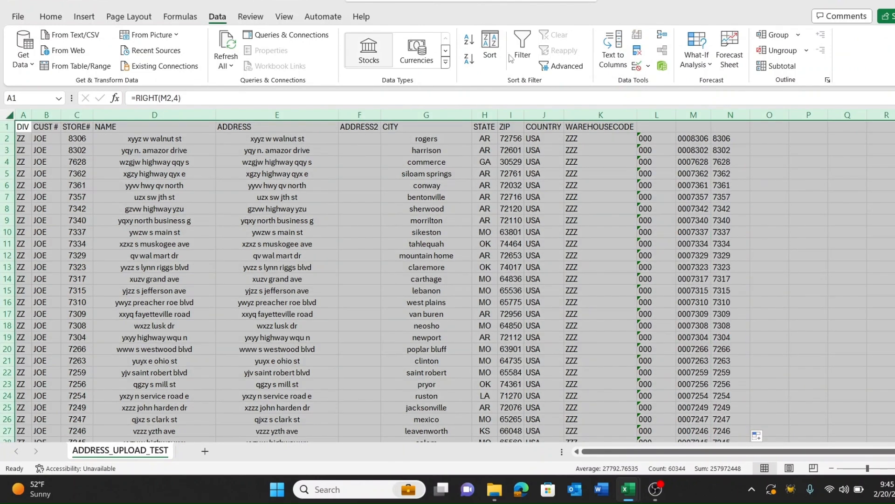
left_click(522, 51)
left_click(744, 127)
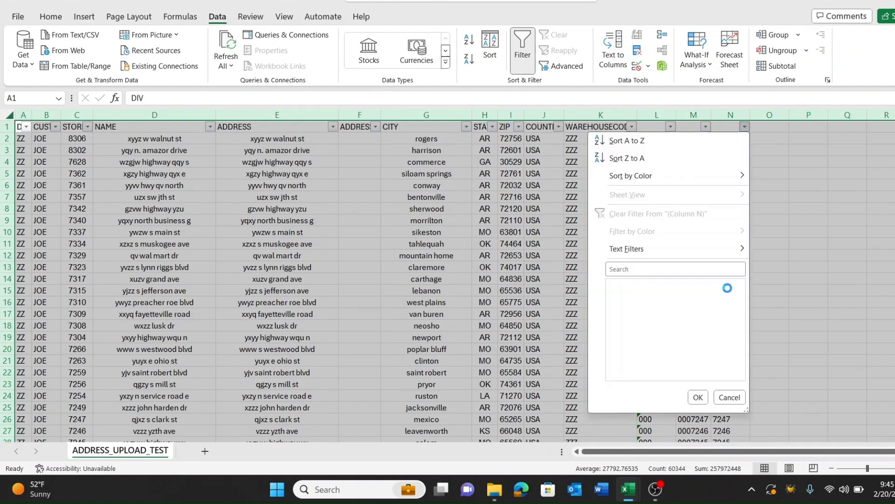
left_click_drag(741, 294, 742, 369)
left_click(801, 226)
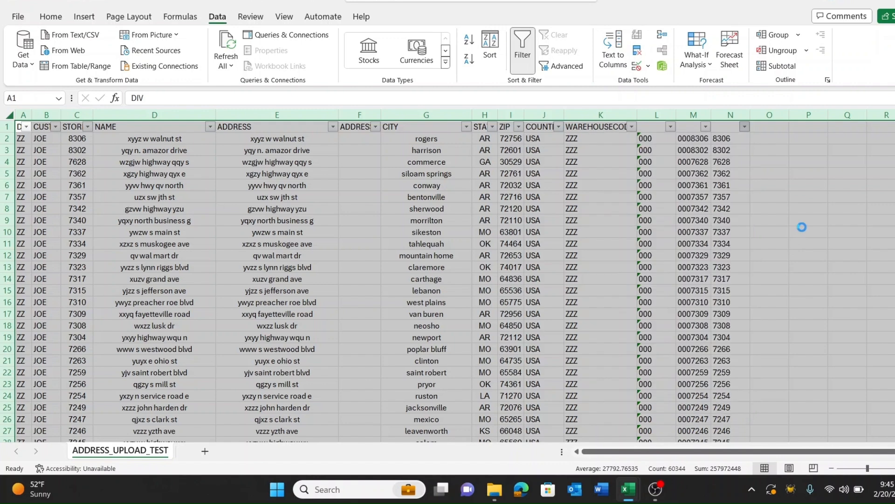
left_click(527, 57)
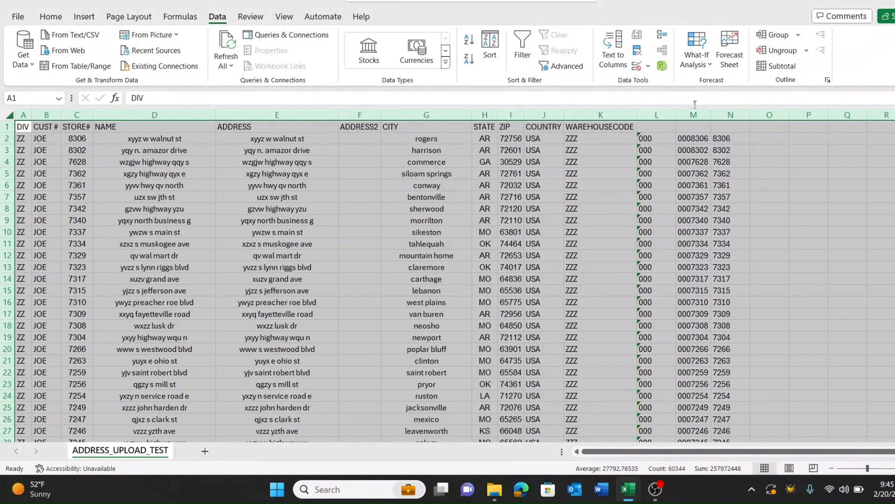
Replace the RIGHT formulas in column N with their values, keeping the source formatting.
left_click(737, 115)
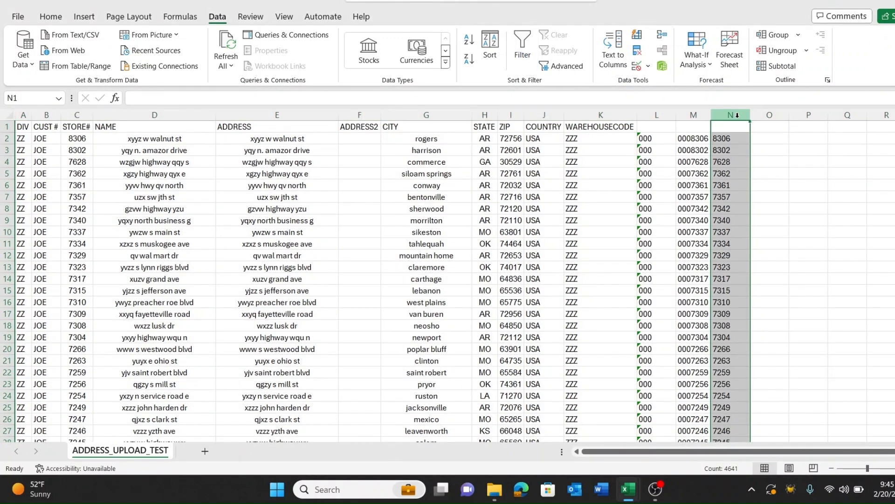
key("ctrl+c")
right_click(731, 116)
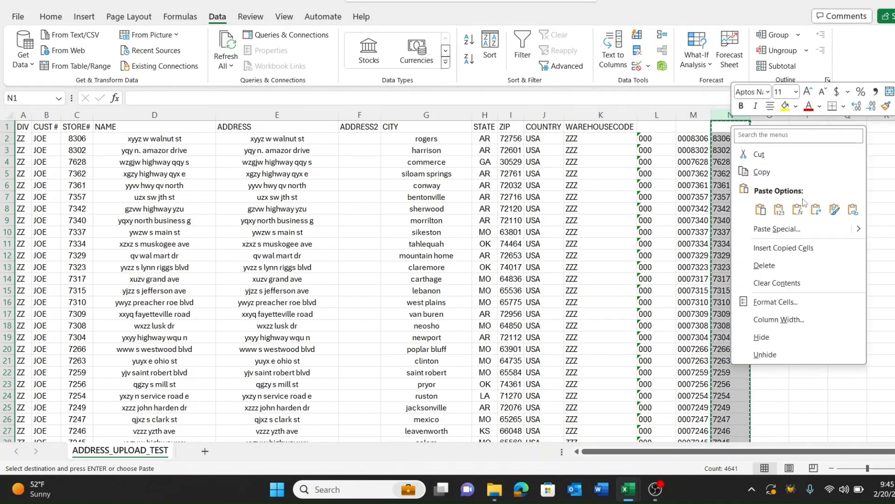
mouse_move(858, 228)
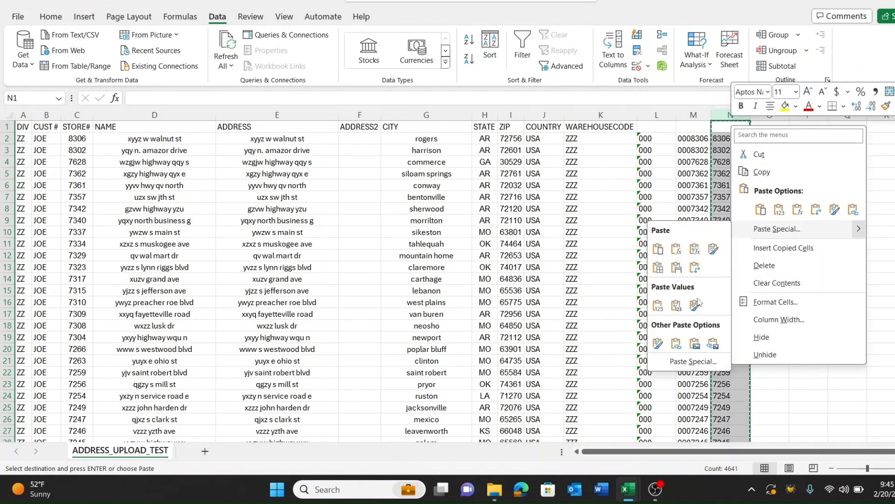
left_click(695, 306)
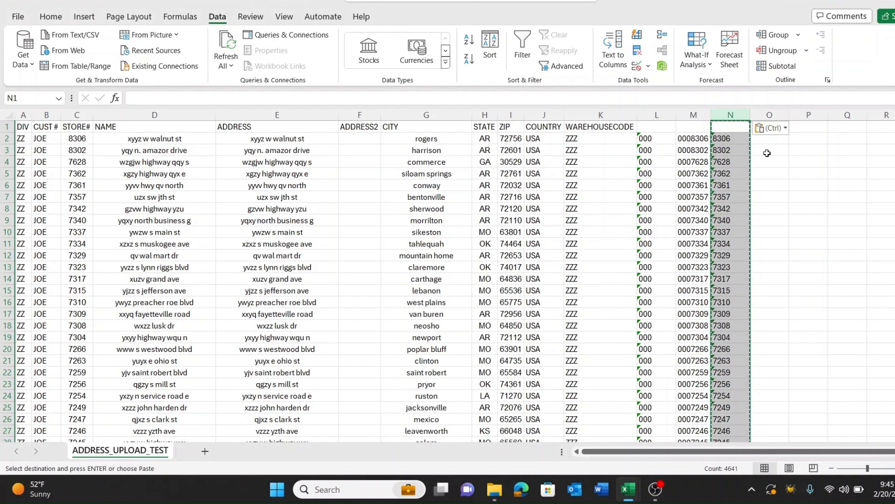
Copy the four-digit store numbers from N2 down to the last data row, and paste them over the STORE# values starting at C2.
left_click(730, 138)
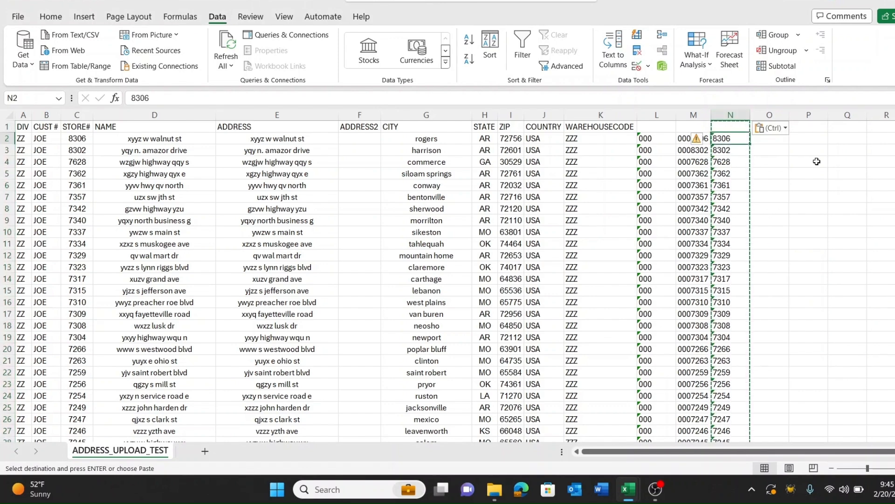
key("ctrl+shift+Down")
key("ctrl+c")
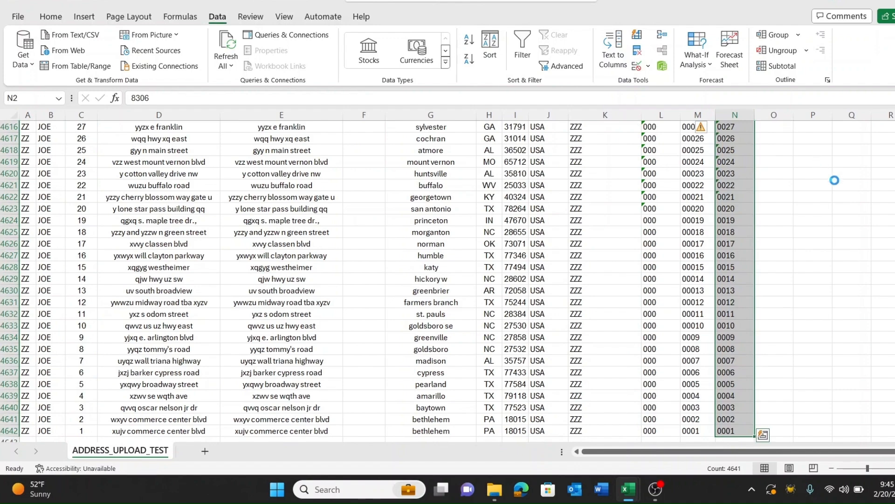
left_click_drag(894, 430, 894, 125)
left_click(77, 138)
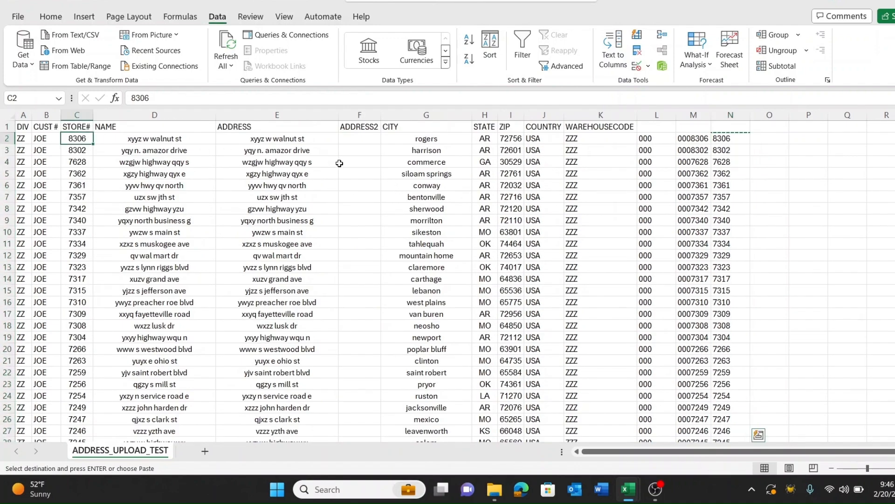
key("ctrl+shift+Down")
key("ctrl+v")
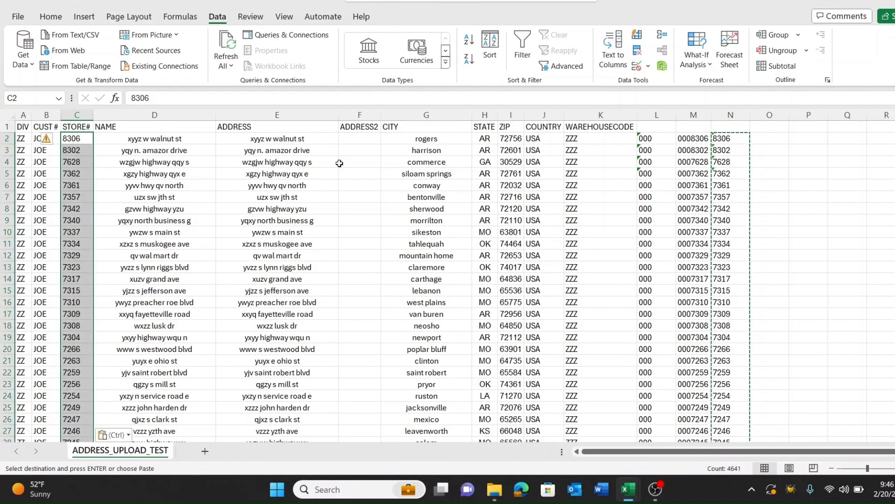
left_click(784, 179)
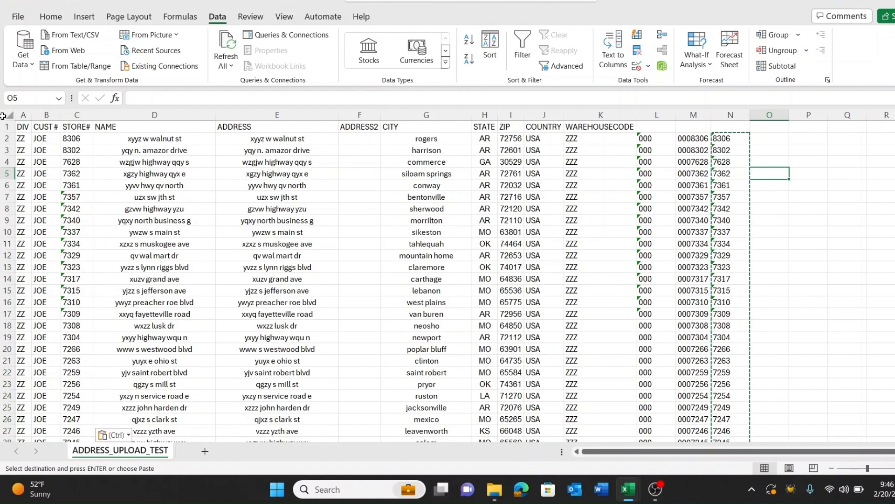
Add a filter to the header row, and examine the list of STORE# values.
key("ctrl+a")
left_click(519, 49)
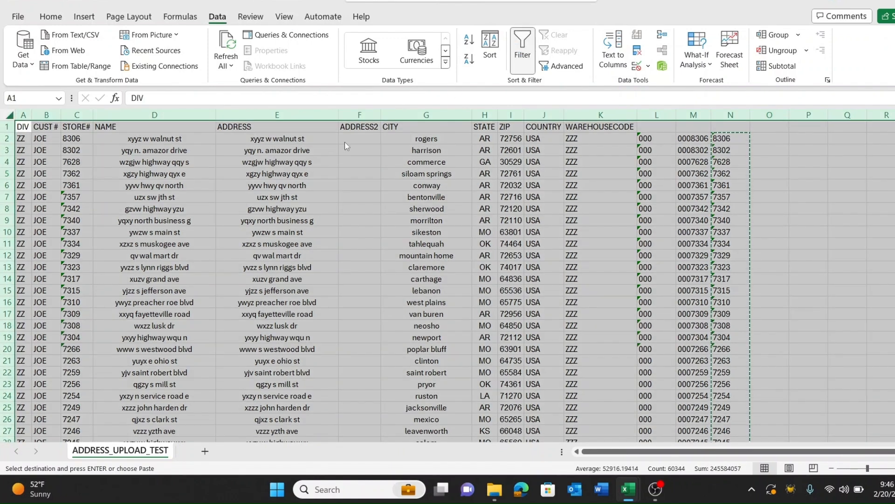
left_click(87, 126)
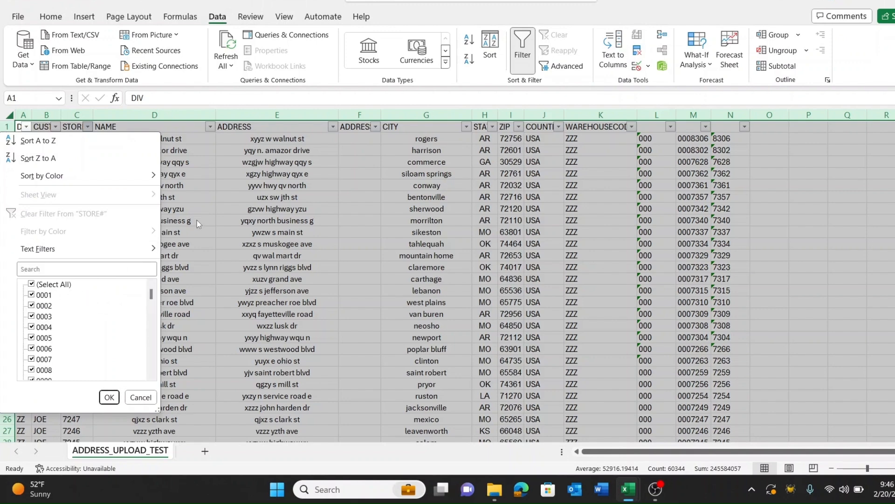
key("Return")
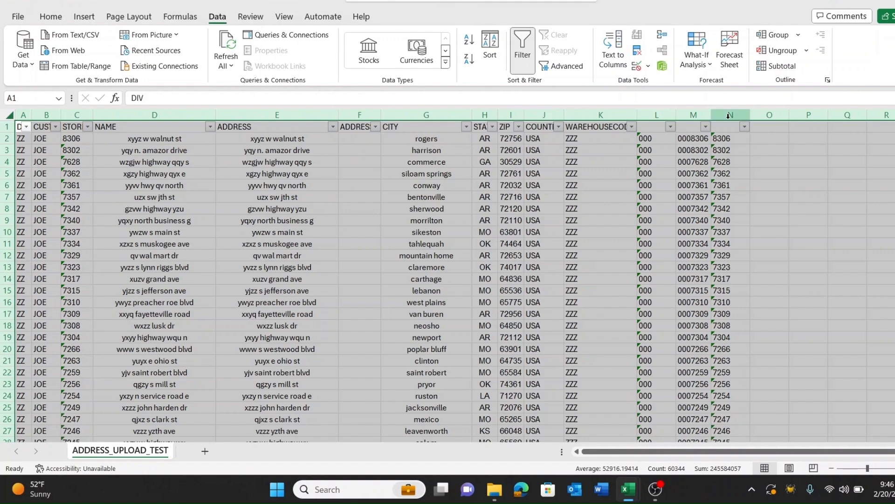
Clear the contents of helper columns L to N.
left_click_drag(718, 115, 666, 109)
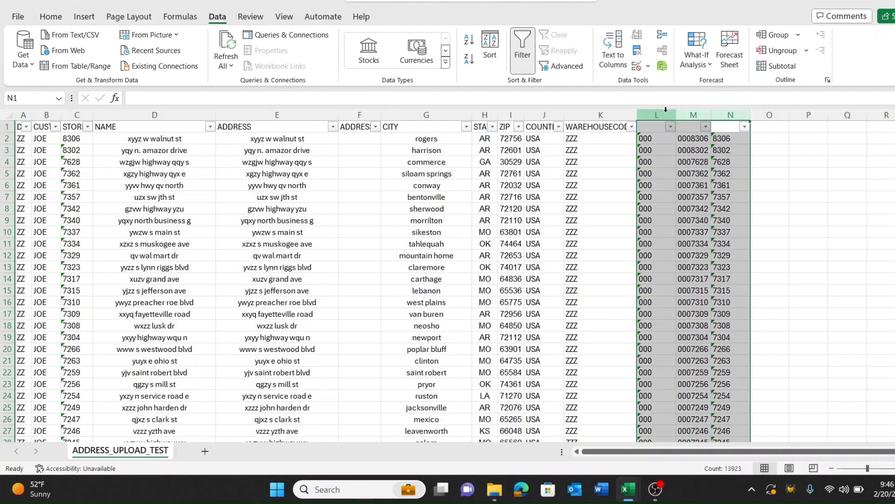
key("Delete")
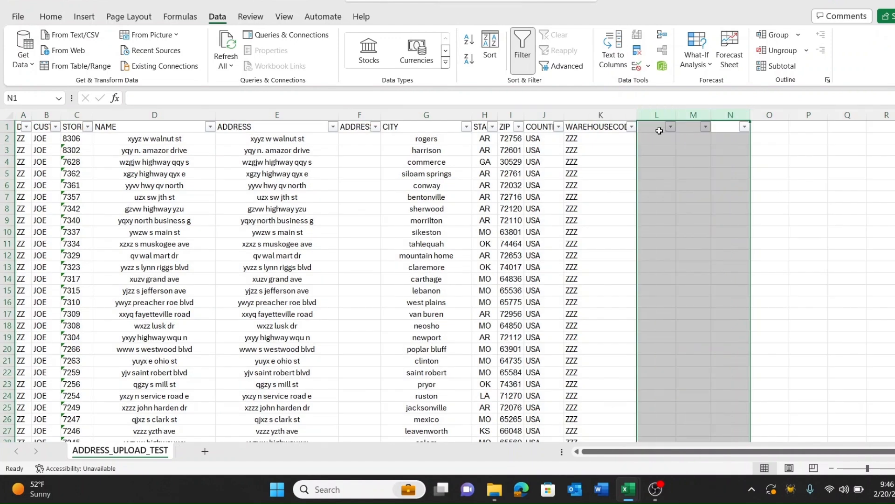
left_click(657, 136)
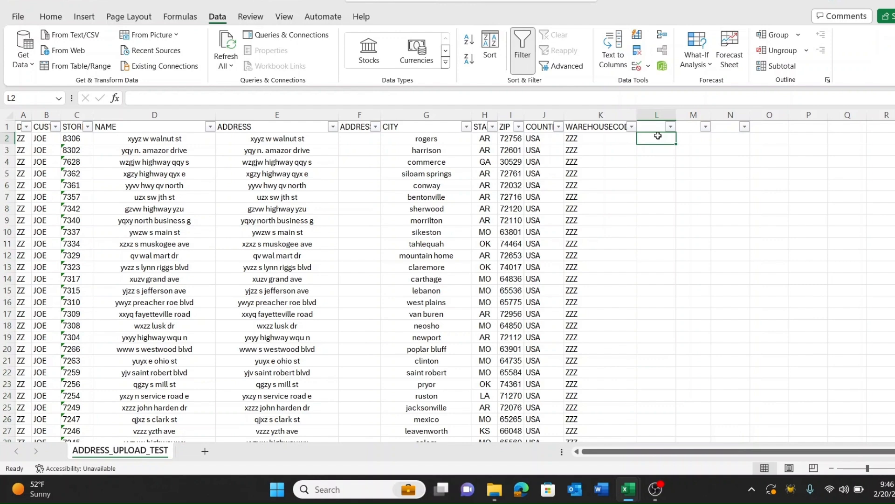
Examine the list of ZIP filter values, and enter 00 as text in helper cell L2.
left_click(518, 126)
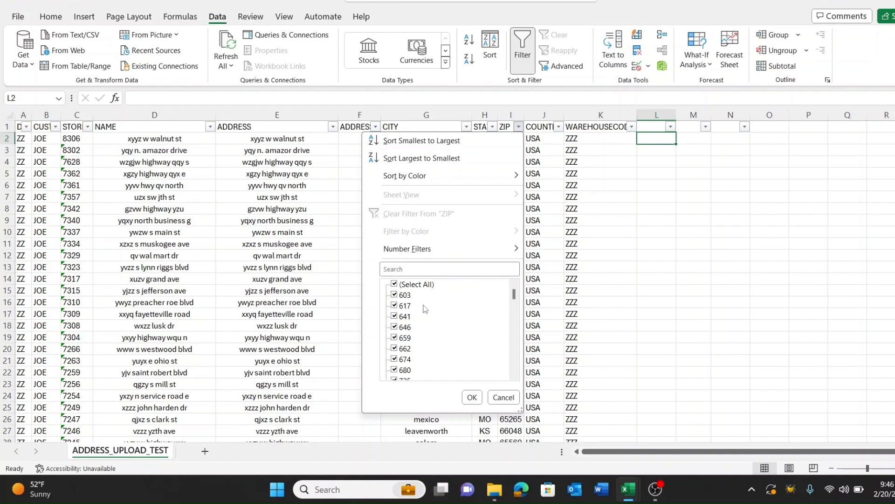
left_click(659, 201)
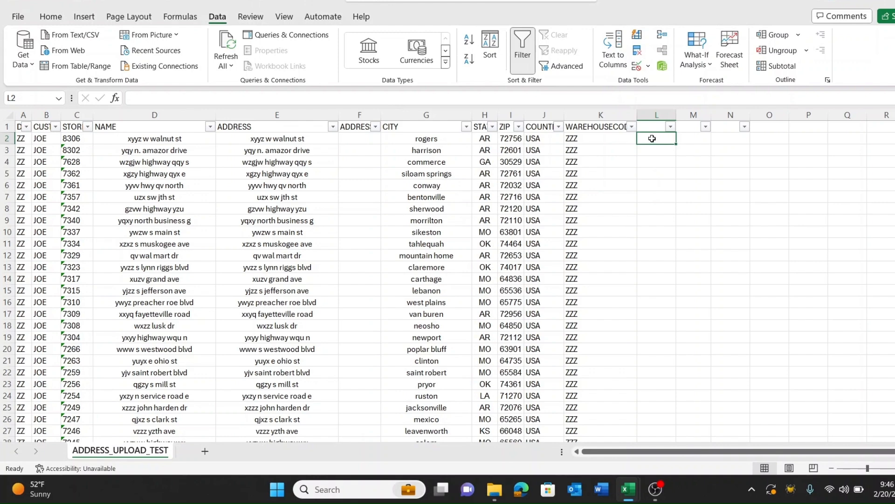
type("'00")
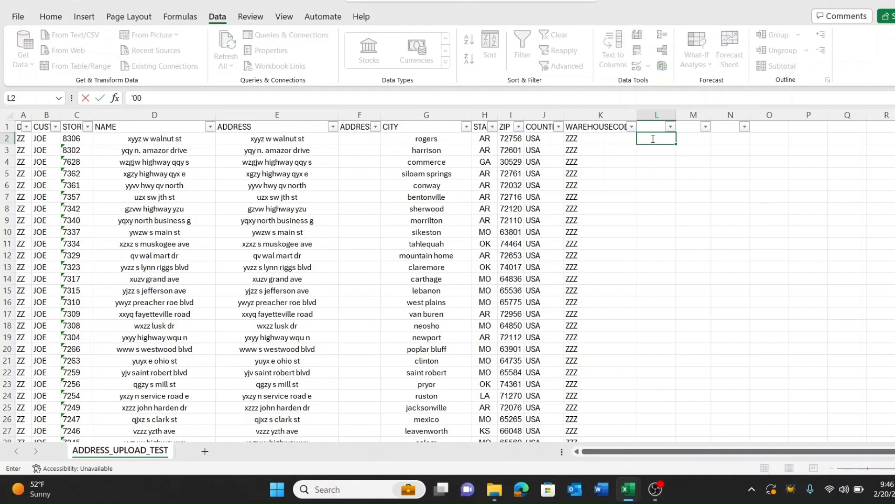
key("ctrl+Return")
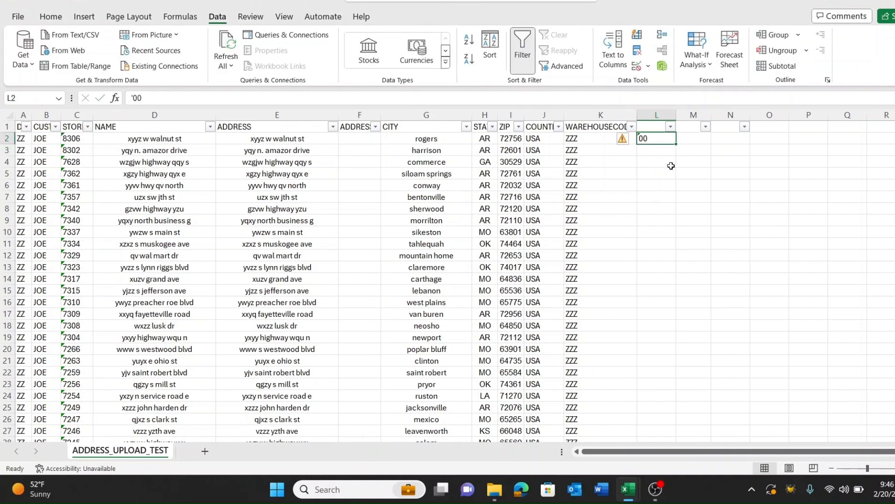
Copy the text 00 from L2 to L3.
key("ctrl+c")
left_click(664, 159)
left_click(658, 151)
key("ctrl+v")
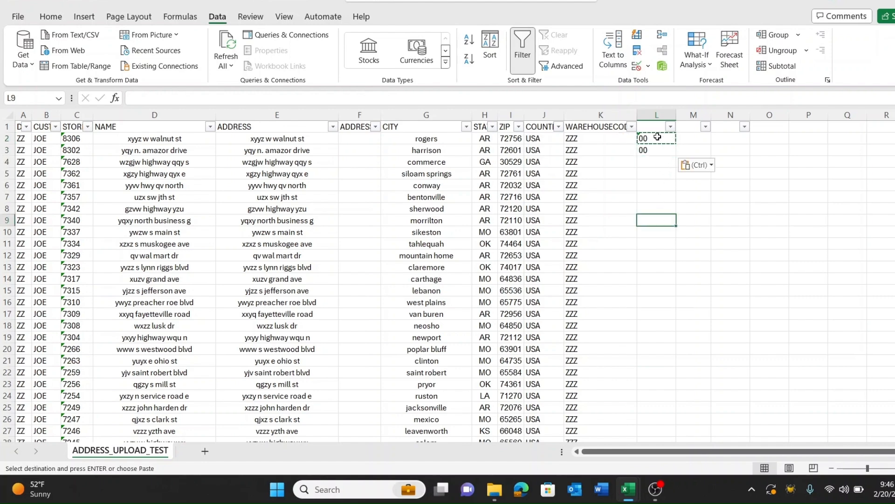
Fill the text 00 from L2:L3 down helper column L for all data rows.
left_click(654, 140)
left_click_drag(654, 141, 657, 150)
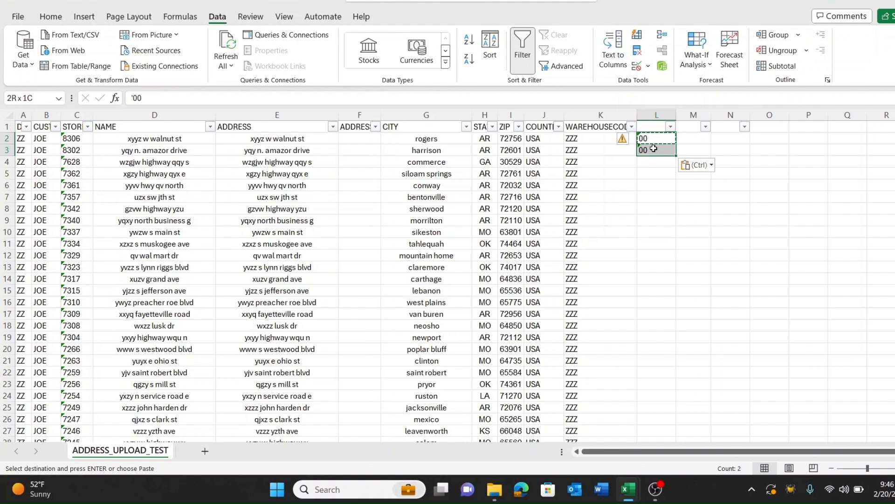
double_click(675, 155)
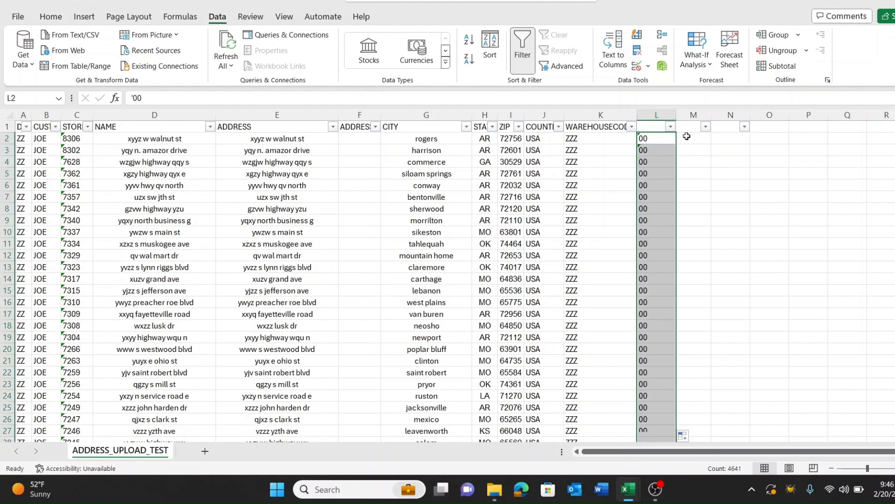
Enter the formula =L2&I2 in M2 to prefix the ZIP with zeros, and fill it down column M.
left_click(694, 139)
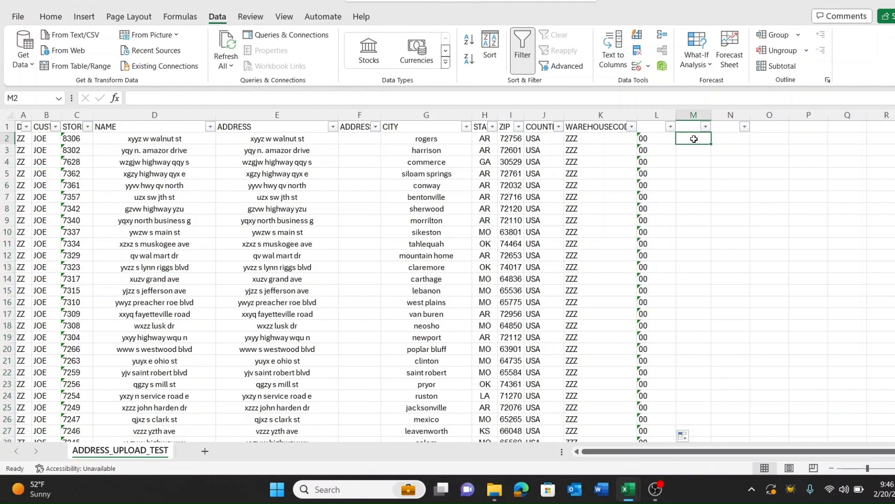
type("=")
left_click(656, 137)
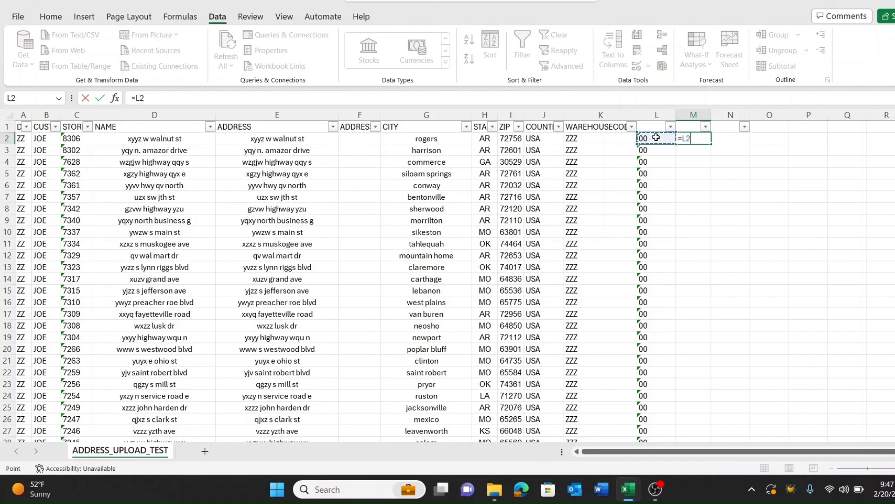
type("&")
left_click(504, 137)
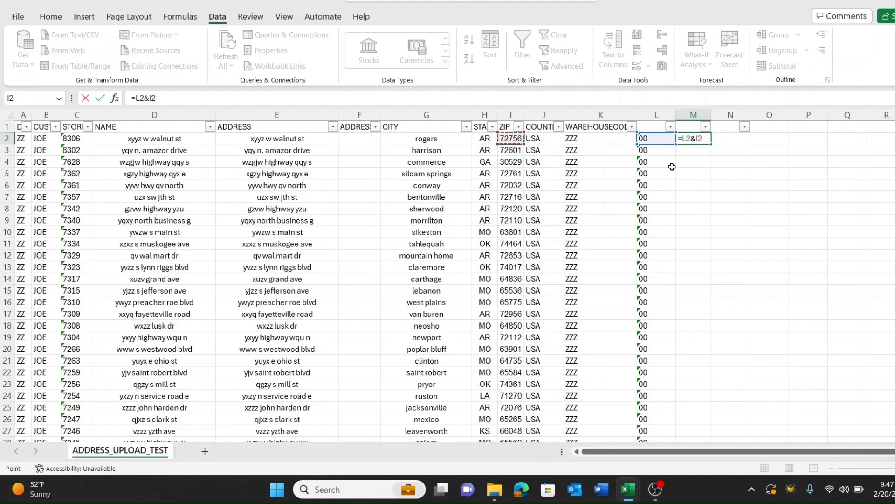
key("Return")
left_click(708, 140)
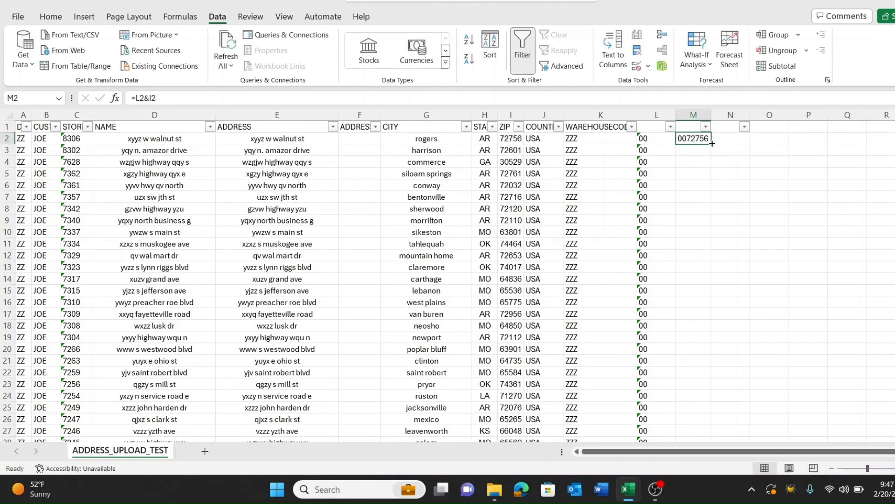
double_click(712, 143)
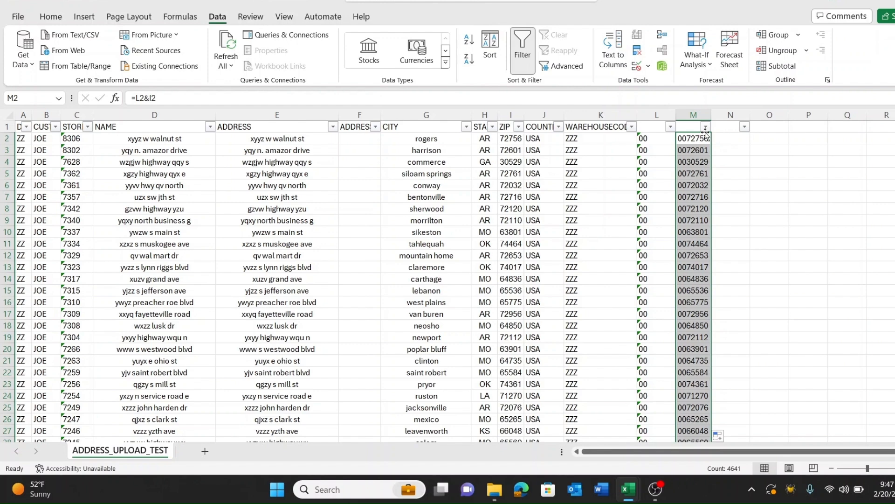
Enter the formula =RIGHT(M2,5) in N2 to keep the last five characters of the padded ZIP.
left_click(732, 142)
type("=")
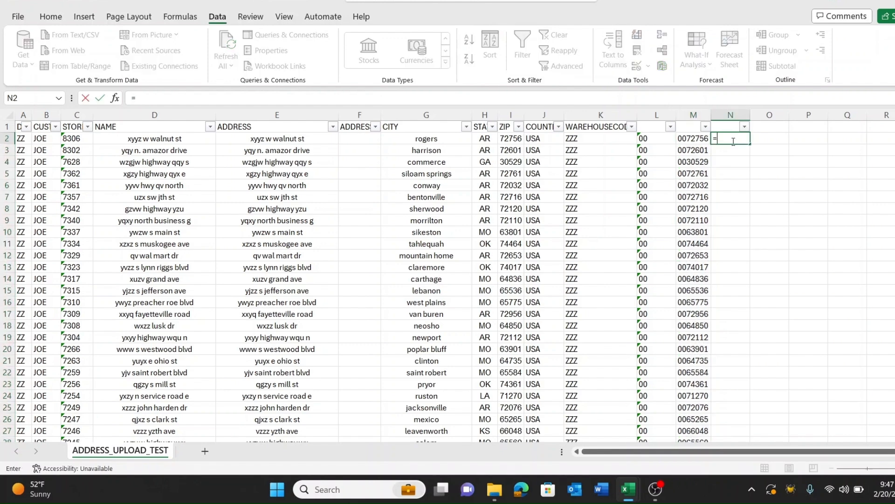
type("RIGHT(")
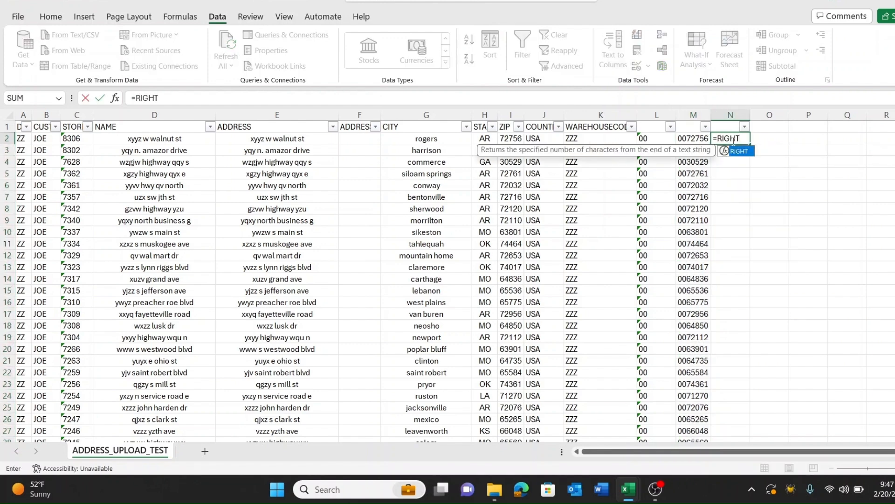
left_click(701, 138)
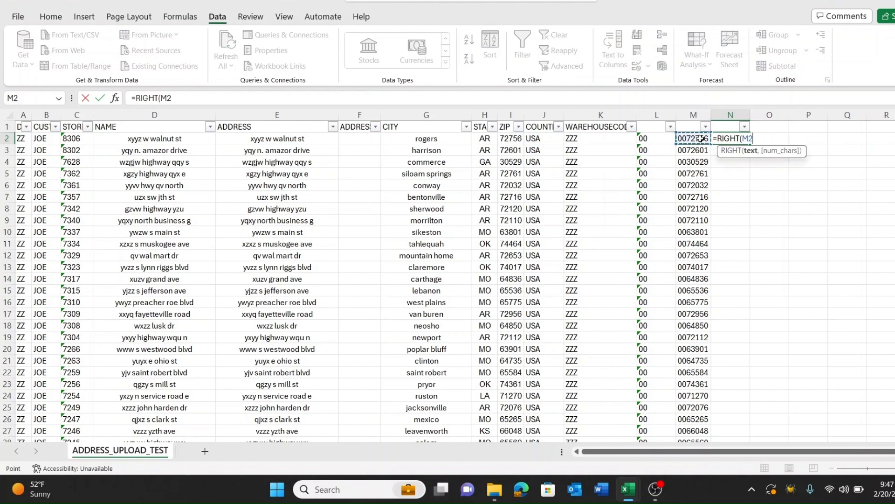
type(",")
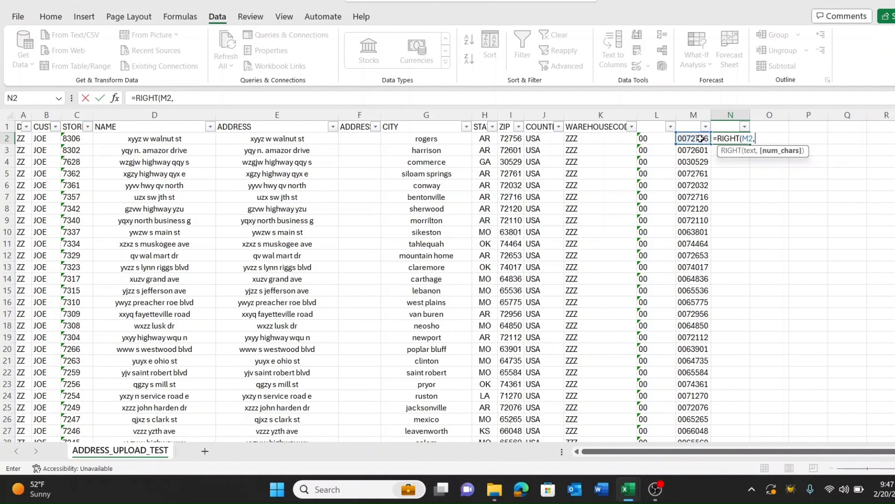
type("5)")
key("Return")
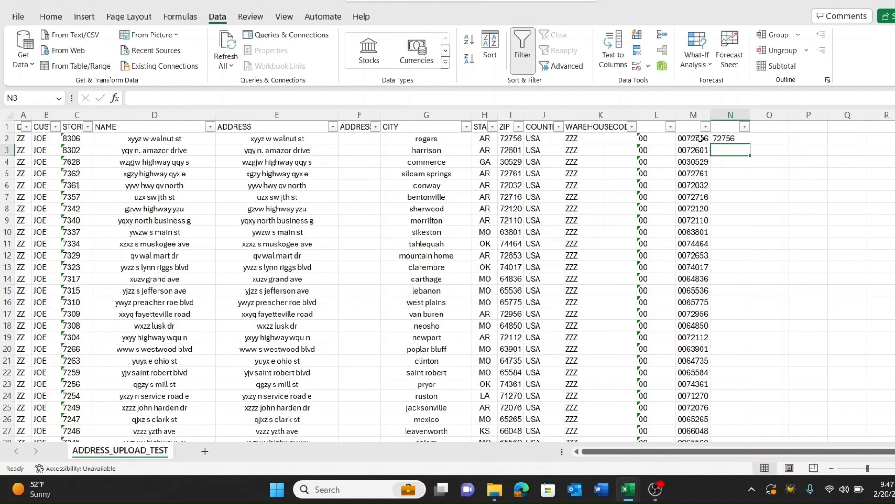
Fill the RIGHT formula down column N, and examine the column's list of filter values.
left_click(730, 139)
double_click(750, 145)
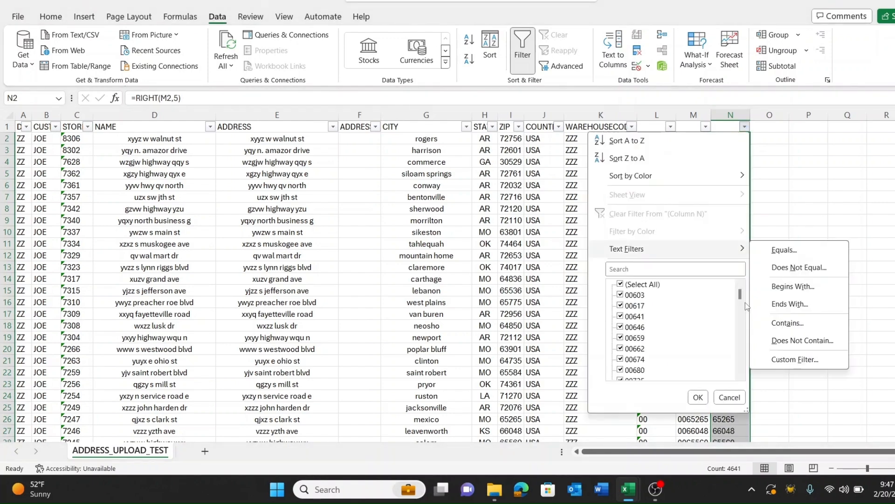
left_click_drag(739, 297, 747, 259)
left_click(795, 202)
Replace the formulas in column N with their values by copying the column and pasting it onto itself as values.
left_click(739, 112)
key("ctrl+c")
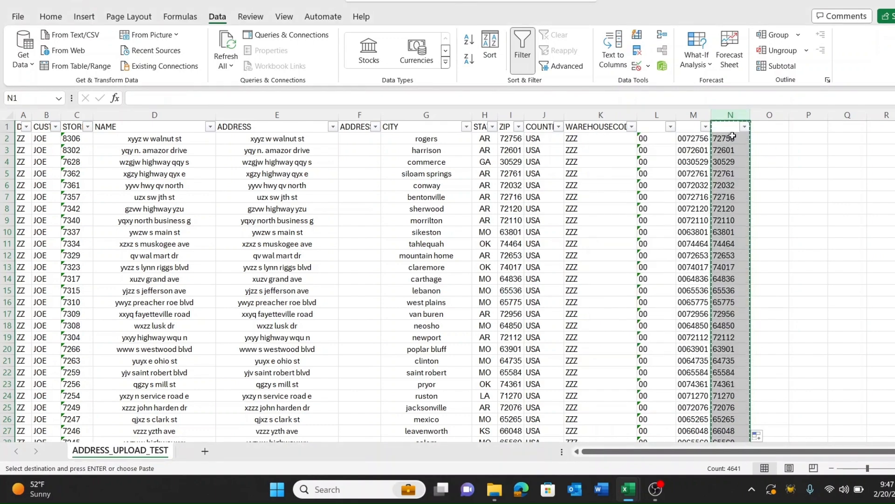
right_click(731, 117)
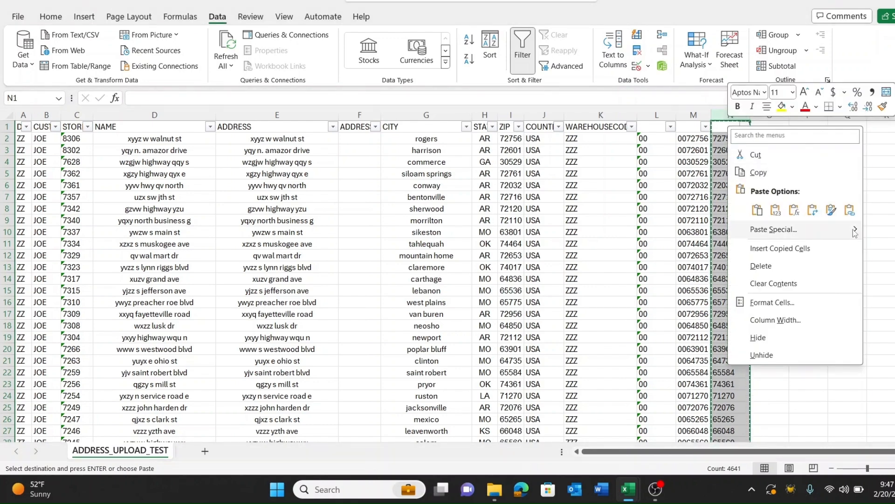
mouse_move(852, 228)
left_click(692, 306)
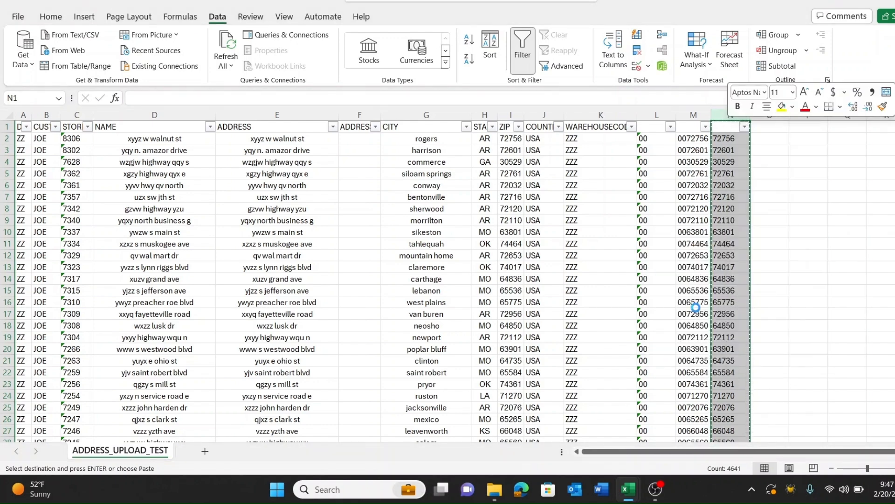
Copy the five-digit ZIP values from N2 down to the last row and paste them into the ZIP column from I2.
left_click(726, 137)
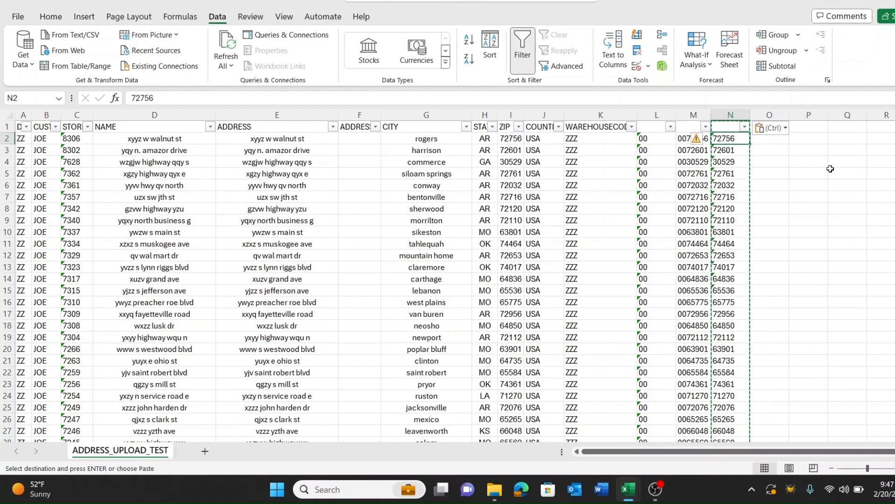
key("ctrl+shift+Down")
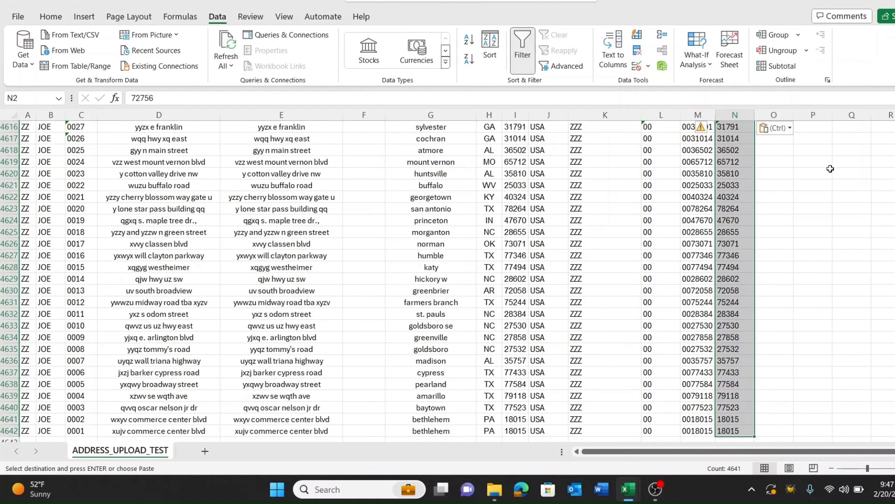
key("ctrl+c")
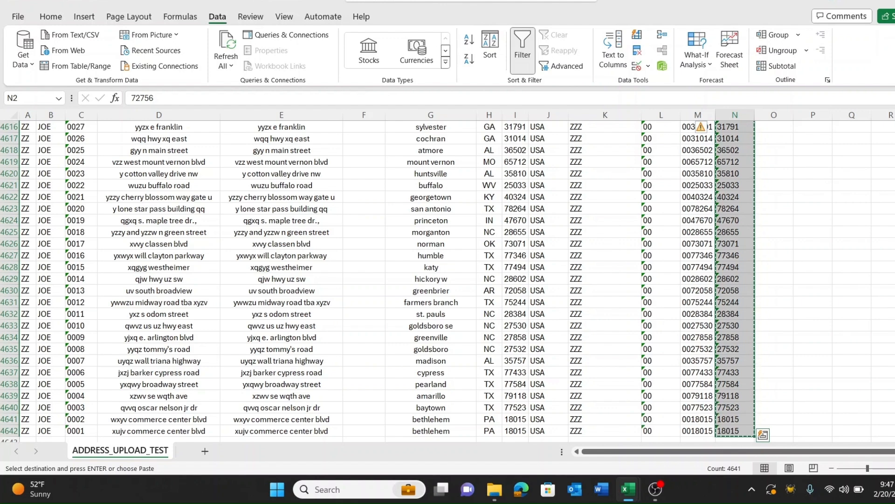
left_click_drag(894, 427, 894, 126)
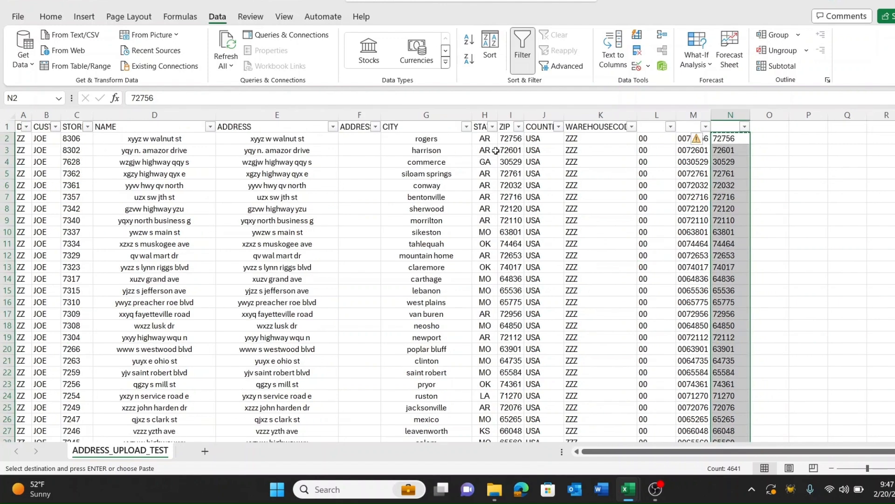
left_click(511, 137)
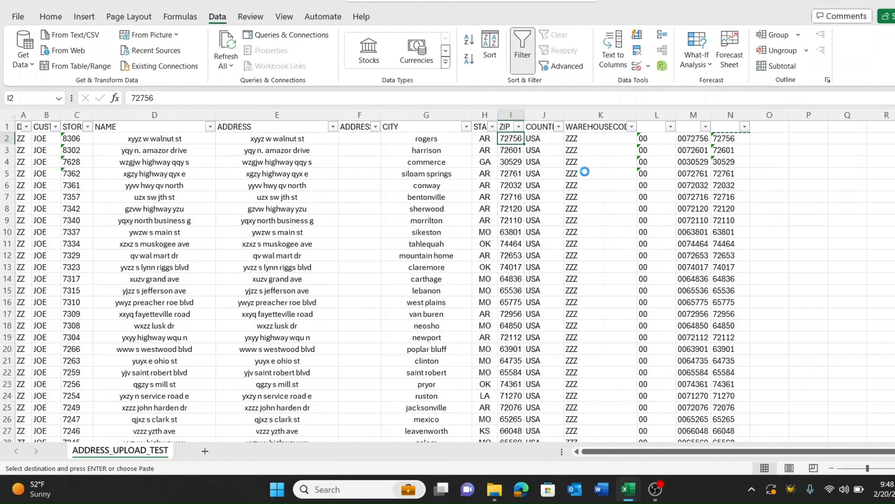
key("ctrl+v")
left_click(758, 206)
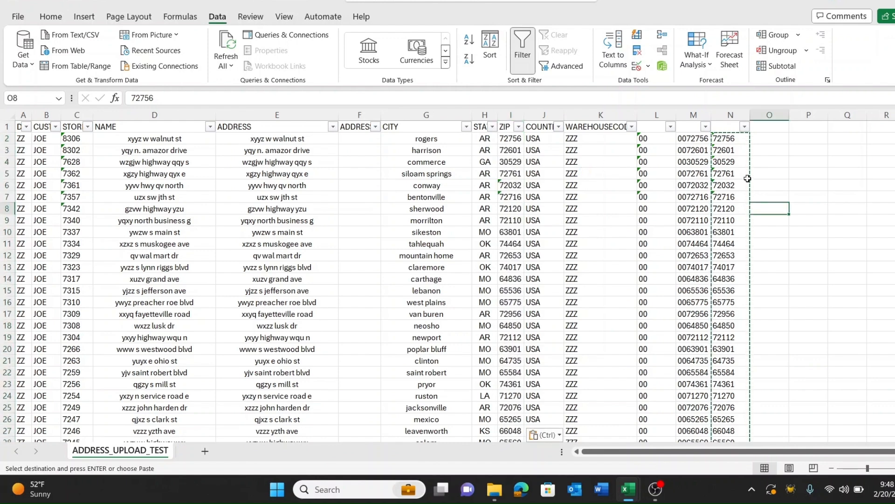
Clear the contents of helper columns L to N, and remove the filter from the header row.
left_click_drag(730, 114, 670, 107)
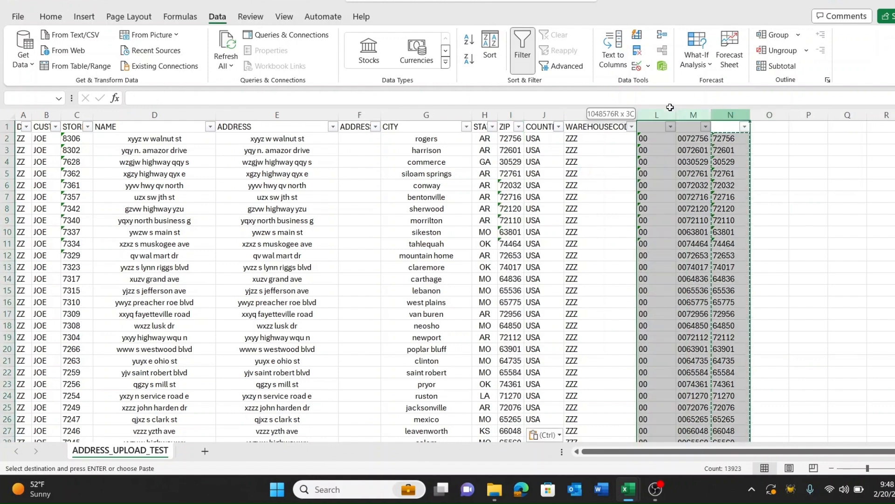
key("Delete")
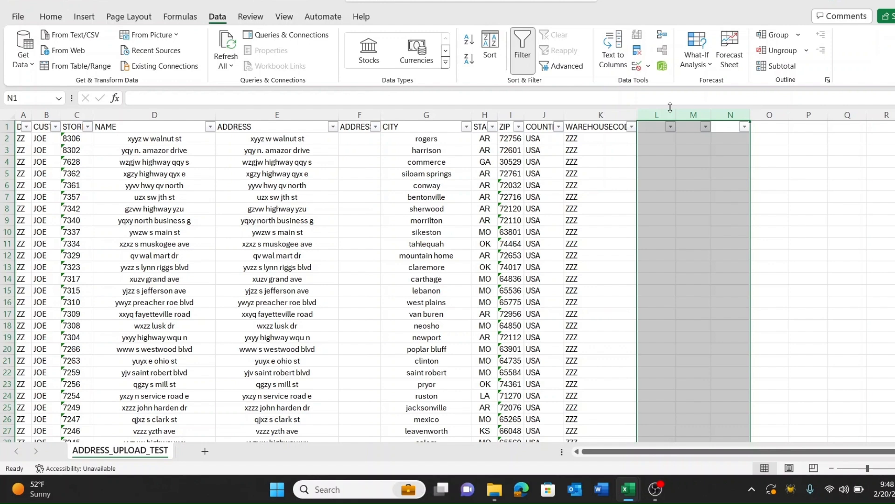
left_click(656, 172)
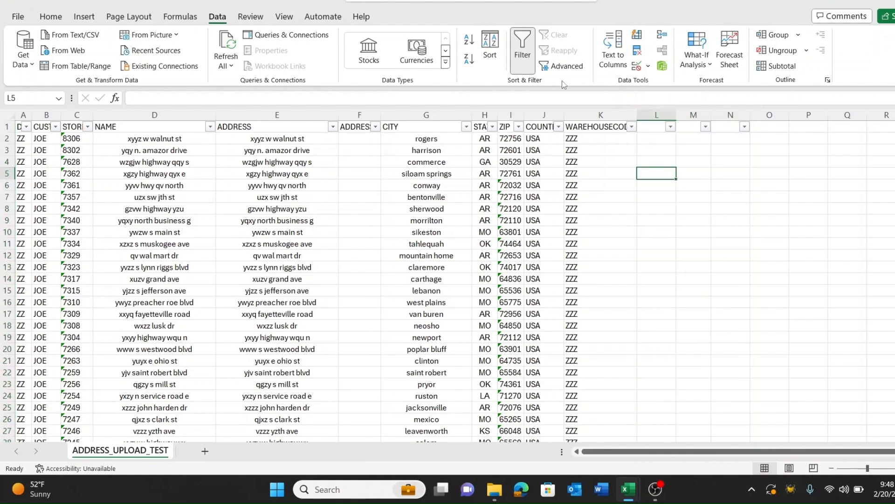
key("ctrl+shift+l")
left_click(649, 142)
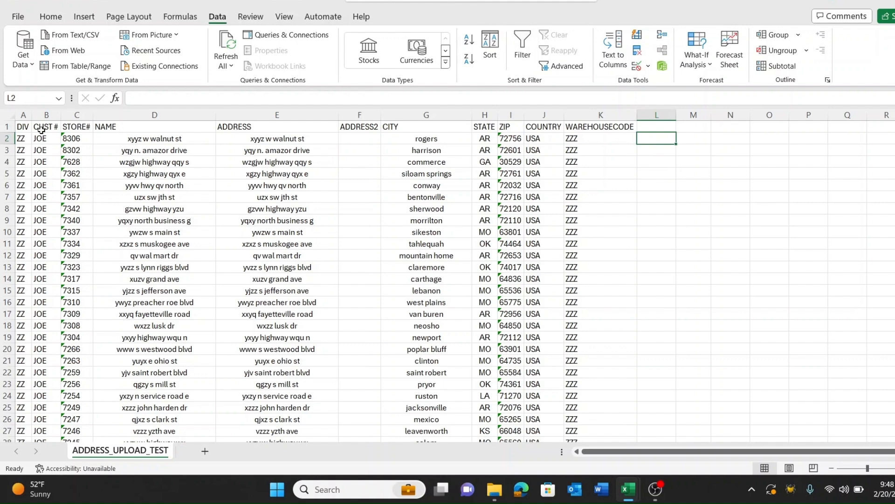
key("ctrl+a")
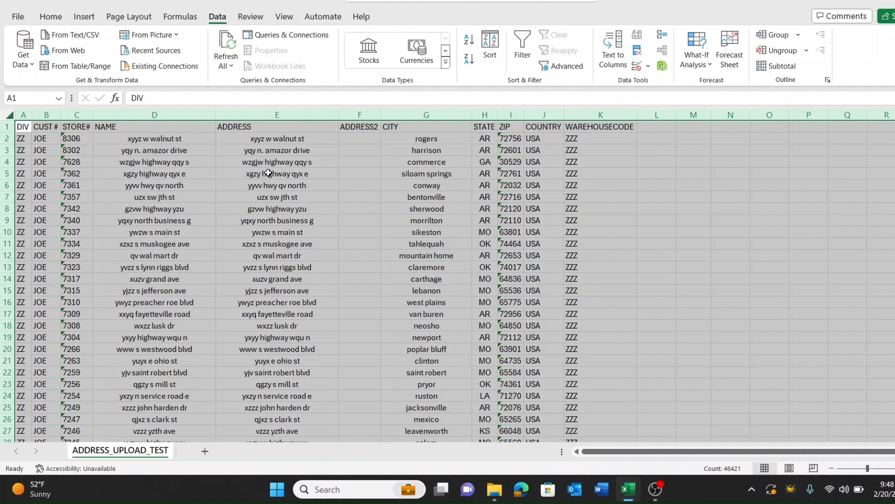
left_click(316, 161)
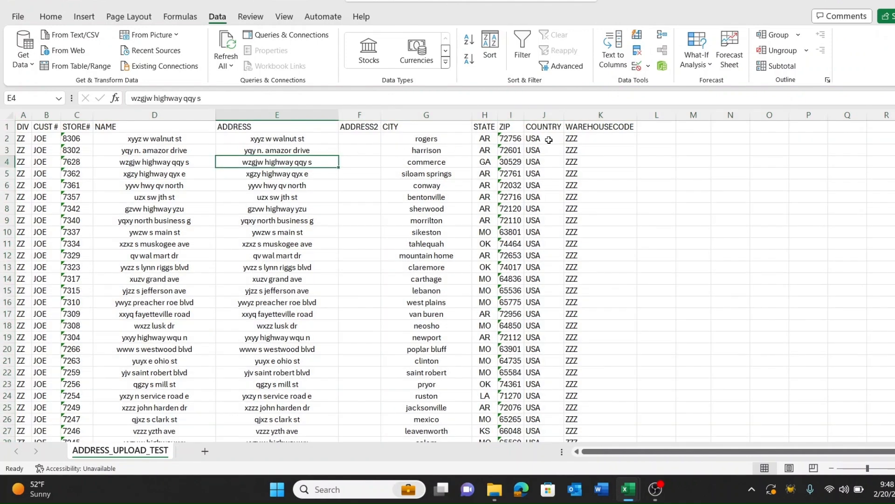
Enter the formula =UPPER(D2) in L2 to convert the NAME value to uppercase.
left_click(655, 137)
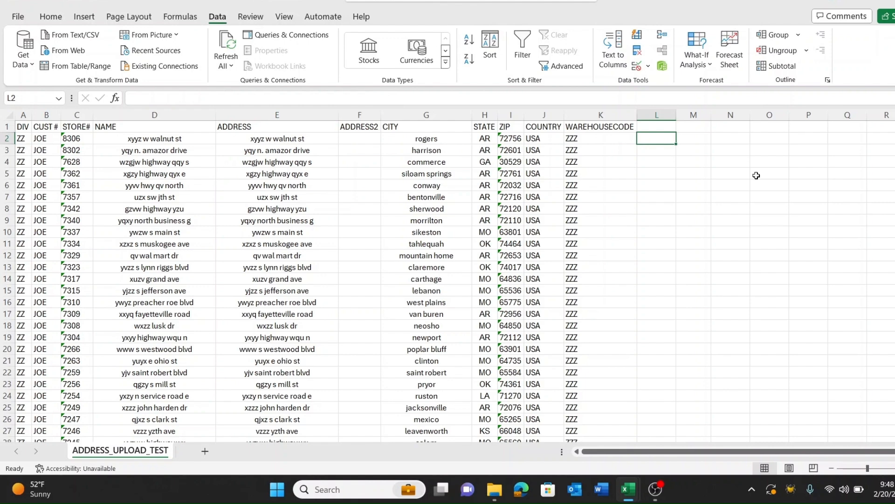
type("=")
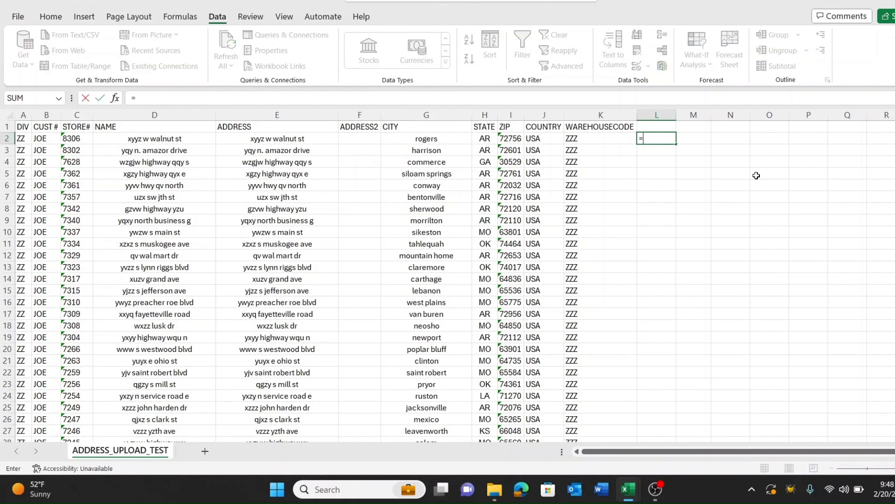
type("UPPER(")
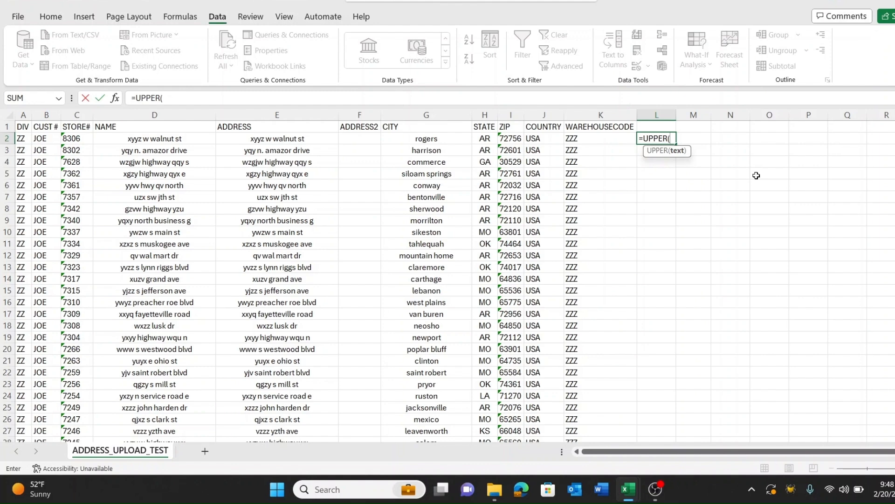
left_click(165, 141)
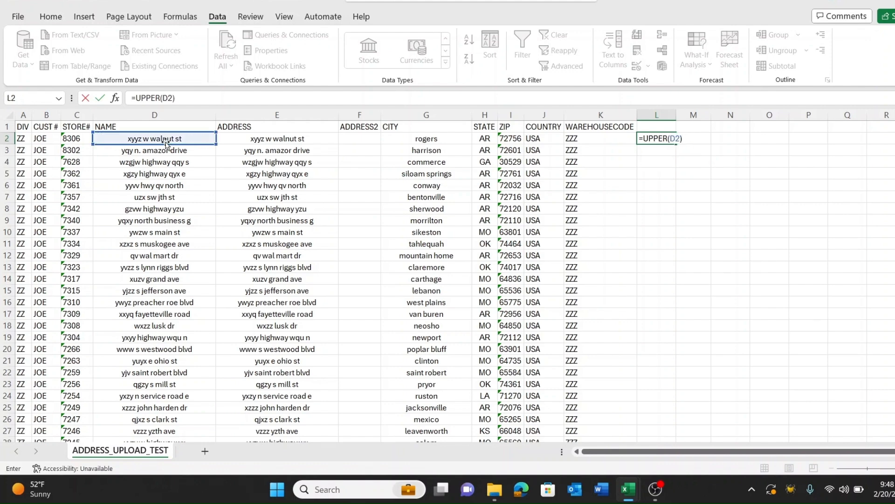
key("Return")
Autofit the width of column L, and fill the UPPER formula down for all data rows.
left_click(653, 115)
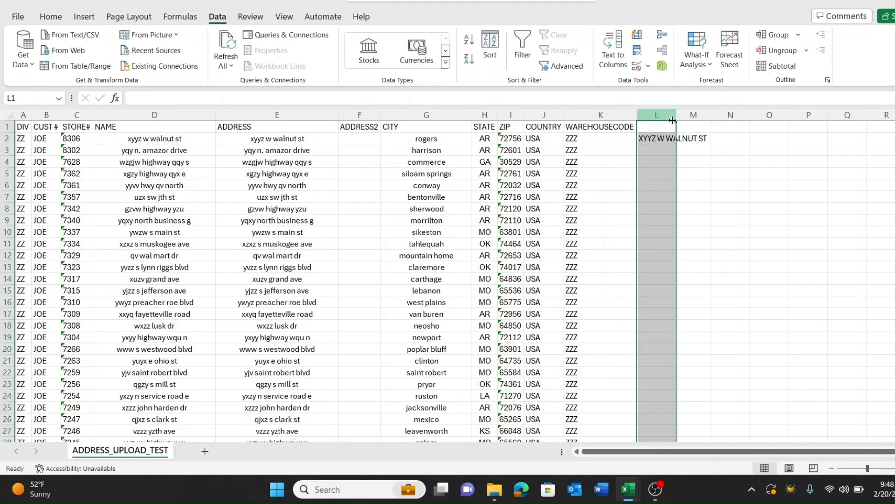
double_click(677, 114)
left_click(677, 143)
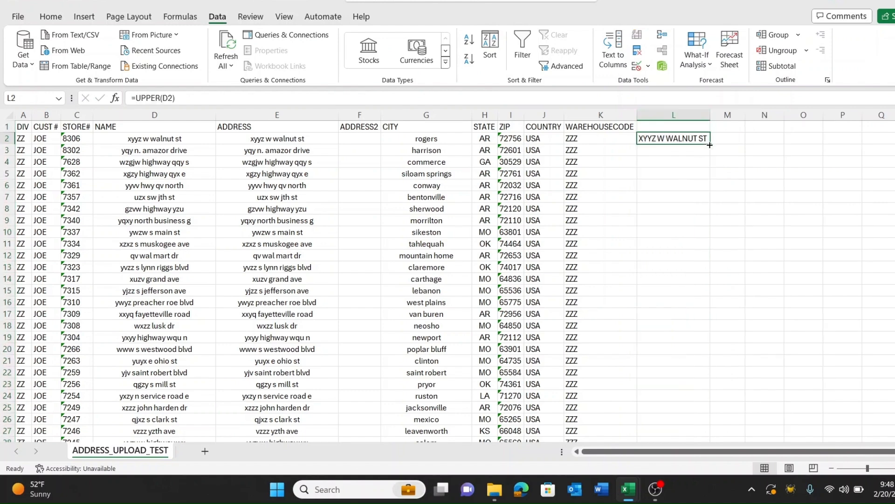
double_click(710, 145)
Replace the UPPER formulas in column L with their values by copying the column and pasting values over it.
left_click(681, 112)
key("ctrl+c")
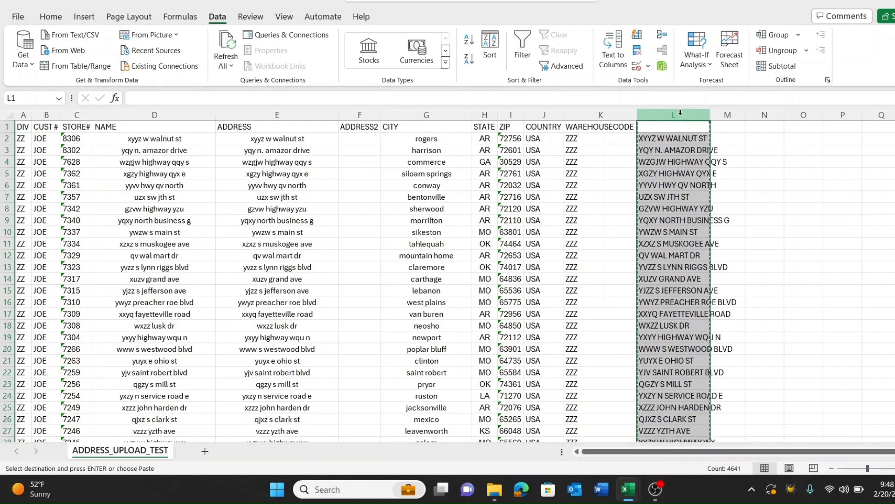
right_click(681, 114)
mouse_move(805, 221)
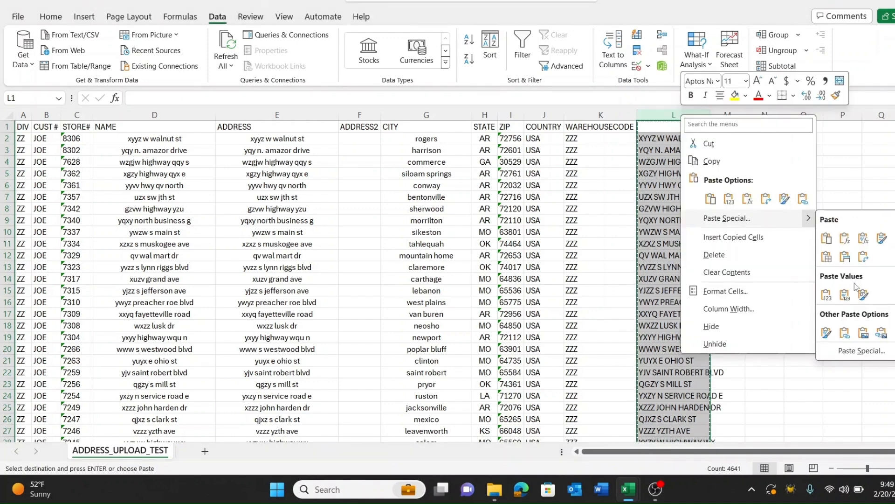
left_click(863, 292)
left_click(683, 208)
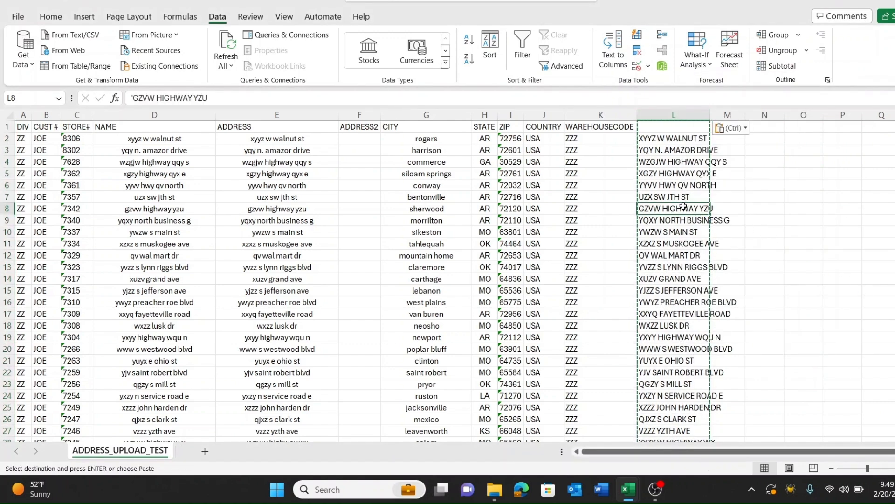
Copy the uppercase values from L2 down to the last row and paste them into NAME from D2 and ADDRESS from E2.
key("Up")
key("Up")
key("Up")
key("Up")
key("Up")
key("Up")
key("ctrl+shift+Down")
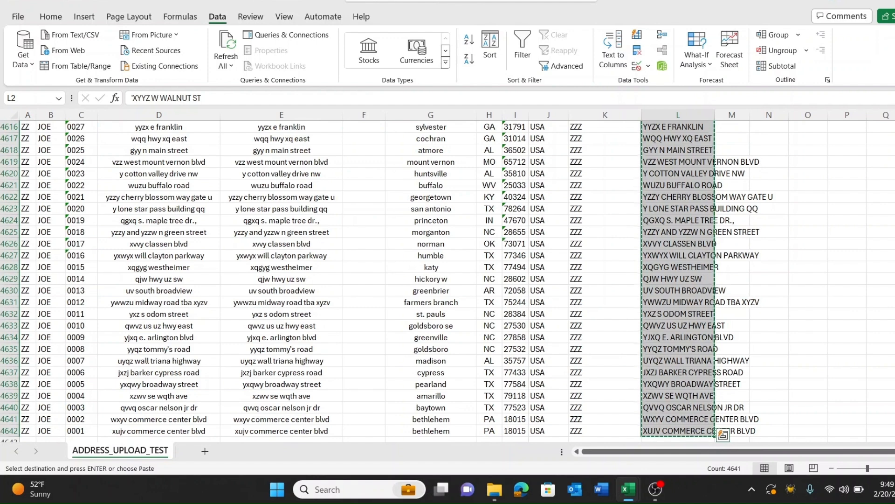
left_click_drag(894, 427, 894, 117)
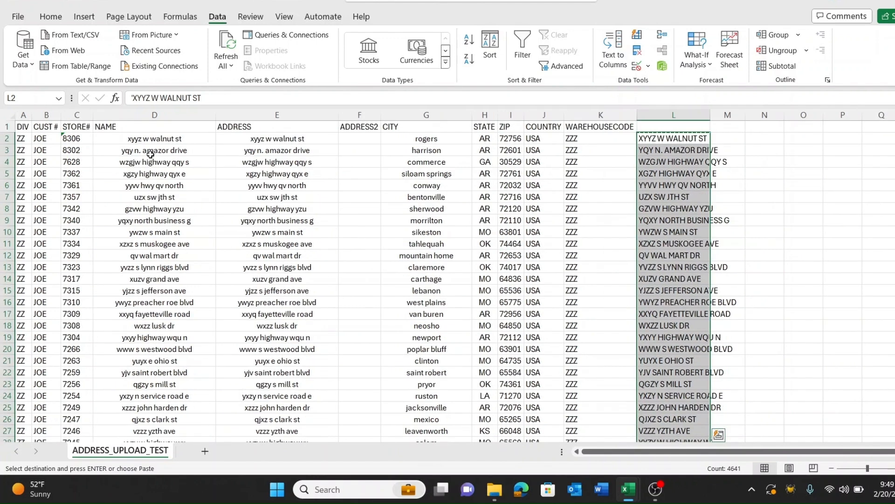
key("Left")
key("Left")
key("Left")
key("Left")
key("Left")
key("Left")
key("Left")
key("Left")
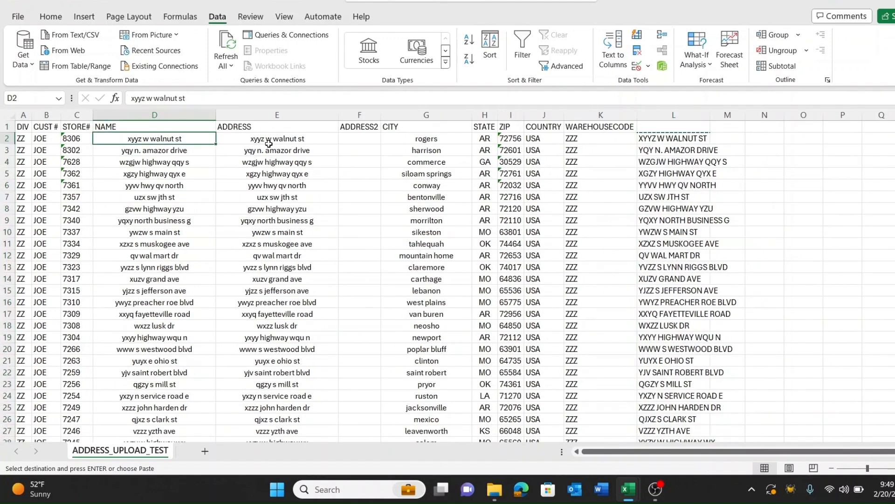
key("ctrl+v")
left_click(274, 138)
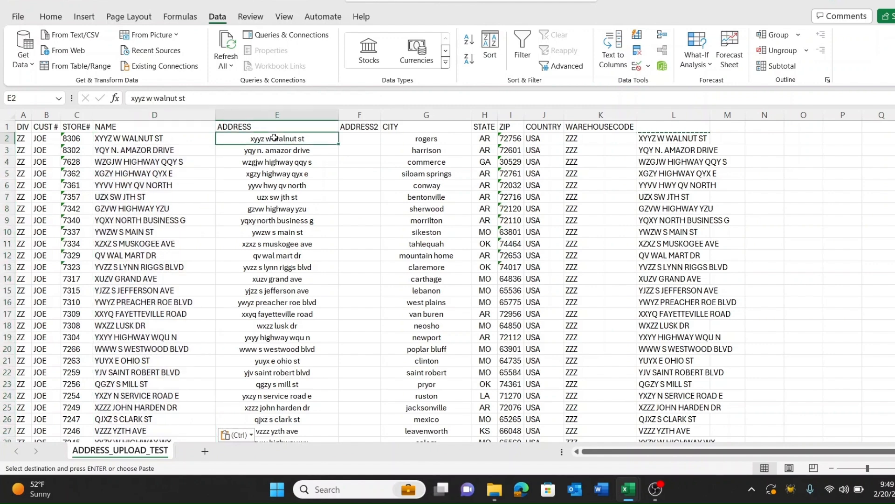
key("ctrl+v")
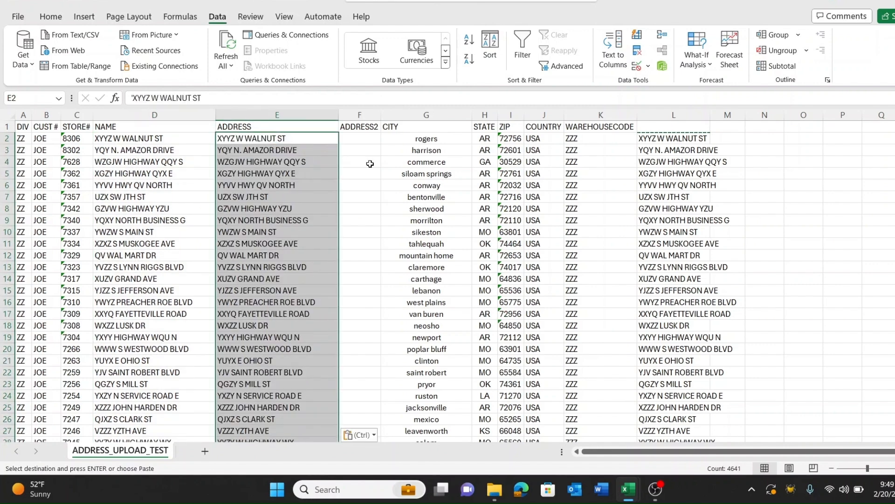
Clear the contents of helper column L, and autofit the width of all columns.
left_click(689, 188)
left_click(676, 115)
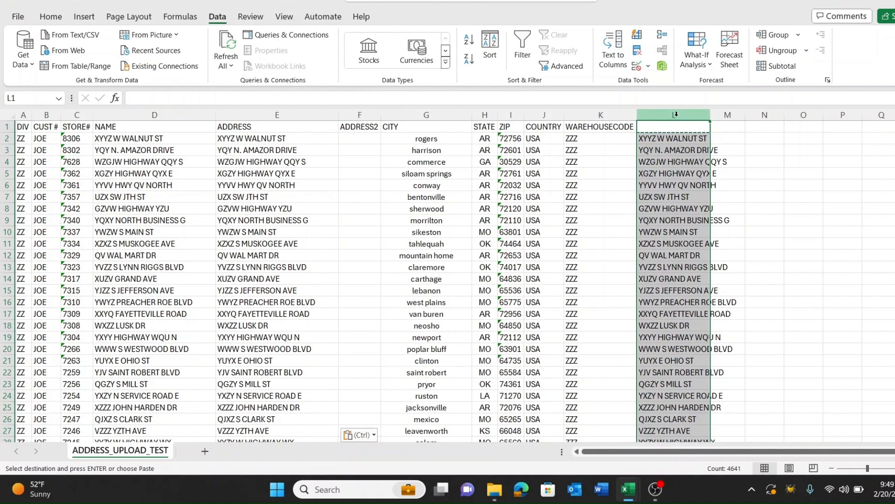
key("Delete")
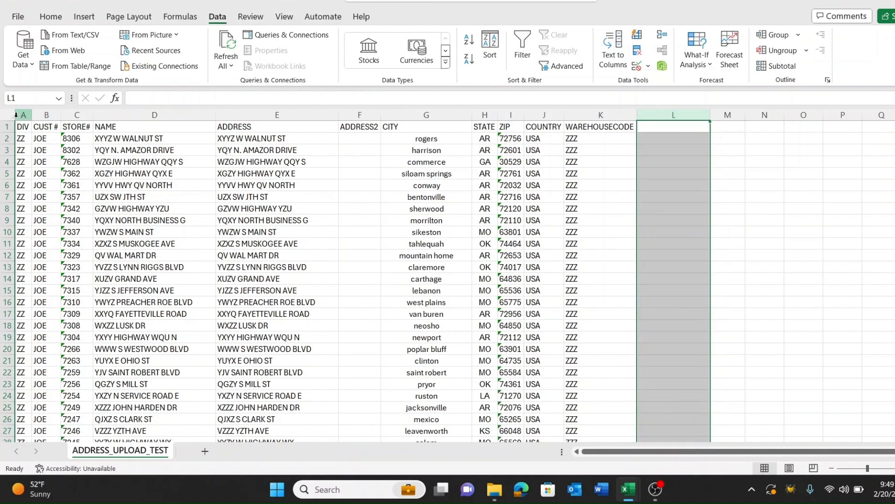
key("ctrl+a")
double_click(61, 113)
Enter the formula =UPPER(G2) in L2 to convert the CITY value to uppercase.
left_click(736, 140)
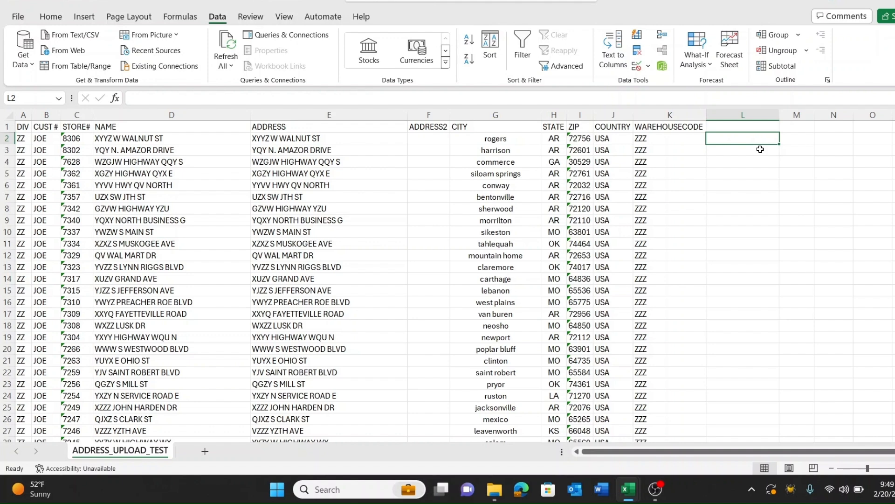
type("=UPPER(")
left_click(510, 139)
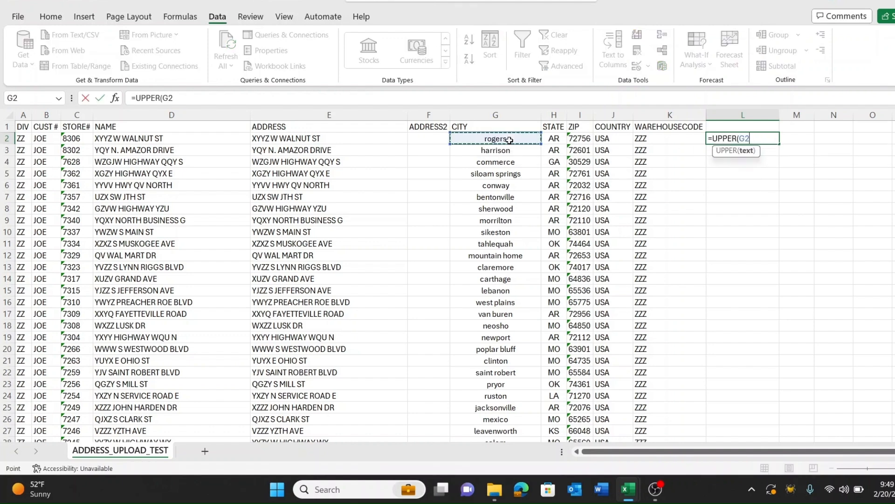
type(")")
key("Return")
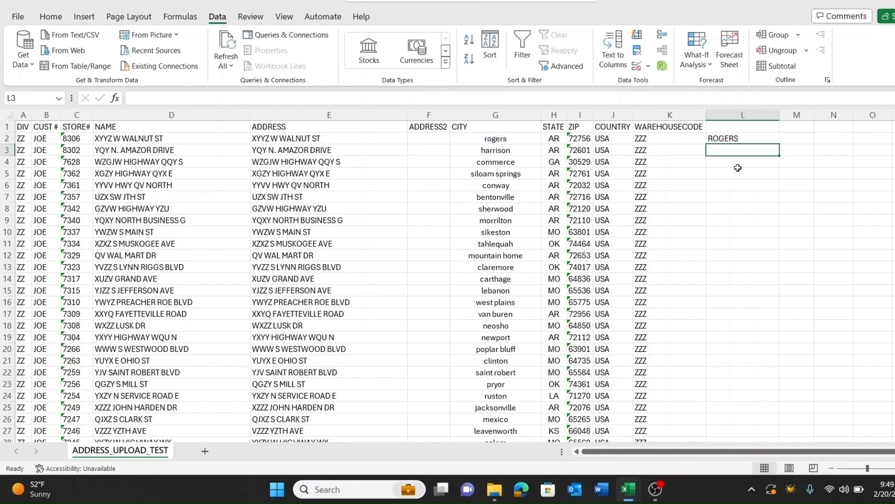
Fill the city UPPER formula from L2 down to the last data row and check the filled range.
left_click(735, 138)
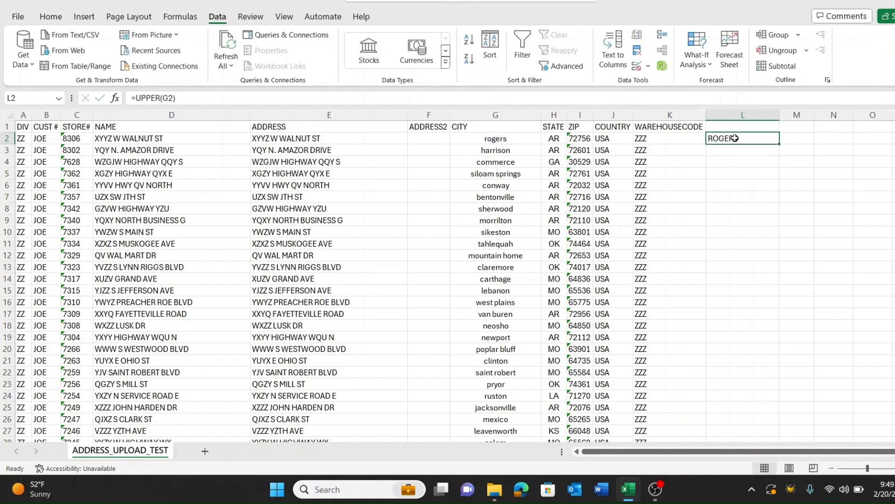
double_click(780, 145)
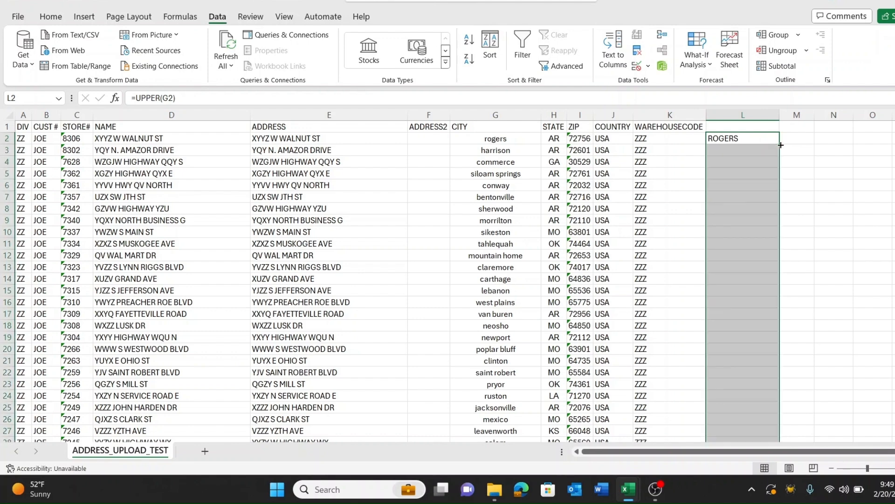
left_click(746, 150)
key("ctrl+Down")
key("ctrl+Up")
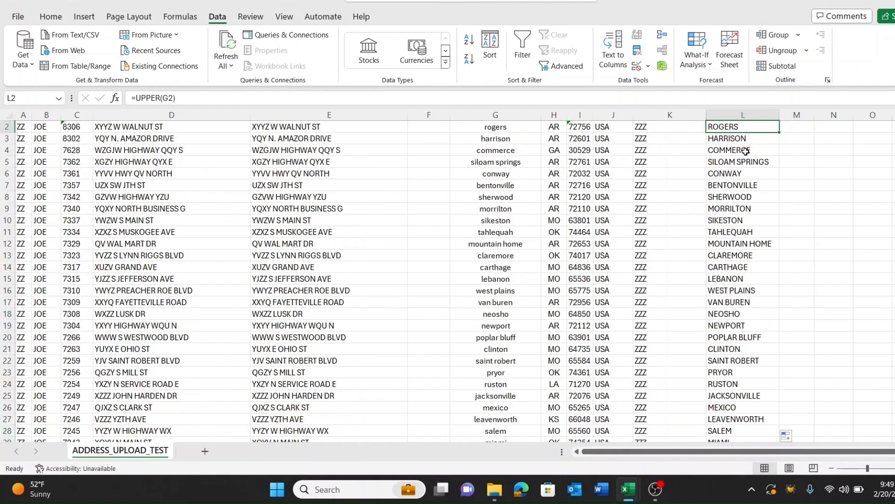
Copy the uppercase city formulas in column L and paste them over themselves as values.
key("Up")
key("Down")
key("ctrl+shift+Down")
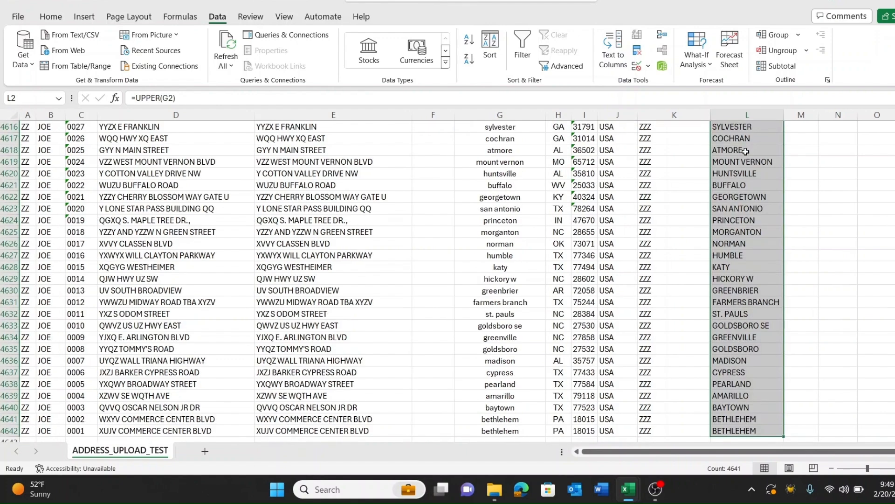
key("ctrl+c")
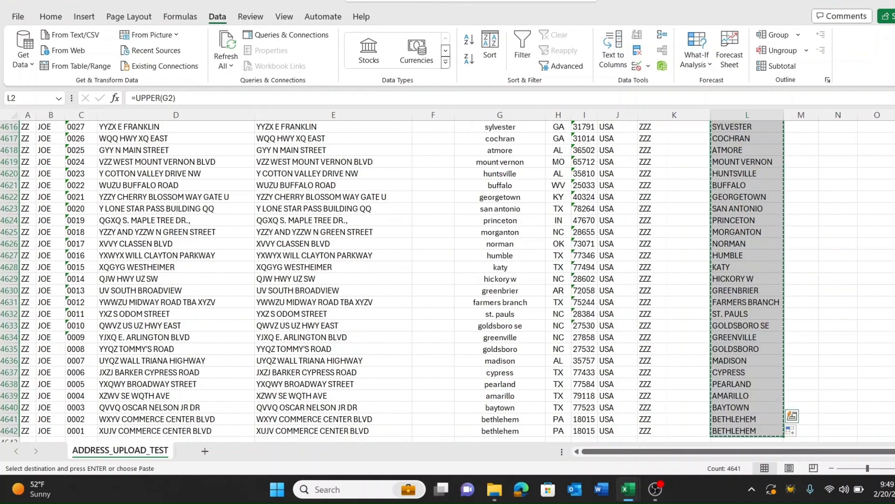
left_click_drag(894, 427, 606, 132)
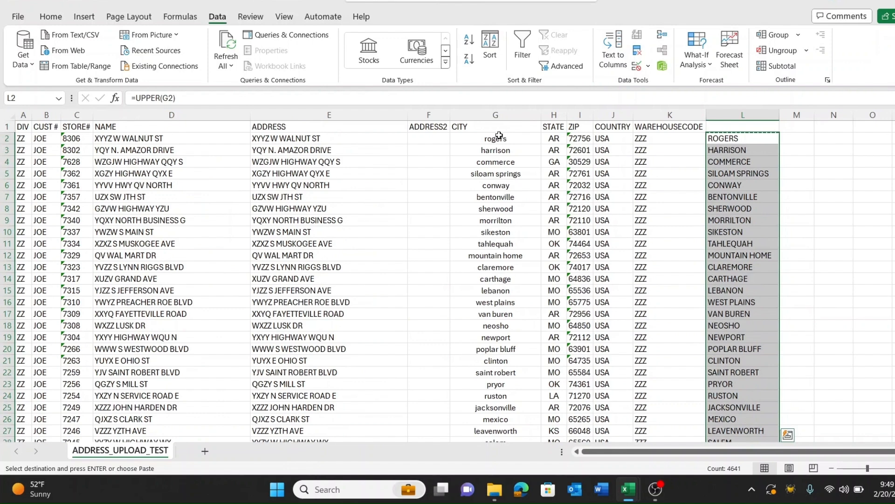
left_click(741, 115)
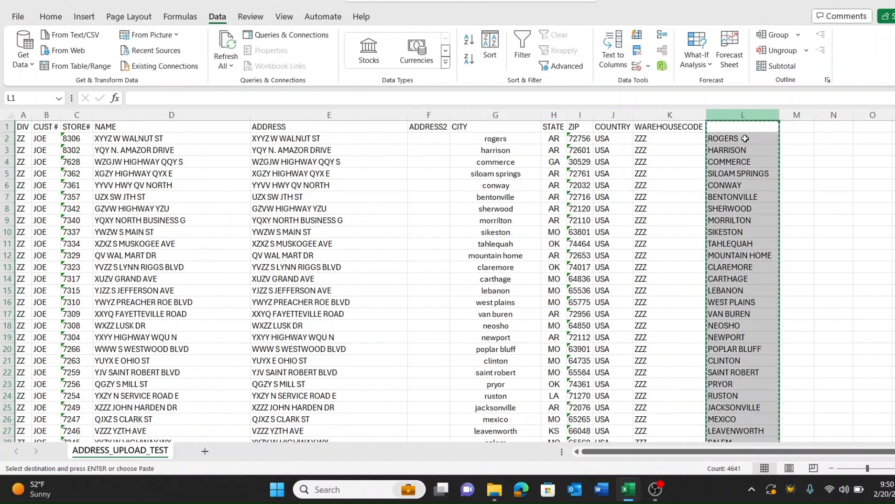
right_click(736, 126)
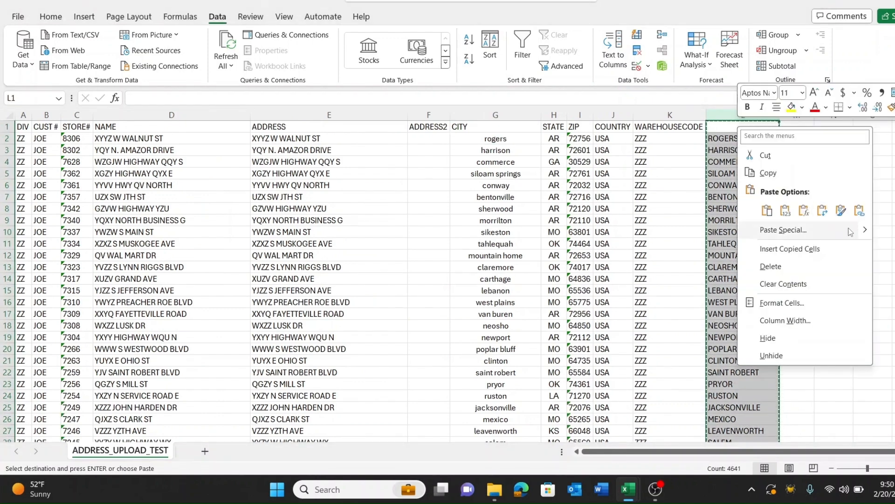
mouse_move(865, 233)
left_click(703, 306)
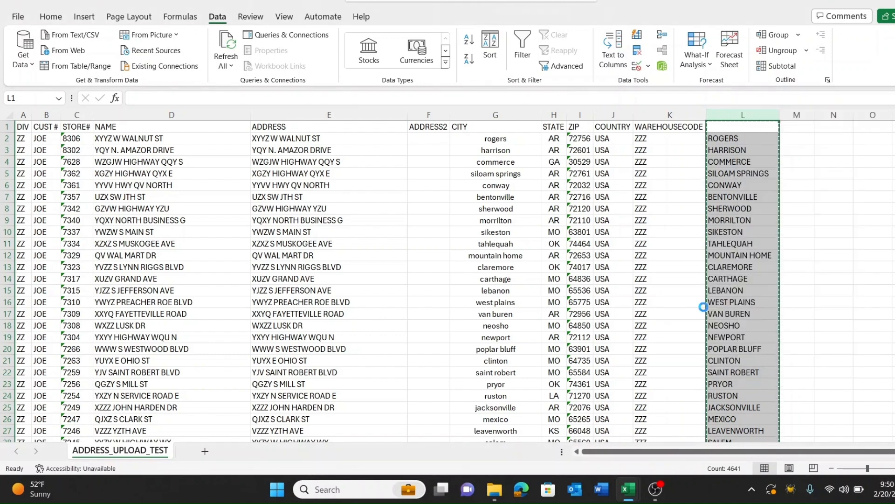
Copy the uppercase city values from L2 down to the last row and paste them into the CITY column from G2.
left_click(743, 305)
key("ctrl+Up")
key("ctrl+shift+Down")
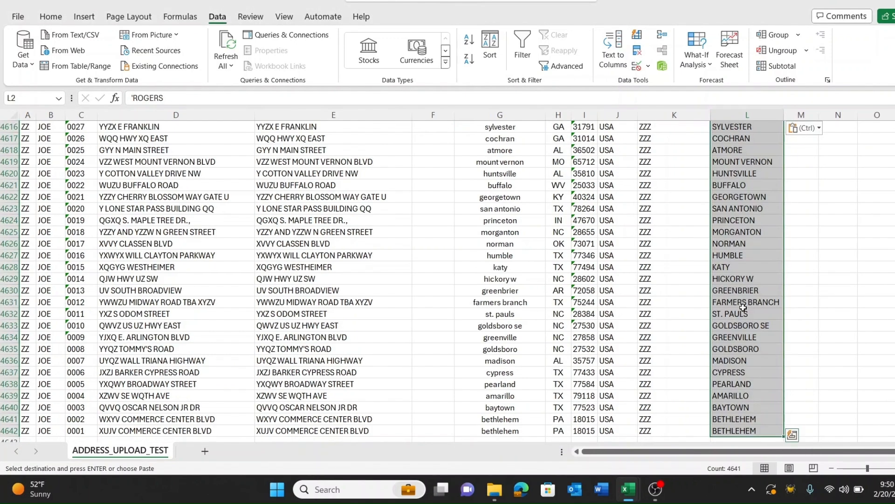
key("ctrl+c")
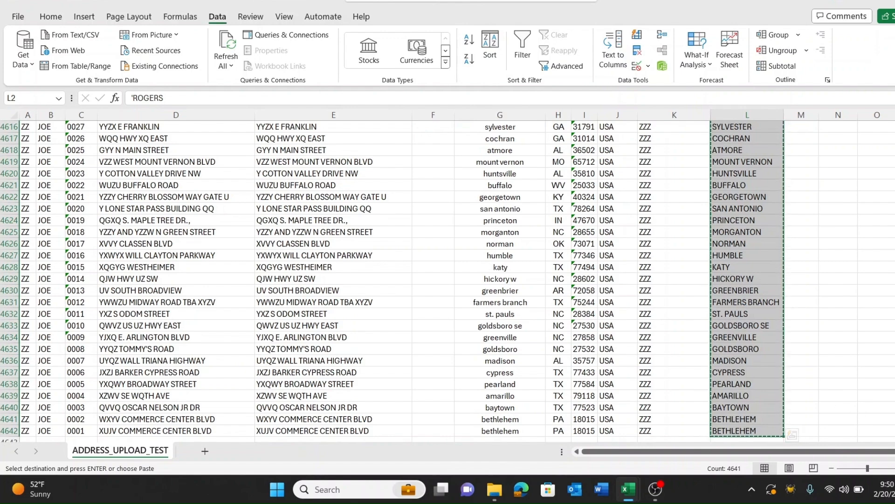
key("ctrl+BackSpace")
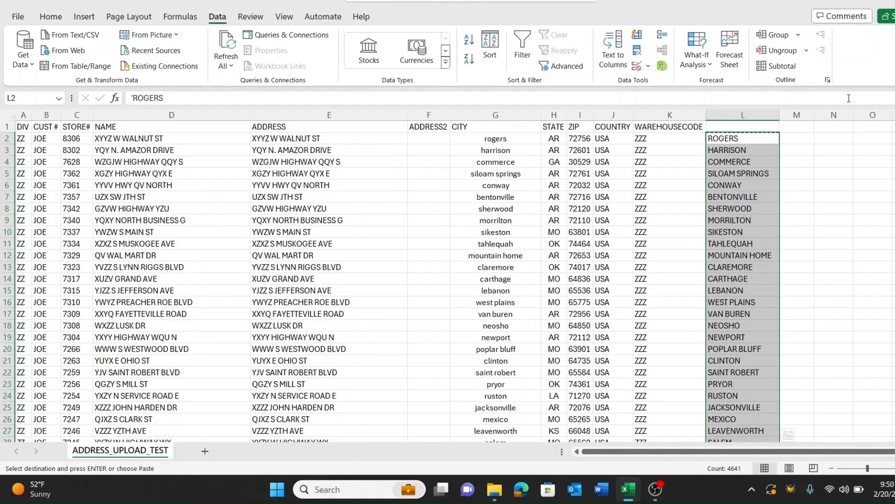
left_click(505, 139)
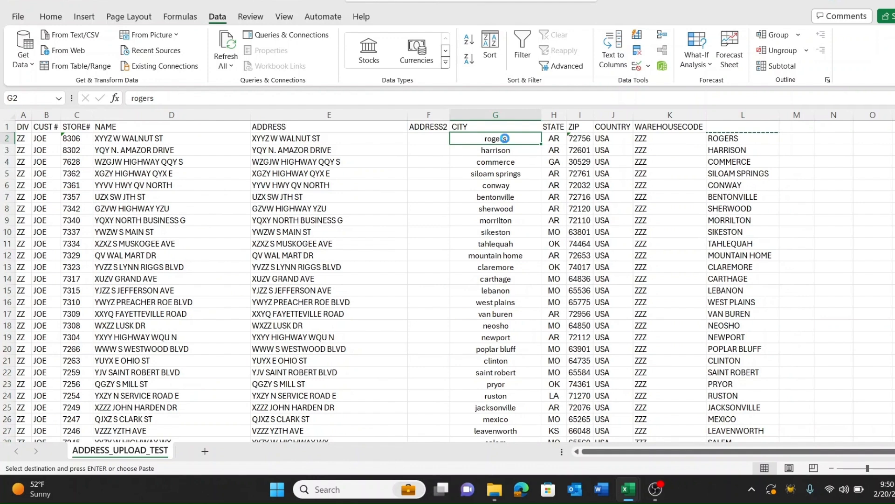
key("ctrl+v")
Clear the city helper values from column L, and autofit the sheet's column widths to the uppercase text.
left_click(741, 114)
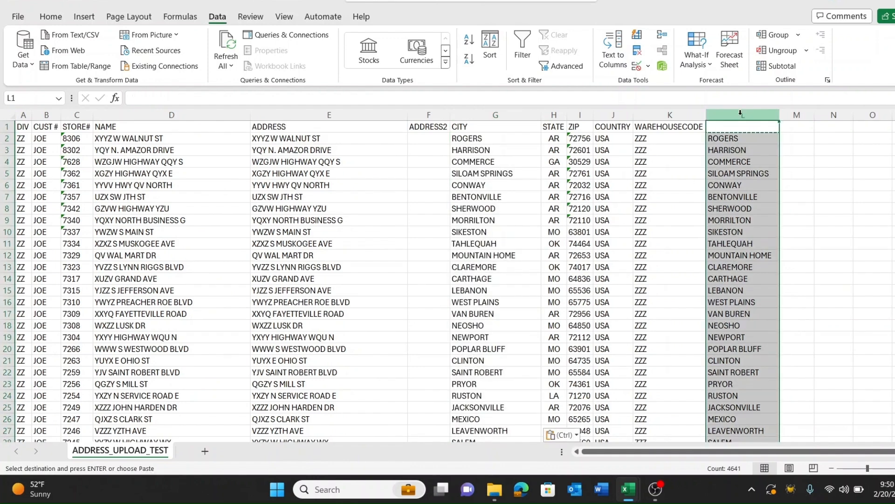
key("Delete")
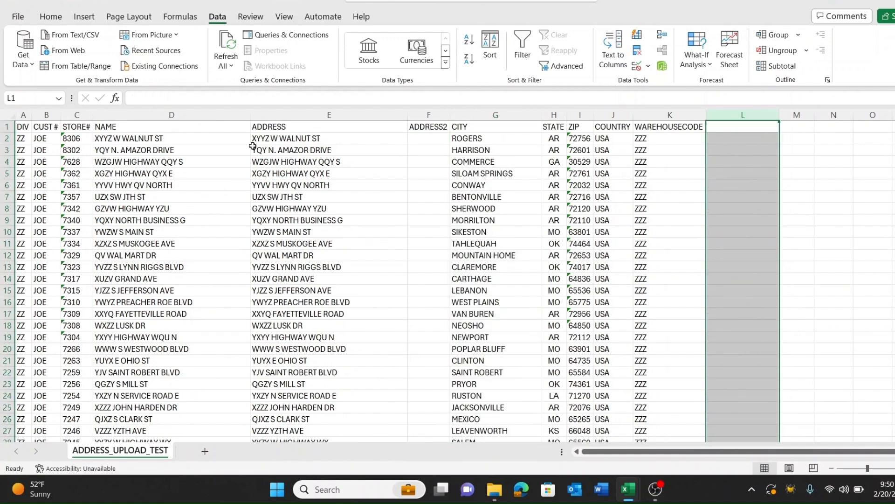
left_click(284, 172)
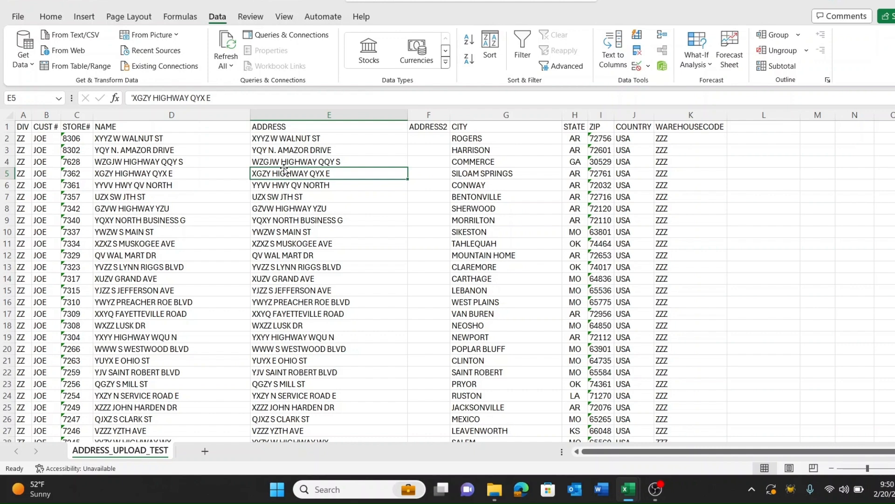
Enter the formula =LEN(E2) in L2 to count the characters of the ADDRESS value.
left_click(747, 142)
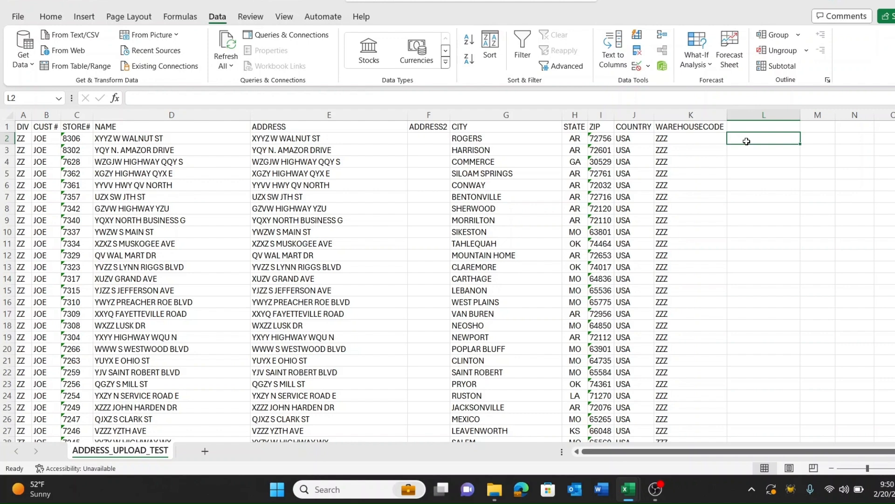
type("=LEN")
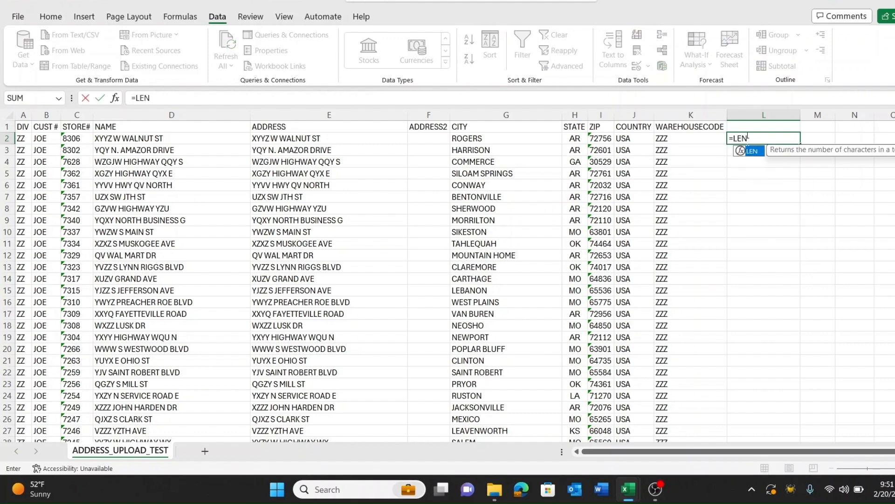
type("(")
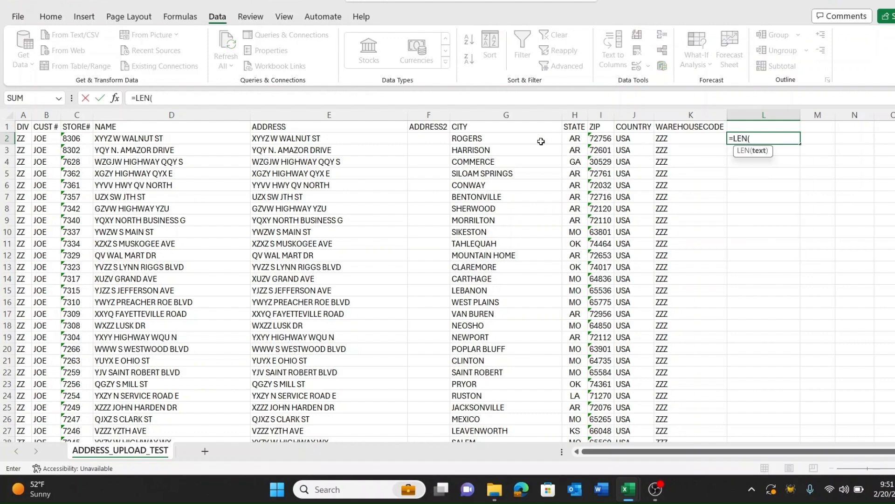
left_click(320, 138)
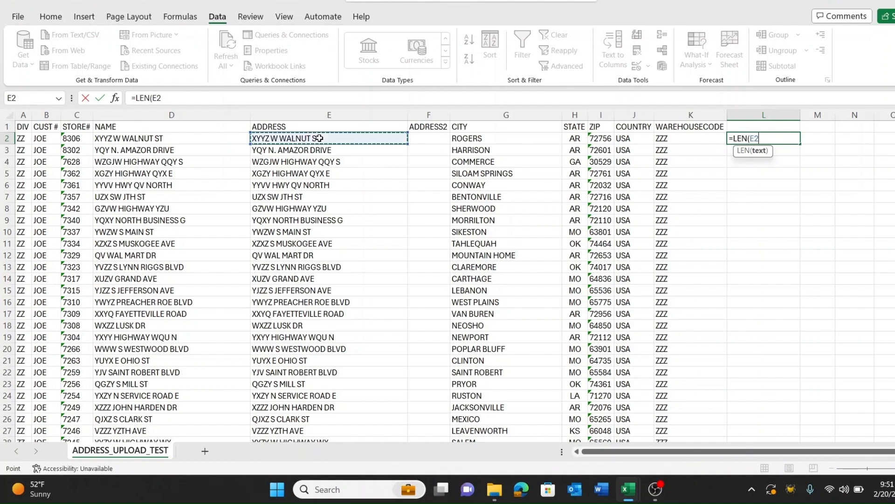
type(")")
key("Return")
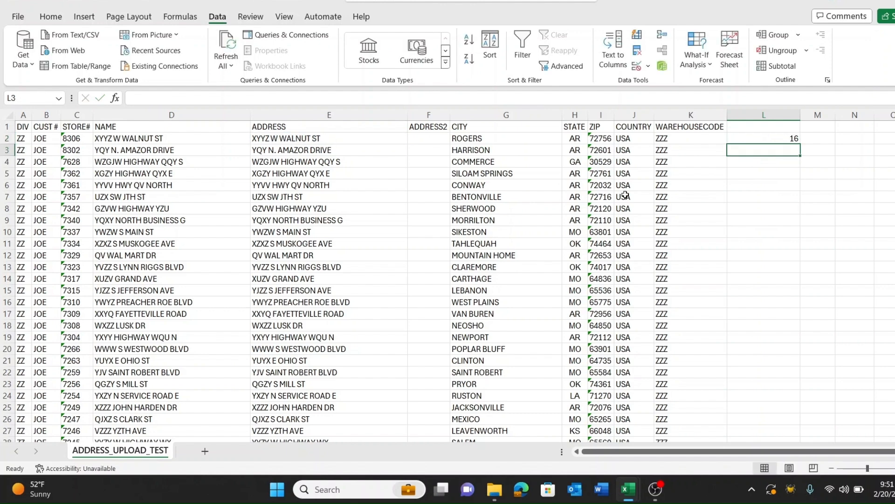
left_click(783, 139)
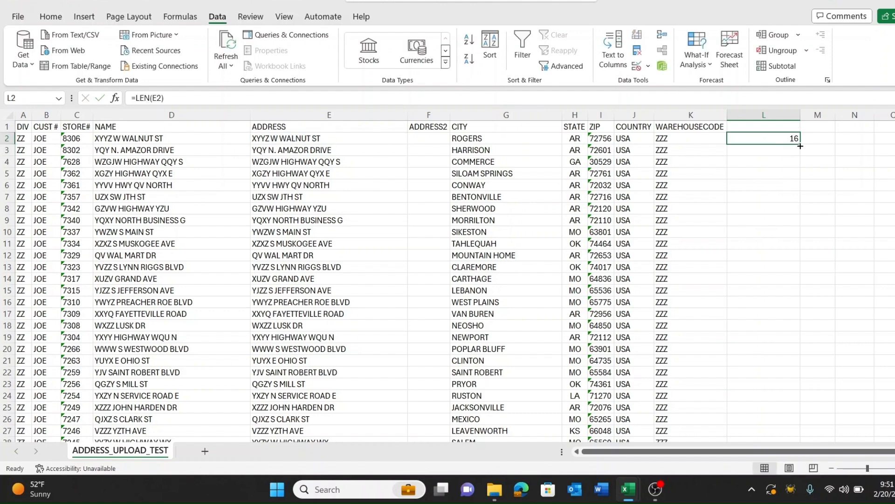
Fill the LEN formula from L2 down to the last row and turn on filters for the header row.
double_click(800, 146)
left_click(775, 127)
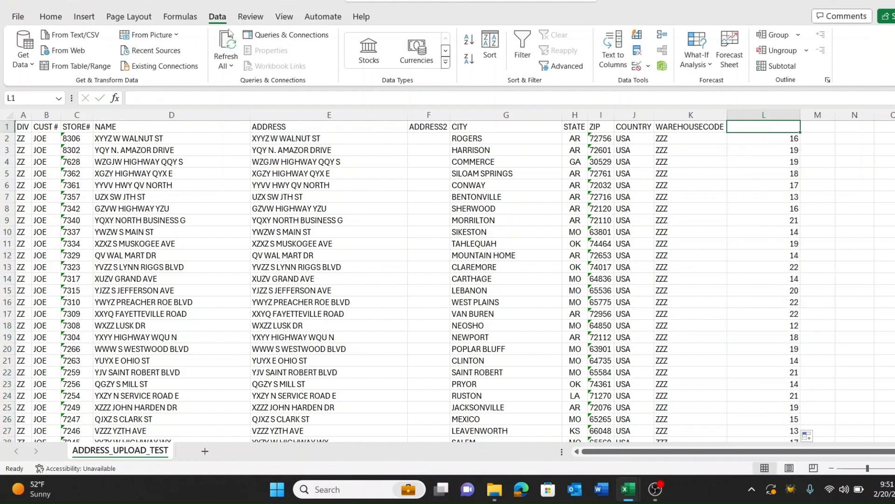
left_click(522, 49)
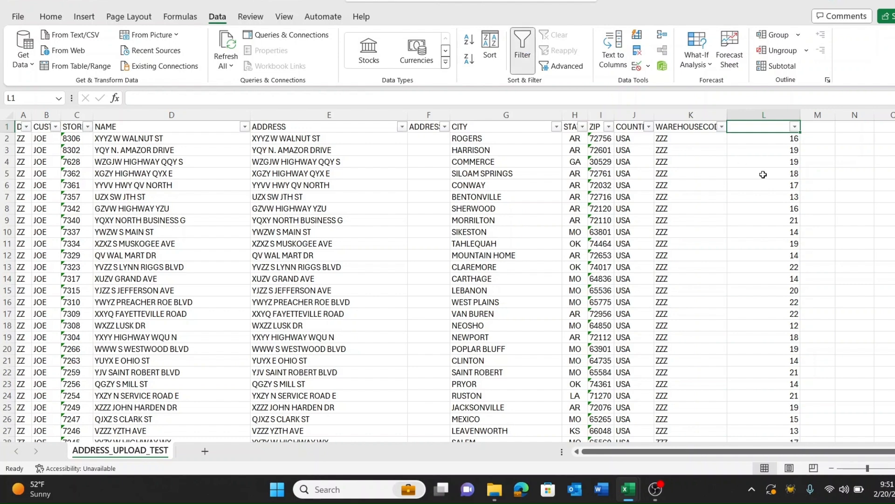
Filter column L to show only the rows with address lengths of 31 and 32.
left_click(795, 126)
left_click(671, 283)
left_click_drag(788, 314, 786, 382)
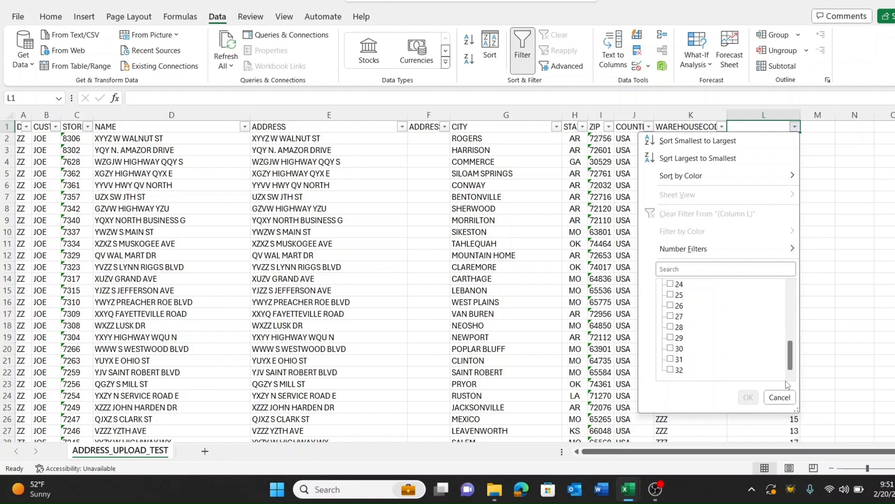
left_click(670, 358)
left_click(670, 370)
left_click(748, 396)
left_click(757, 207)
key("ctrl+Up")
key("ctrl+Up")
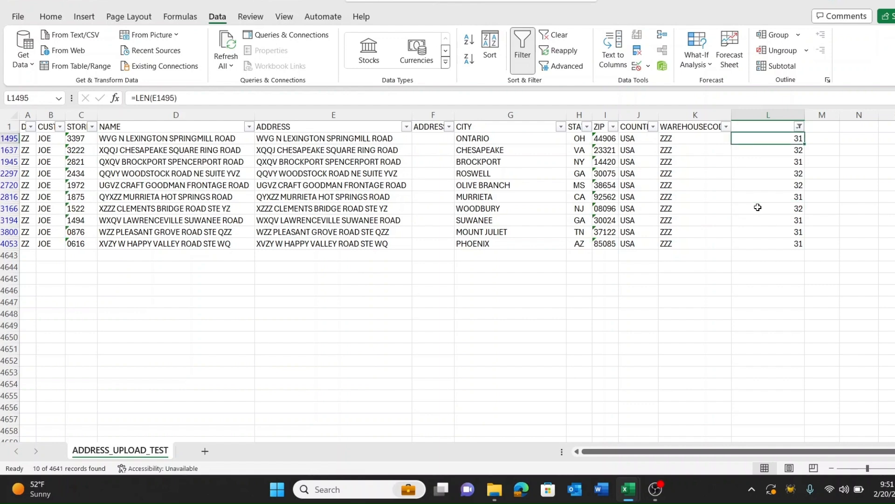
Replace every ROAD with RD in the filtered ADDRESS cells, from E1495 down to E4053.
key("Left")
key("Left")
key("Left")
key("Left")
key("Left")
key("Left")
key("Left")
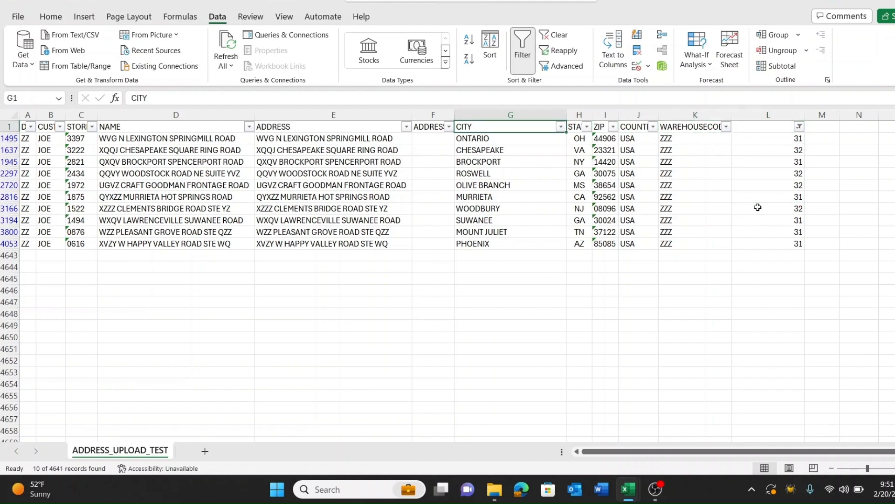
key("Down")
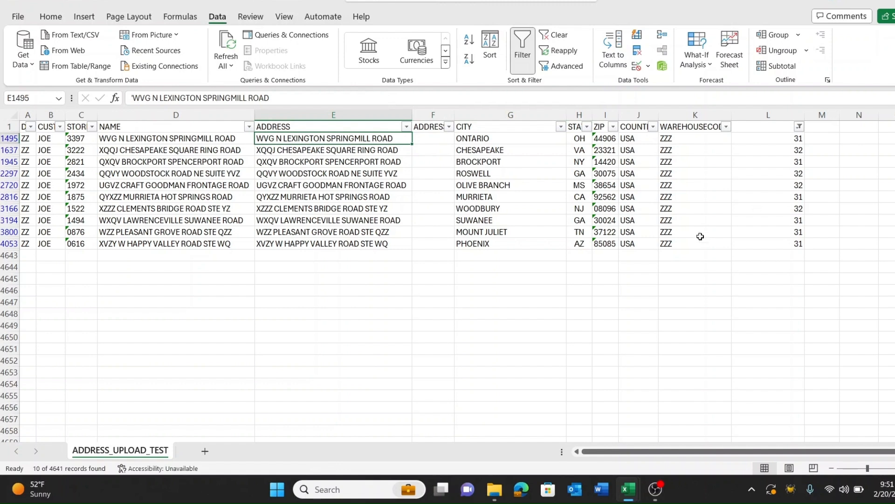
left_click_drag(346, 138, 353, 246)
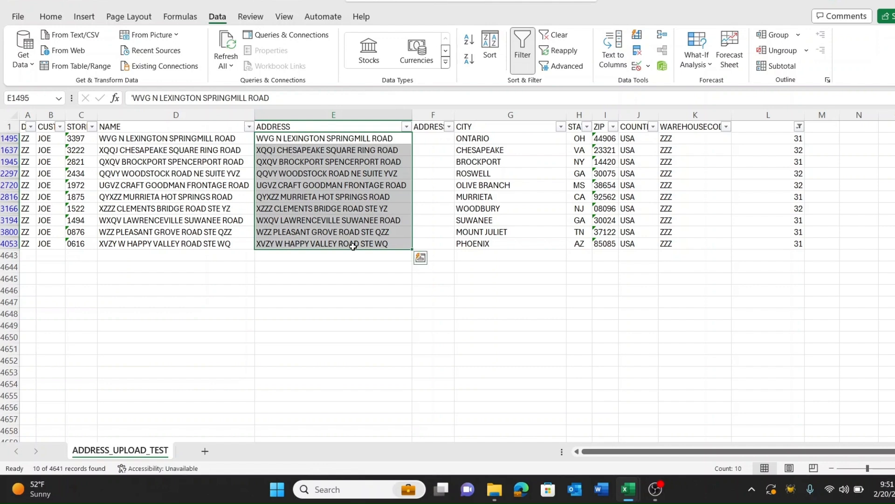
key("ctrl+f")
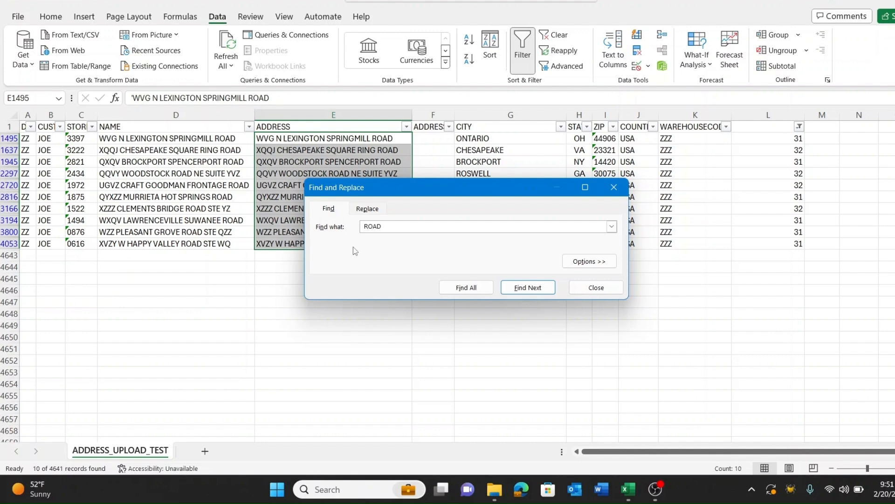
left_click(367, 208)
type("R")
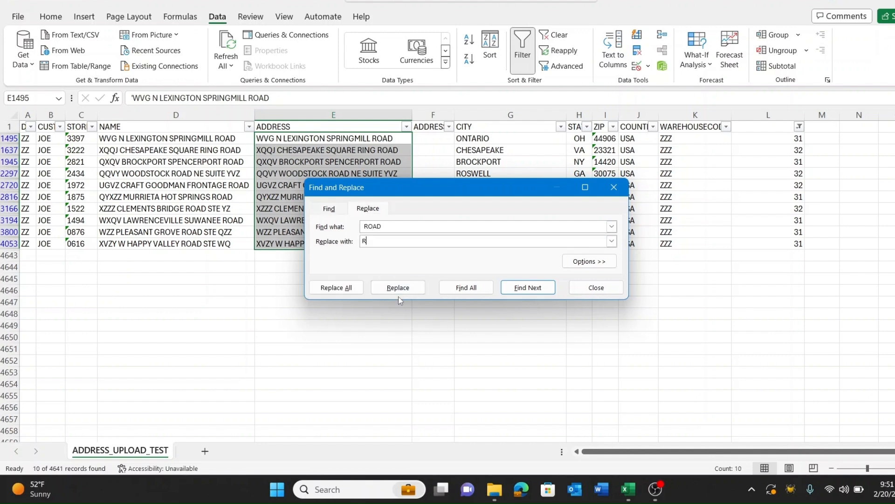
type("D")
left_click(348, 288)
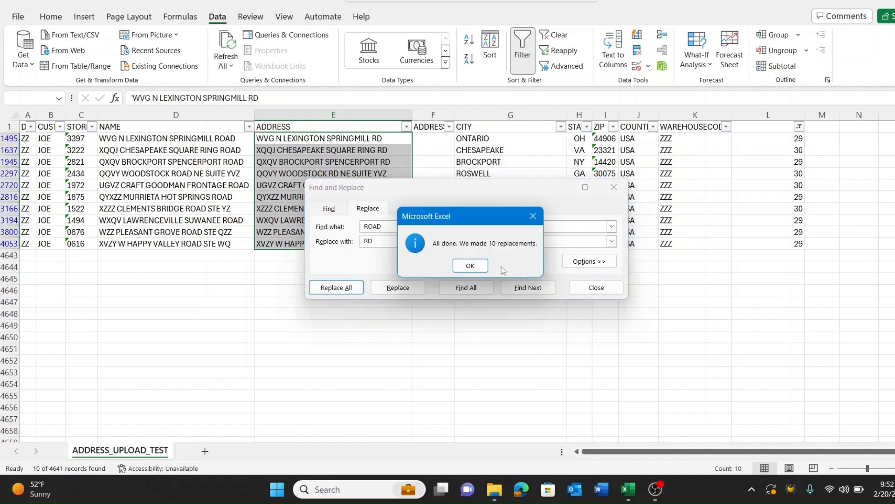
left_click(470, 265)
key("Escape")
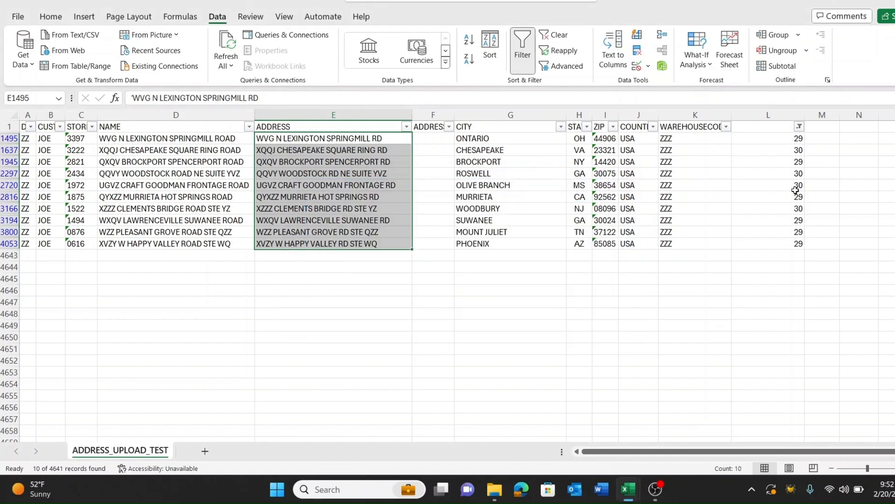
Check the recalculated lengths of the filtered addresses, and reselect all values in column L's filter to show every row.
left_click_drag(794, 140, 789, 247)
left_click(799, 126)
left_click(677, 284)
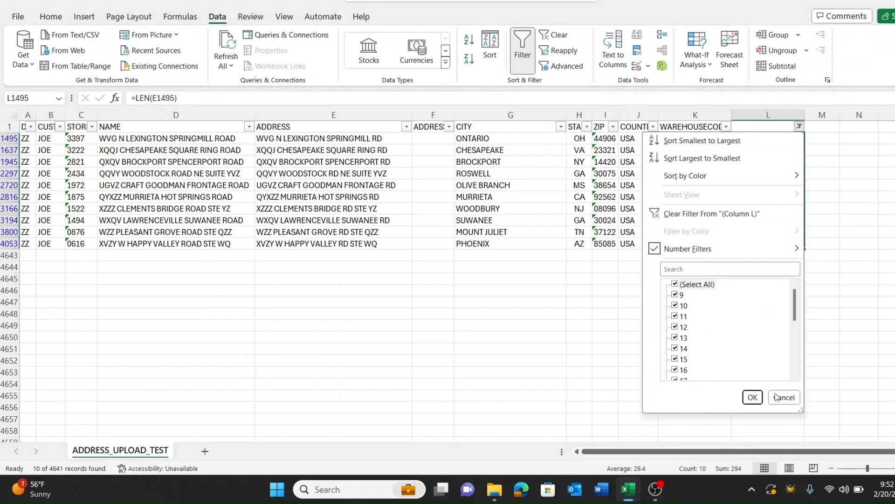
left_click(753, 397)
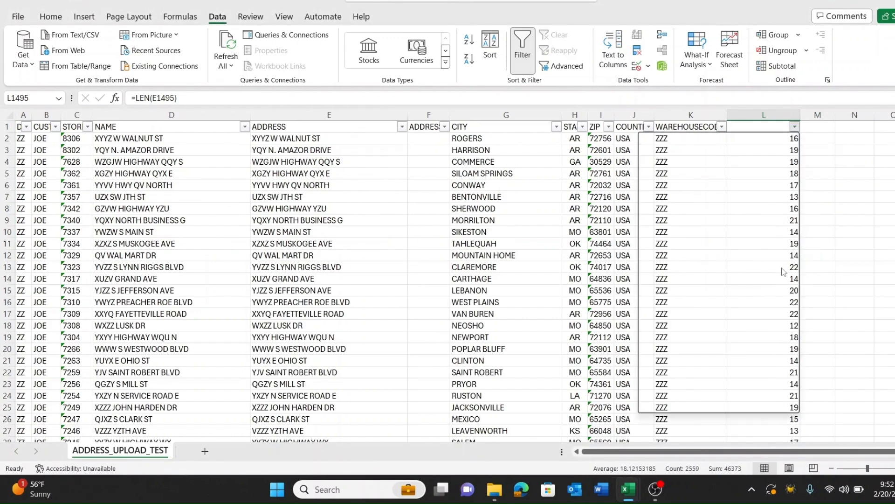
Check the list of address lengths in column L's filter, and turn off the header row filters.
left_click(795, 126)
left_click_drag(791, 303, 803, 278)
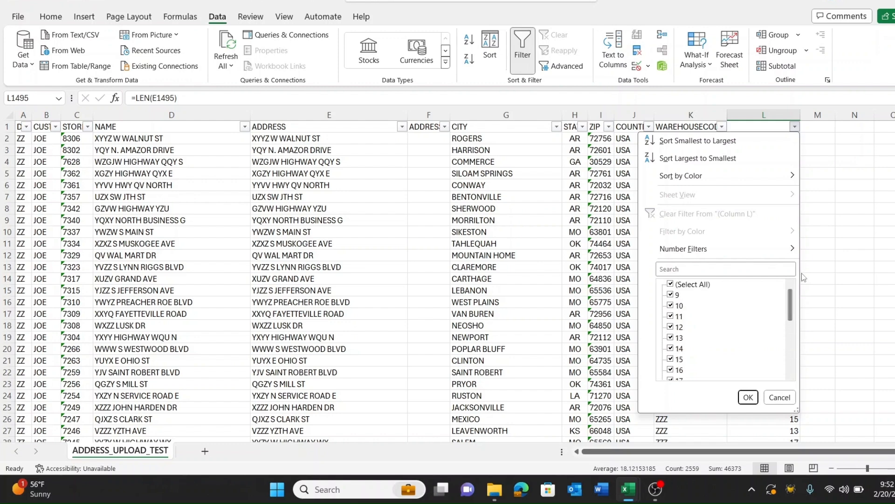
left_click(835, 215)
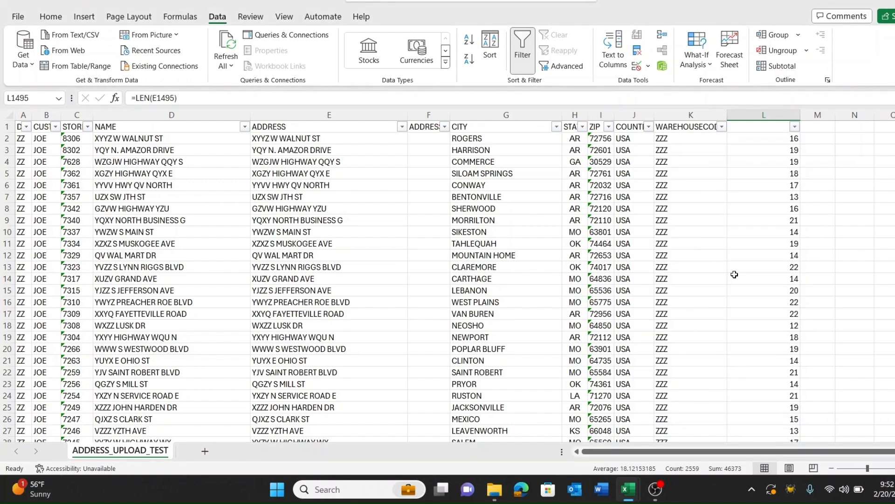
left_click(413, 196)
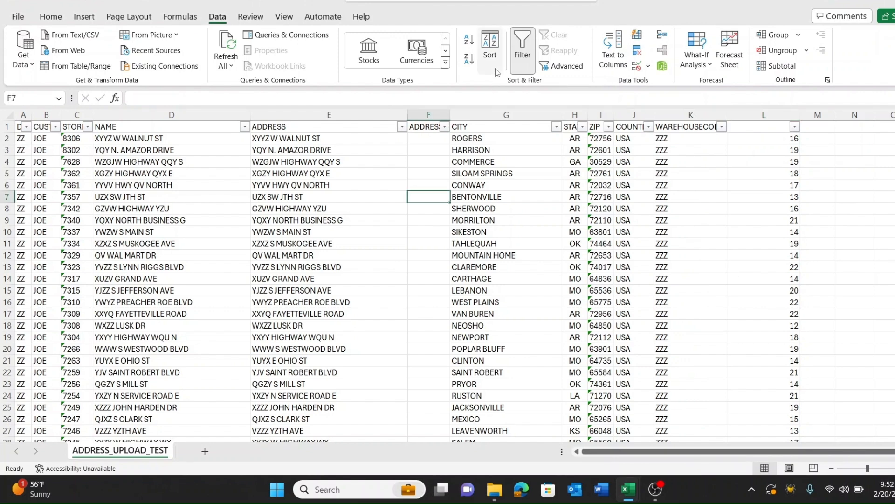
left_click(522, 51)
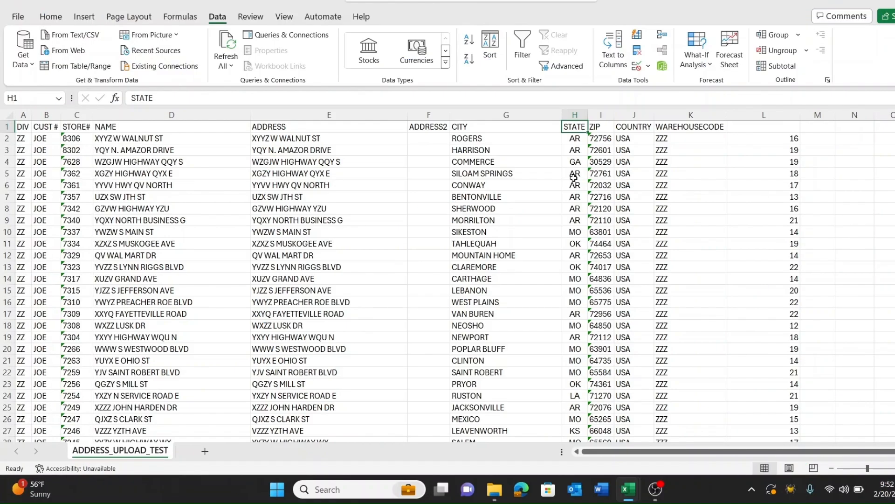
Copy the STATE column from H1 down to the last row and paste it at A1 of a new sheet.
key("ctrl+shift+Down")
key("ctrl+c")
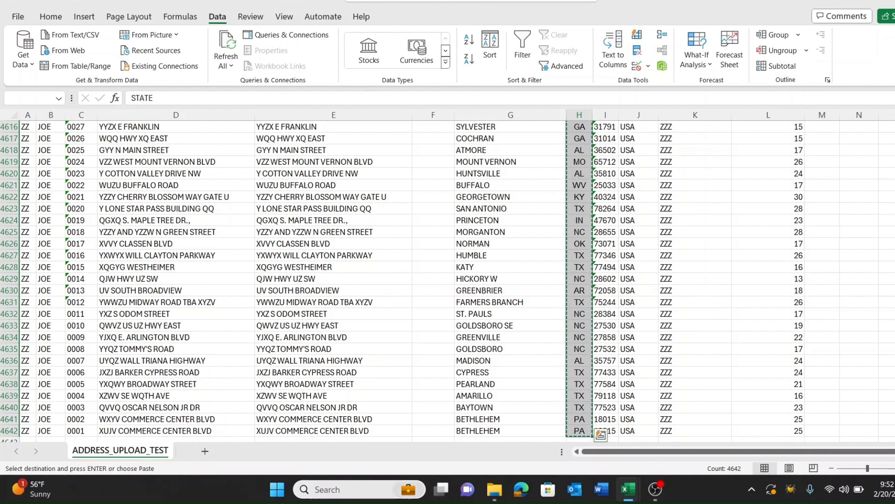
left_click(204, 451)
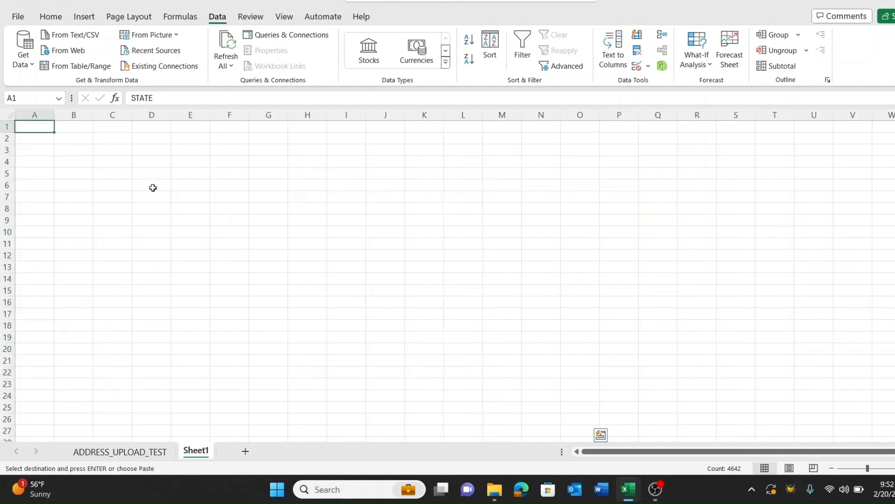
right_click(47, 127)
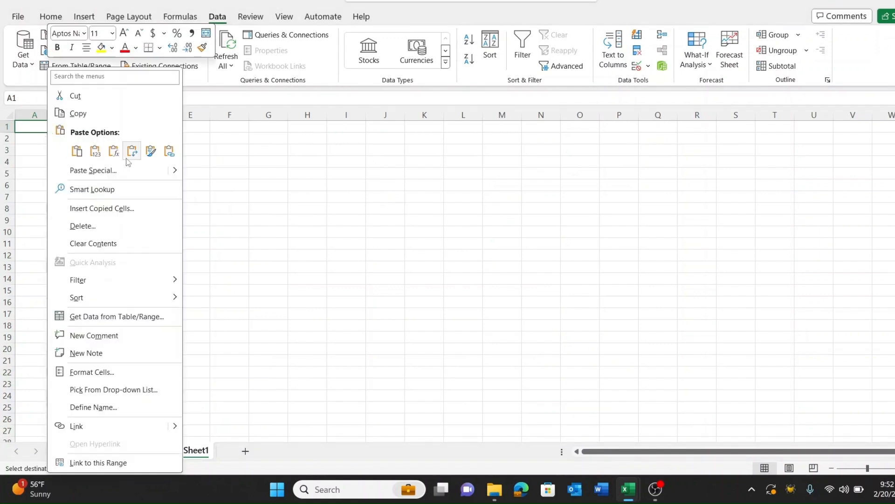
key("Escape")
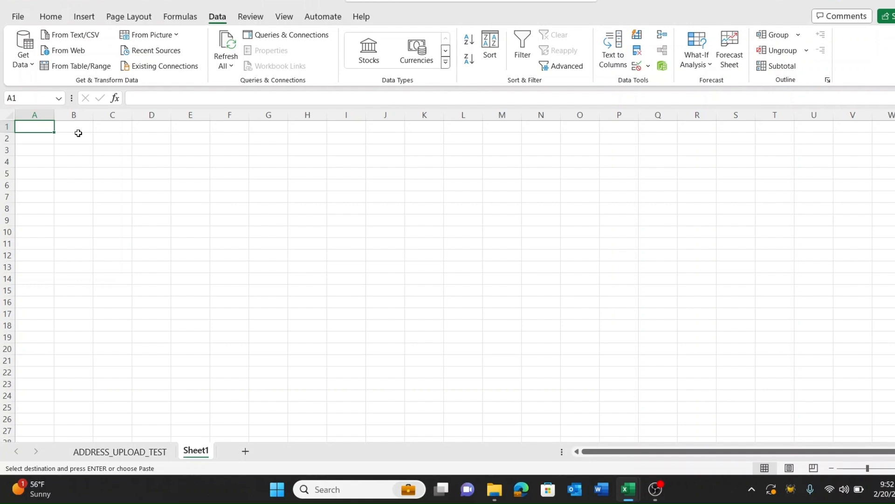
key("ctrl+v")
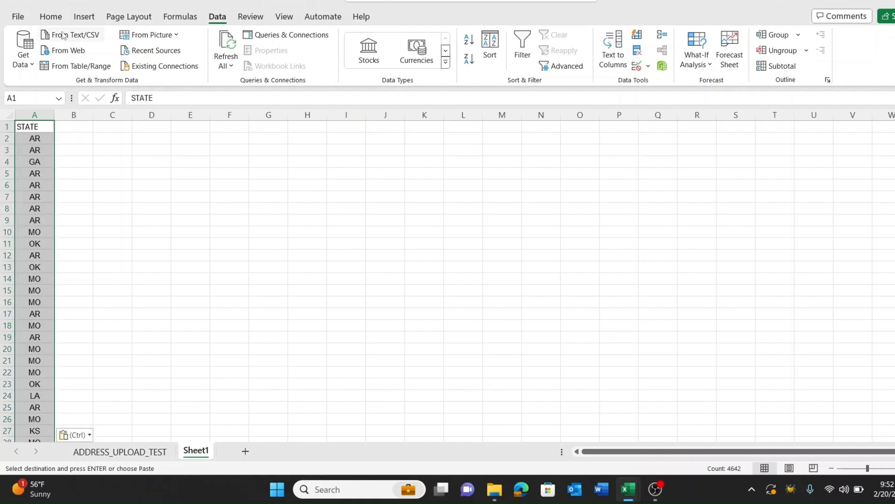
Sort the pasted STATE list on Sheet1 by cell values from A to Z, treating the first row as a header.
left_click(51, 16)
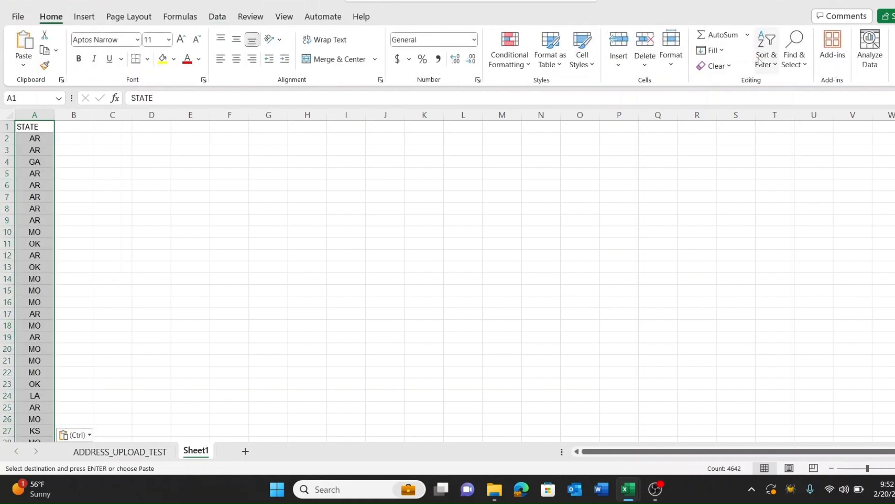
left_click(766, 51)
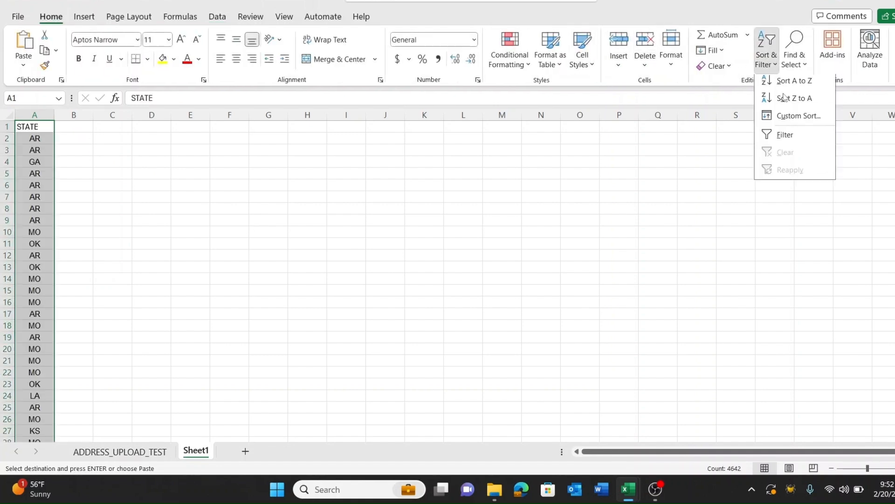
left_click(798, 121)
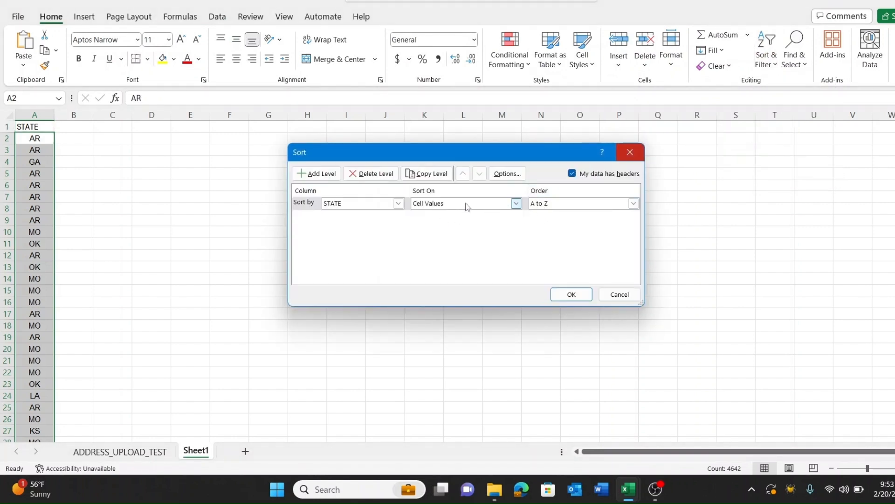
left_click(571, 294)
left_click(143, 173)
Remove the duplicate values from the STATE column on Sheet1, keeping the header row.
left_click_drag(33, 138, 30, 247)
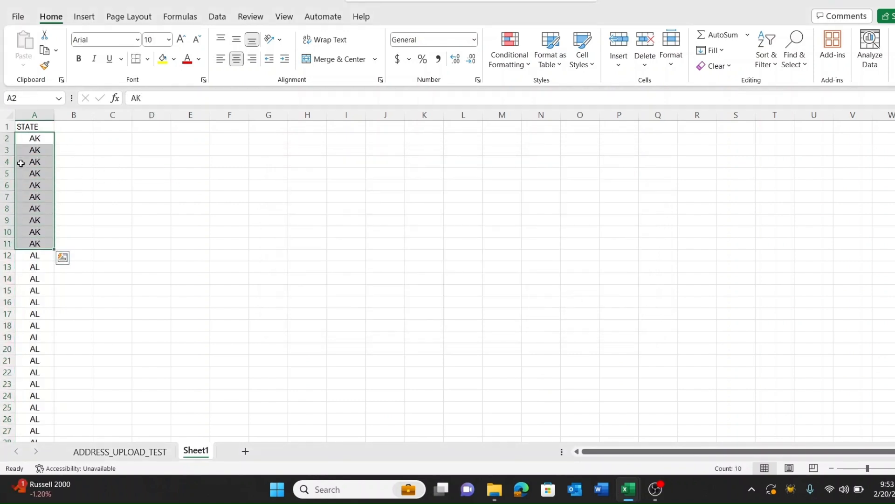
left_click(35, 112)
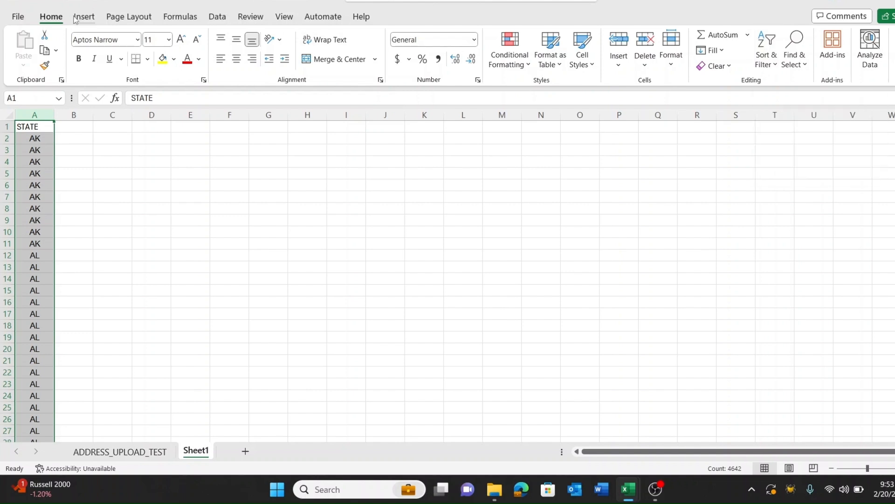
left_click(217, 17)
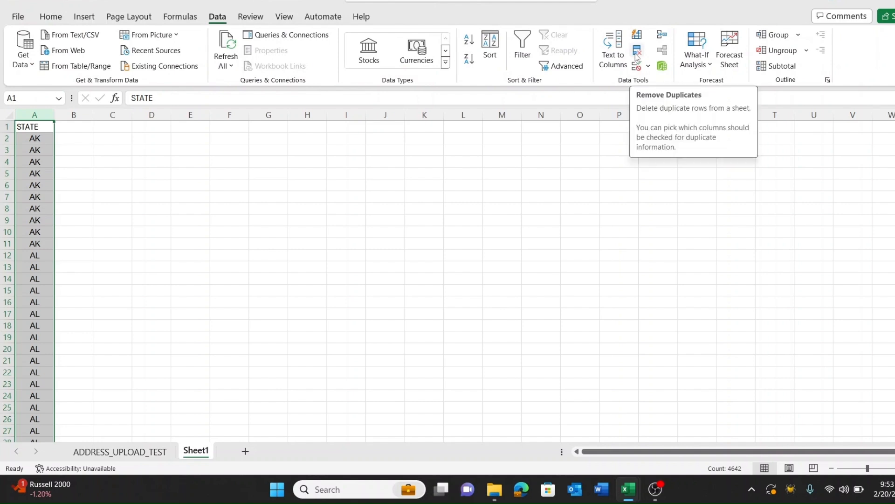
left_click(637, 54)
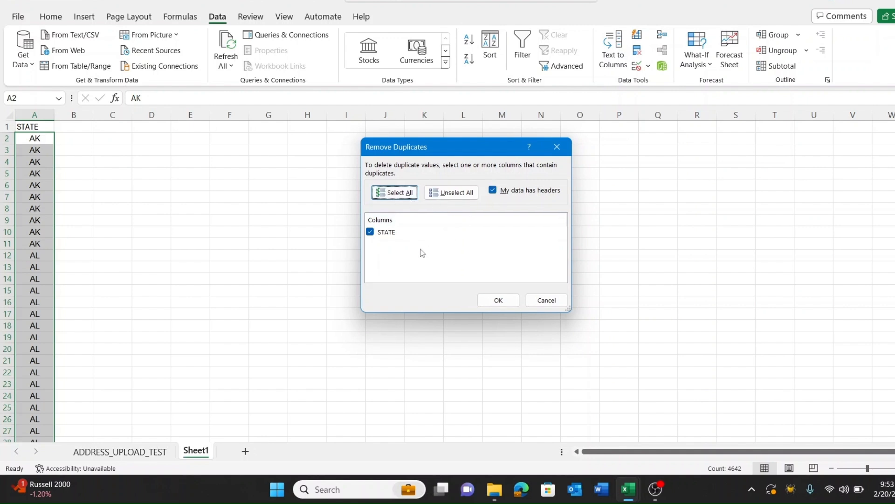
left_click(498, 301)
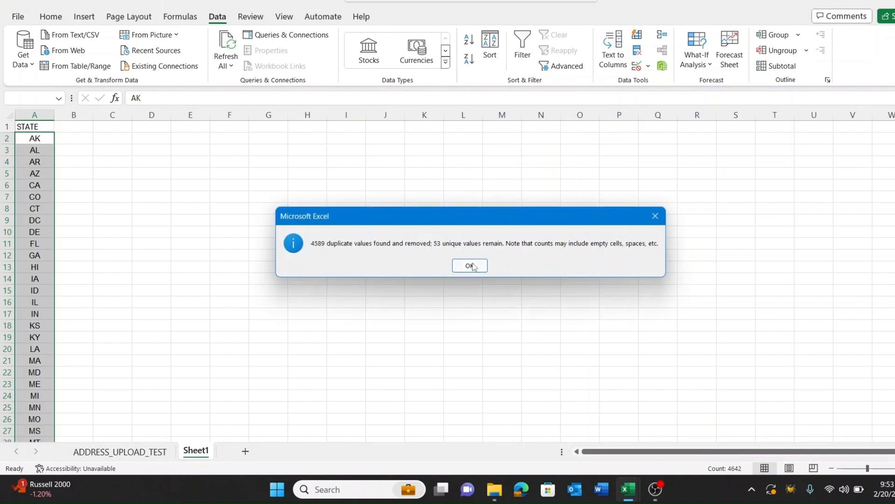
left_click(469, 267)
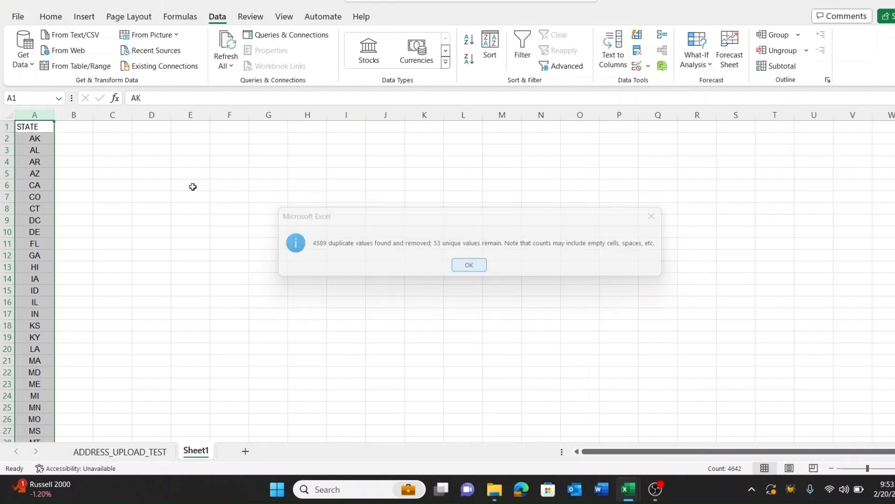
left_click(114, 148)
Autofit the width of column A to the state codes.
left_click(45, 114)
double_click(54, 114)
left_click(112, 184)
Enter the header STORES PER STATE in B1 beside the STATE header.
left_click(71, 142)
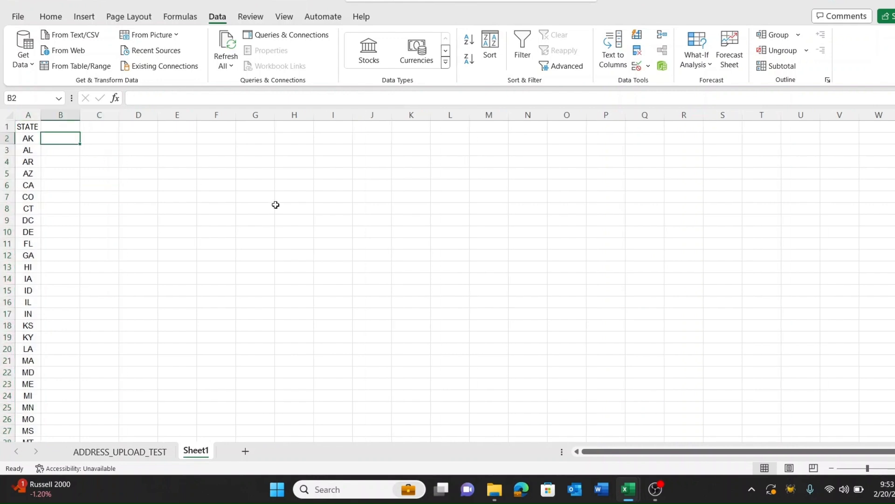
key("Up")
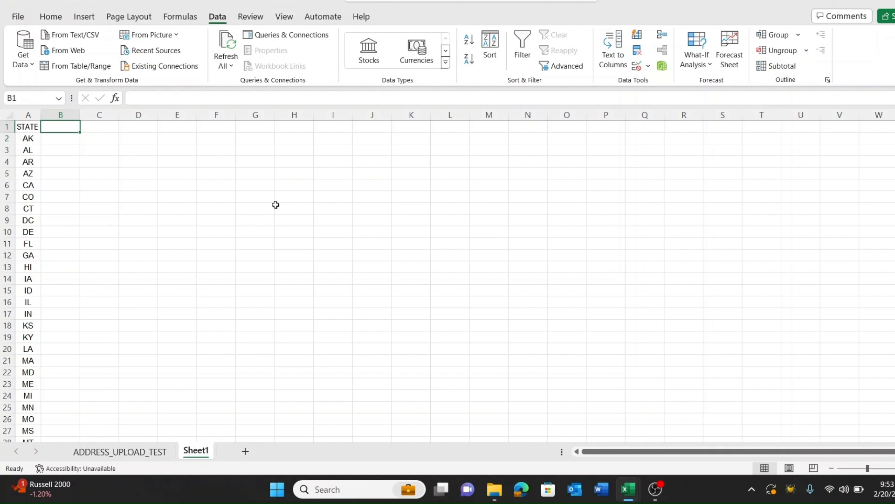
type("STORES PER STATE")
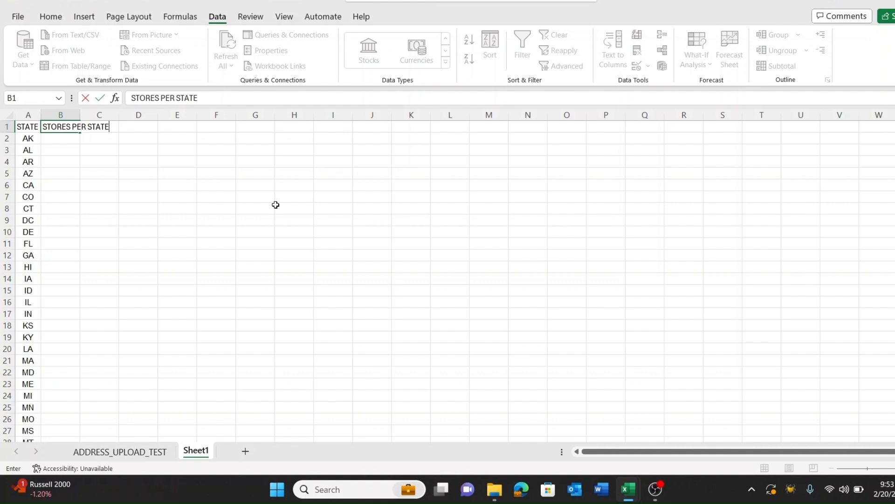
key("Tab")
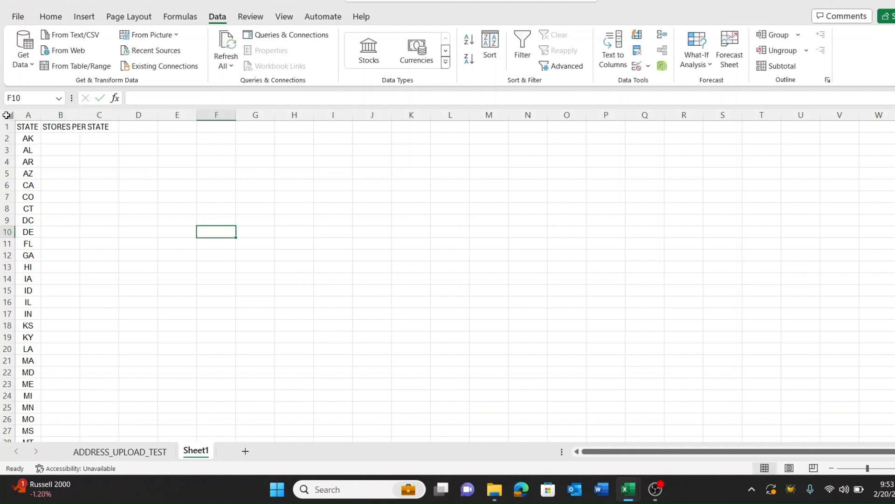
Autofit the column widths on Sheet1 so the STORES PER STATE header fits in column B.
key("ctrl+a")
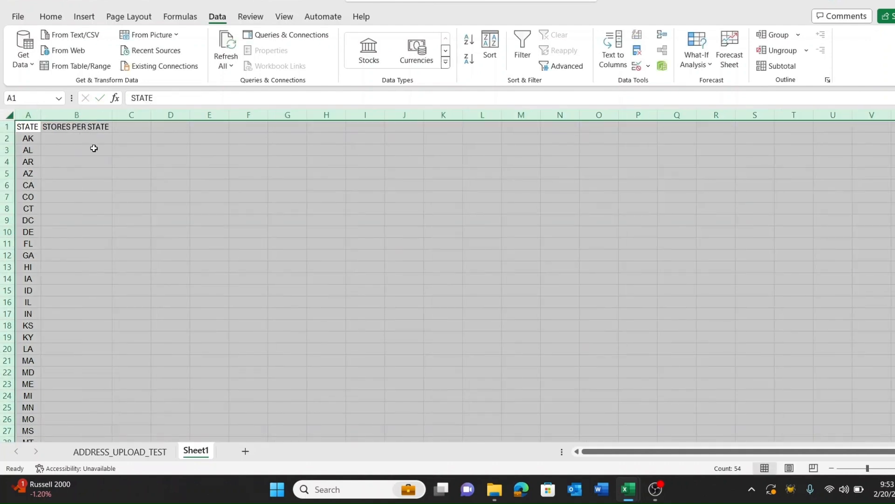
left_click(128, 173)
Enter =COUNTIF(ADDRESS_UPLOAD_TEST!H:H,Sheet1!A2) in B2 to count the stores for the first state.
left_click(86, 136)
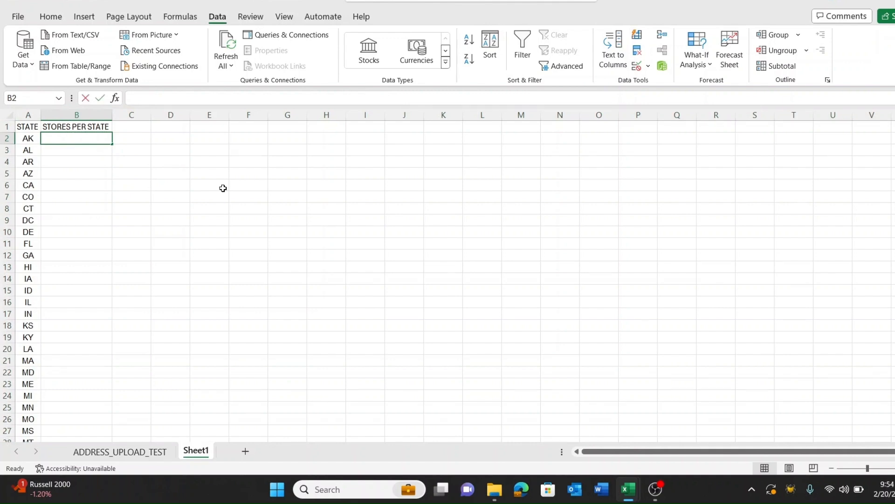
type("=COUN")
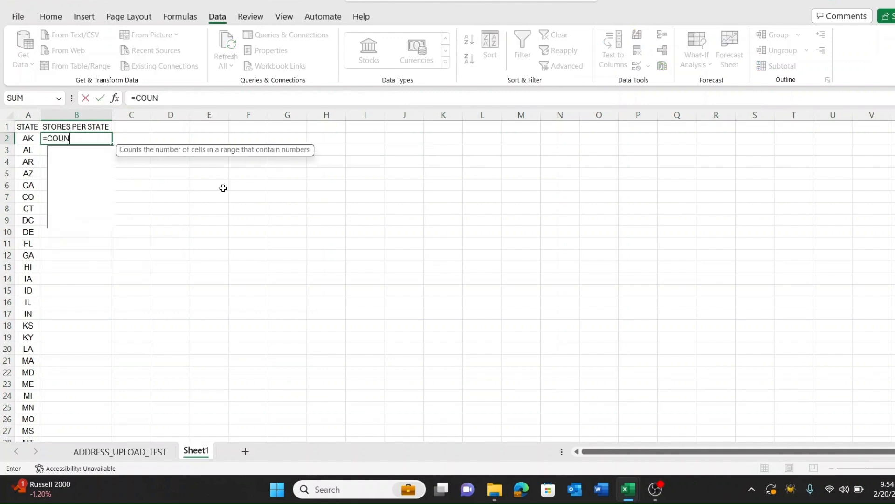
type("TIF(")
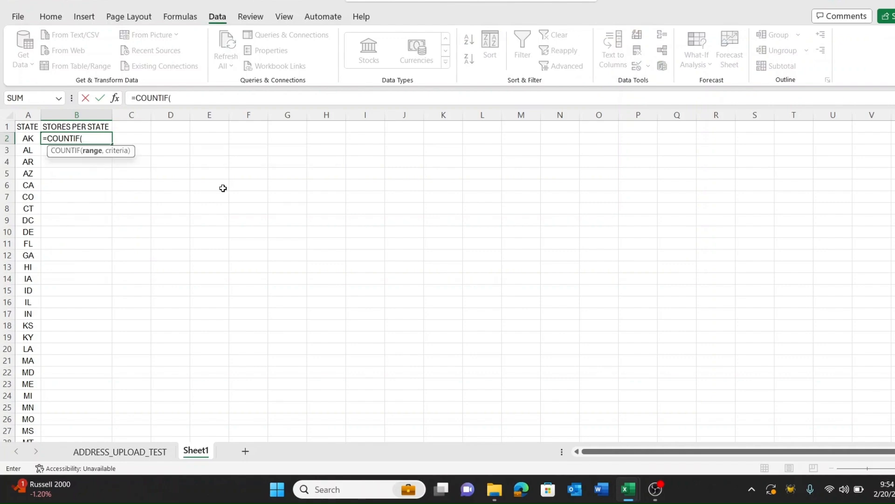
left_click(143, 453)
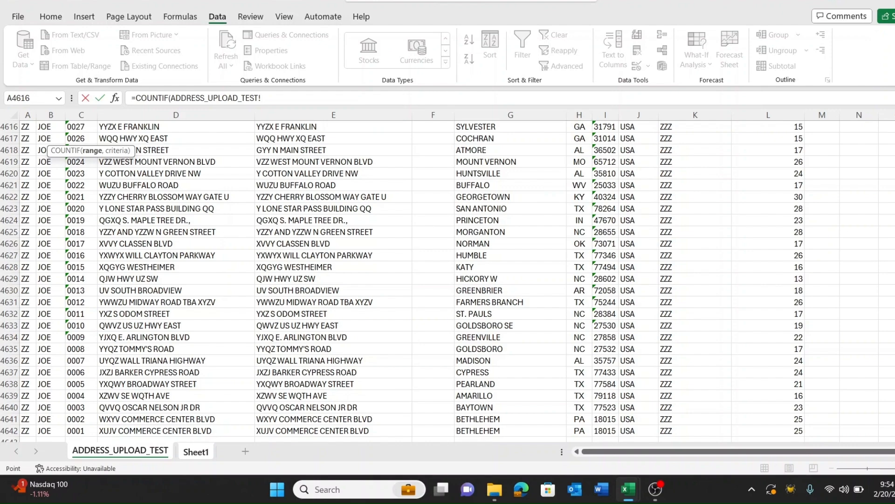
left_click_drag(894, 427, 894, 126)
left_click(578, 114)
type(",")
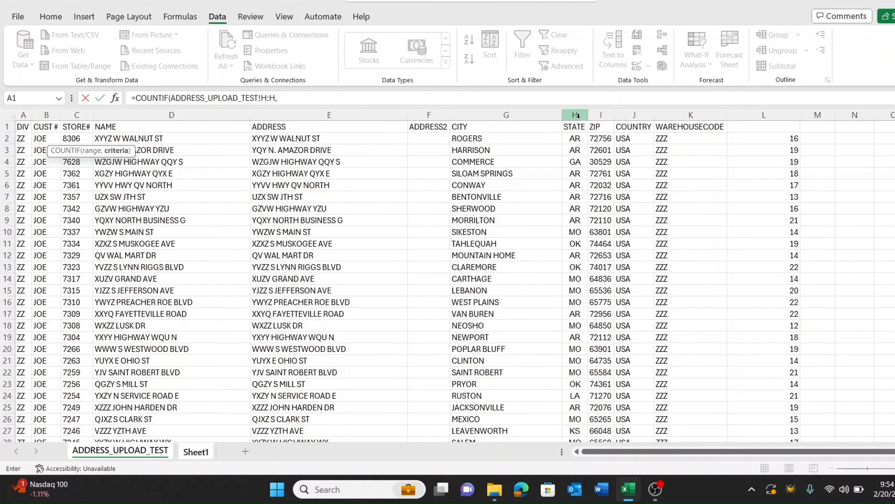
left_click(195, 451)
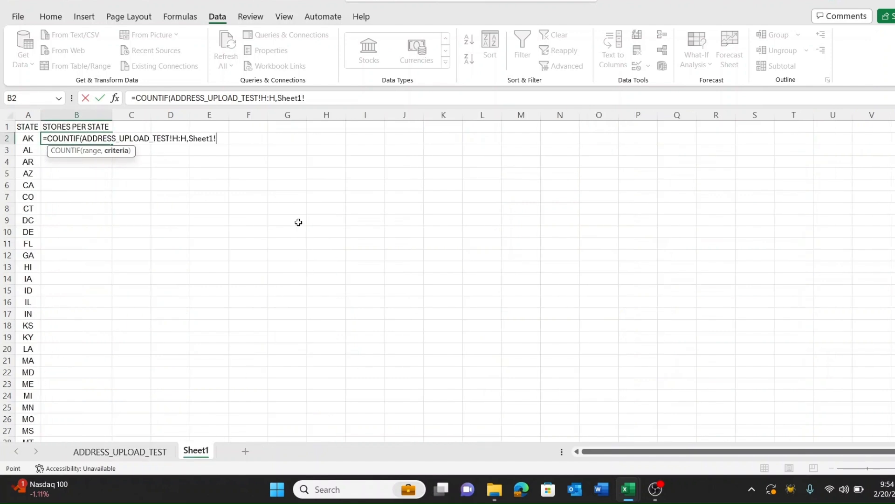
left_click(28, 138)
type(")")
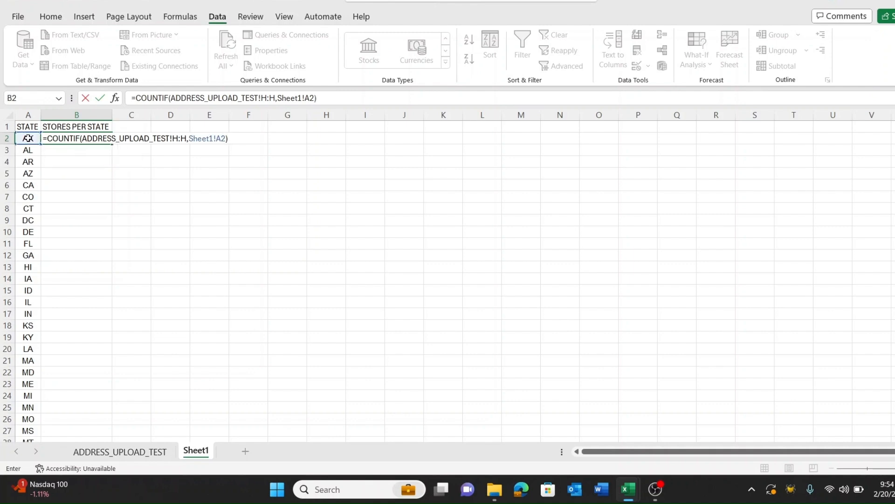
key("Return")
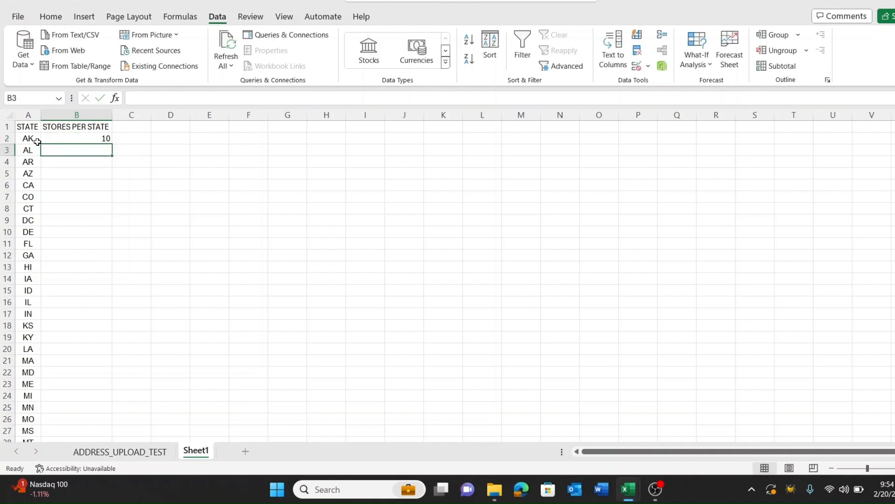
Fill the COUNTIF formula from B2 down to the last state in row 53 and review the filled column.
left_click(95, 136)
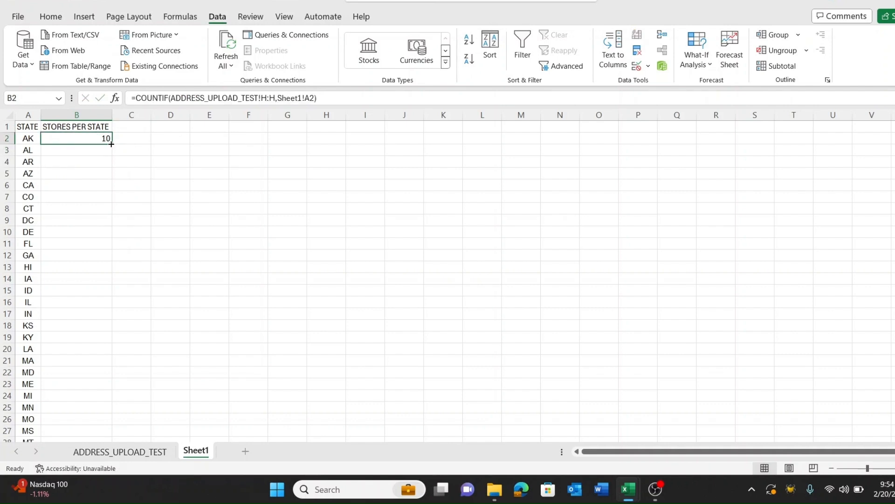
double_click(112, 144)
scroll(186, 265, "down", 2)
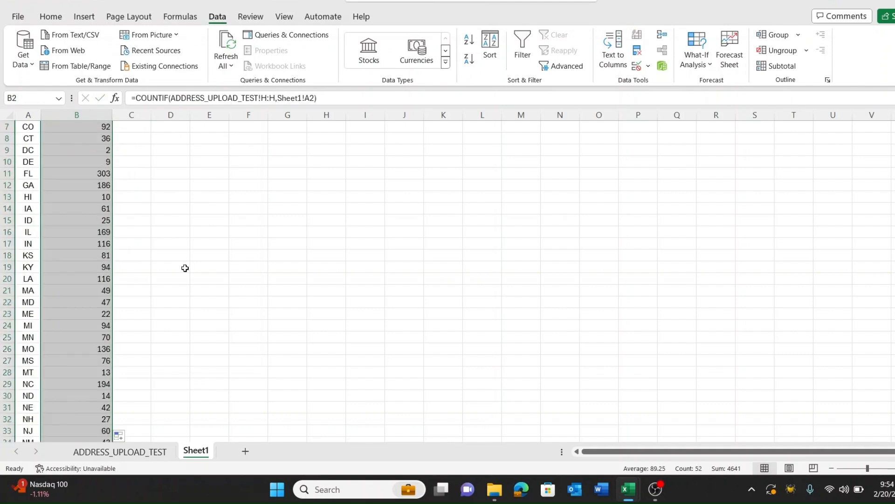
scroll(185, 269, "down", 7)
scroll(185, 268, "down", 2)
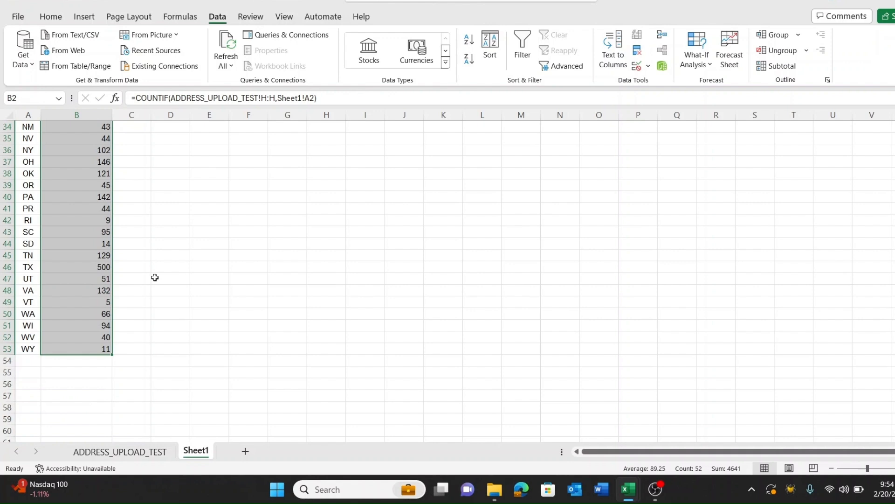
scroll(155, 277, "up", 8)
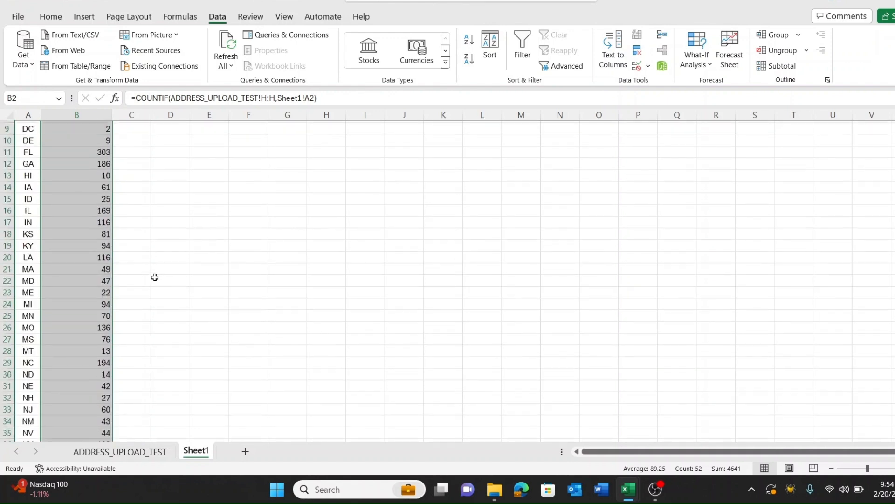
scroll(155, 278, "up", 3)
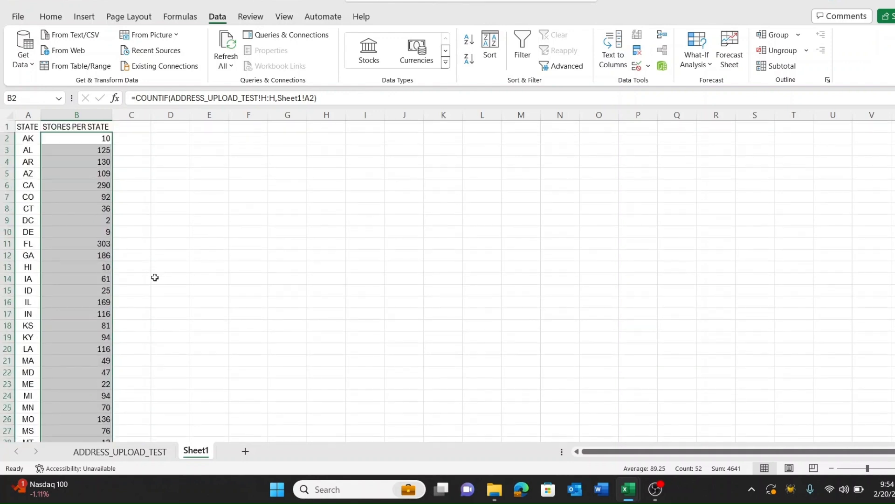
Replace the formulas in column B with their values, keeping the source formatting.
left_click(93, 110)
key("ctrl+c")
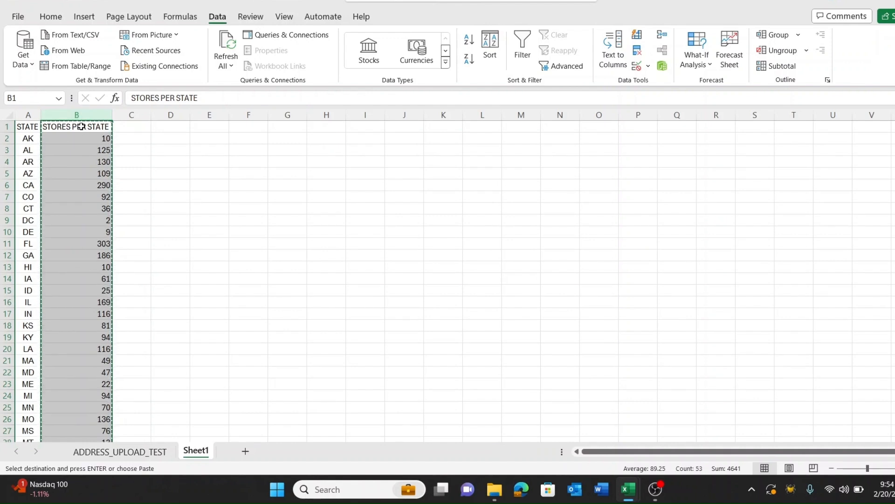
right_click(84, 126)
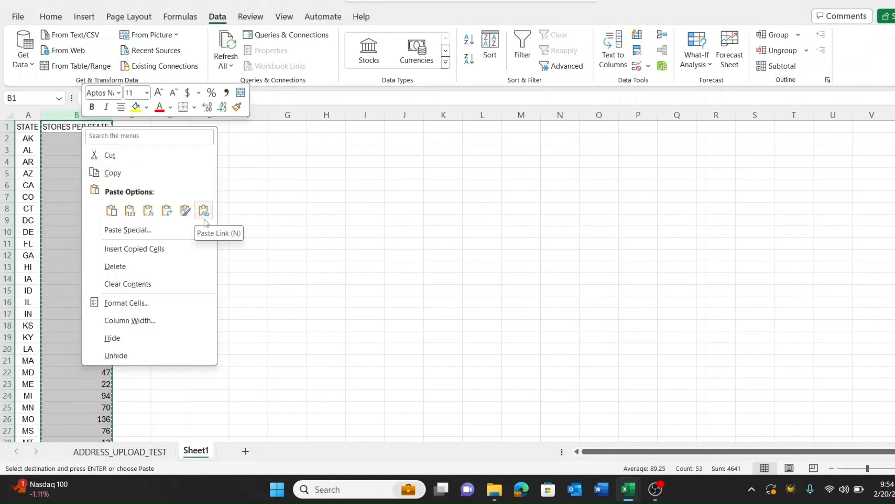
mouse_move(207, 234)
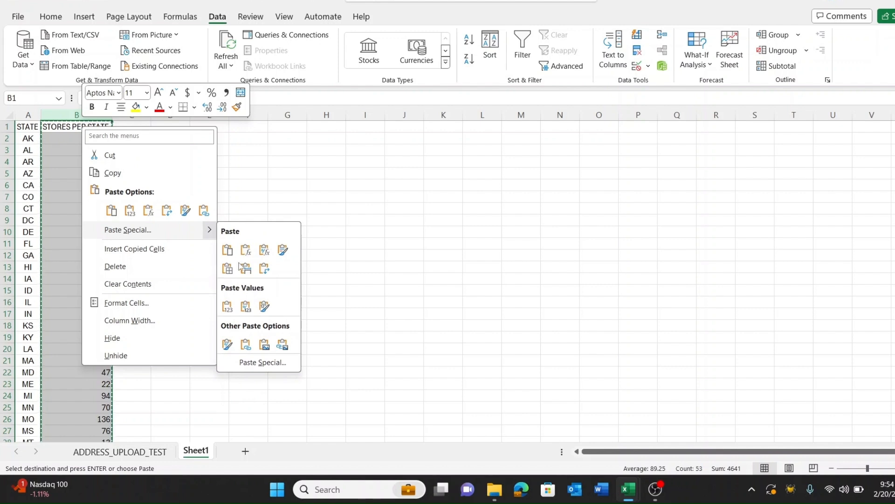
left_click(264, 306)
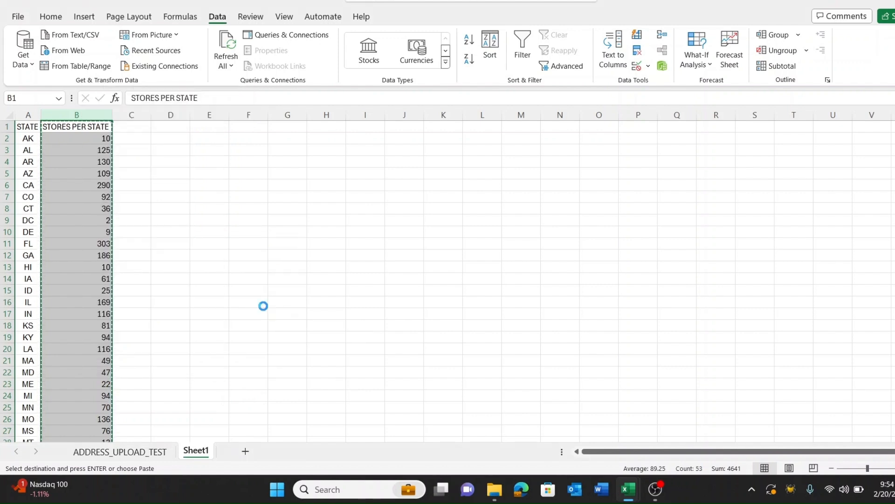
left_click(132, 150)
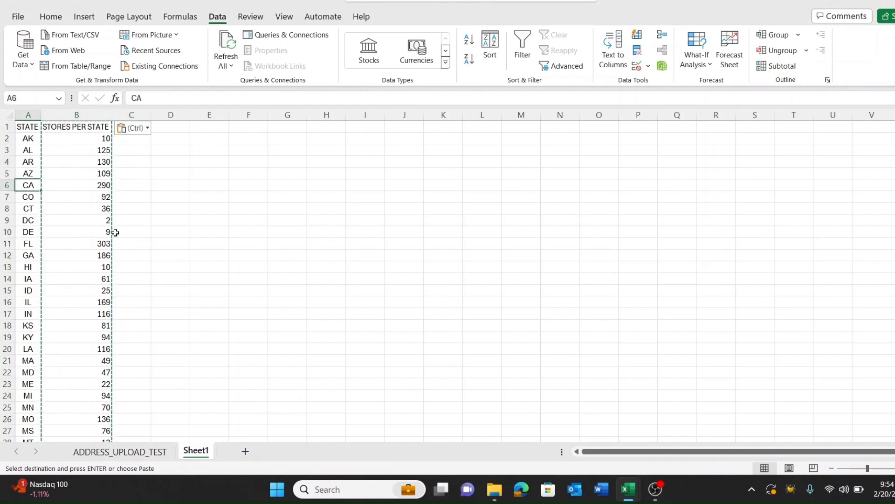
Sort the state table by STORES PER STATE on cell values from largest to smallest, keeping the header row.
key("ctrl+a")
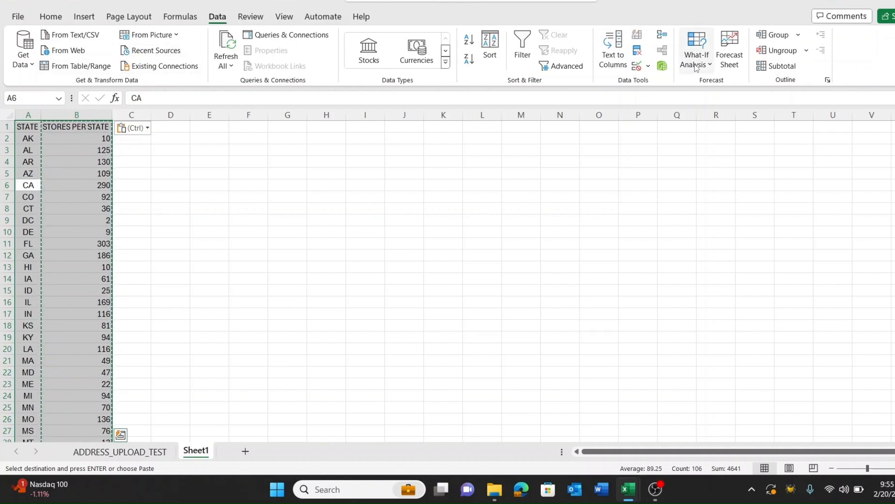
key("alt+h")
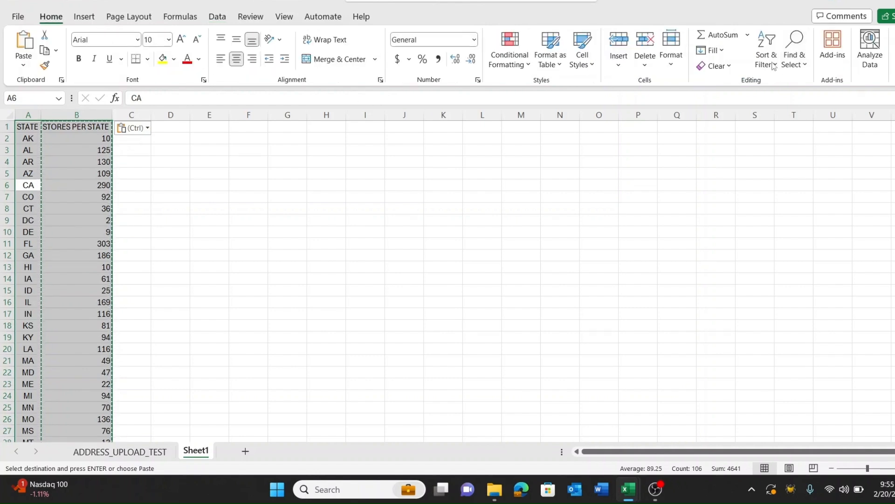
left_click(766, 54)
left_click(799, 120)
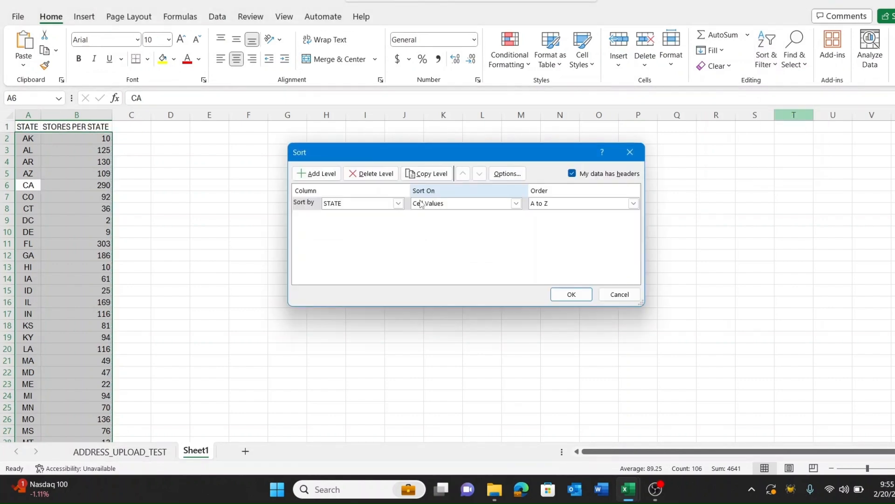
left_click(398, 203)
left_click(380, 224)
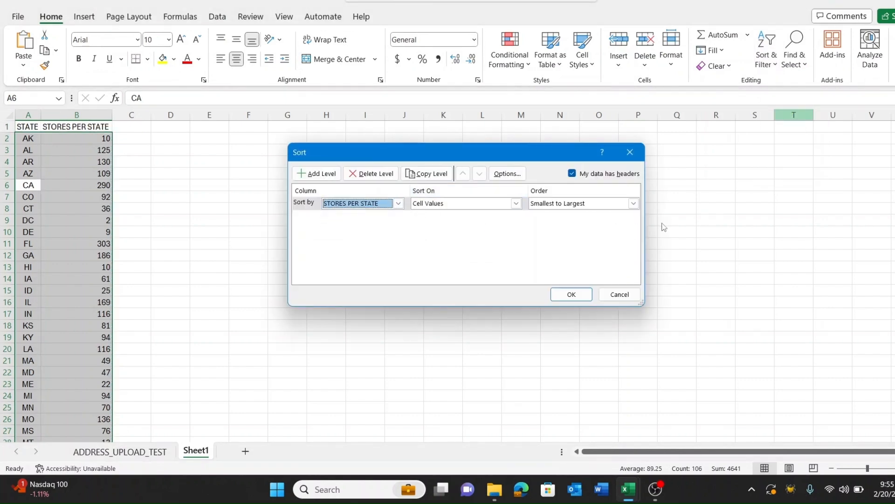
left_click(634, 204)
left_click(588, 223)
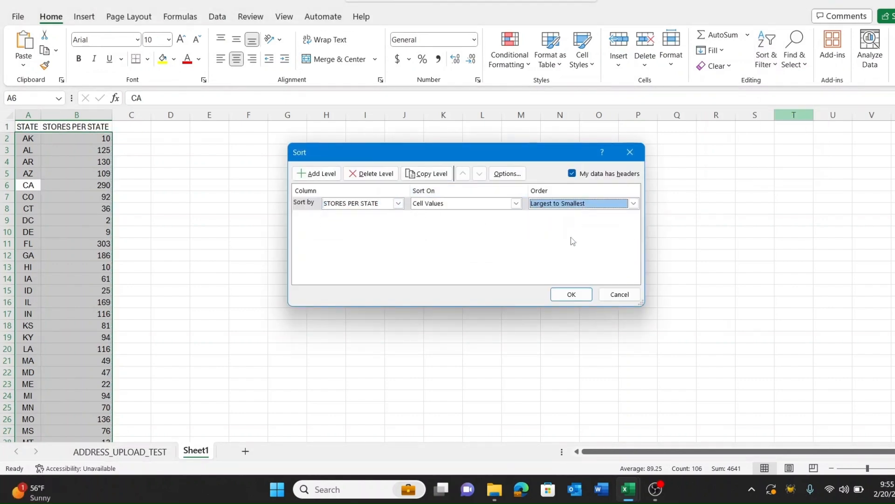
left_click(572, 294)
left_click(327, 226)
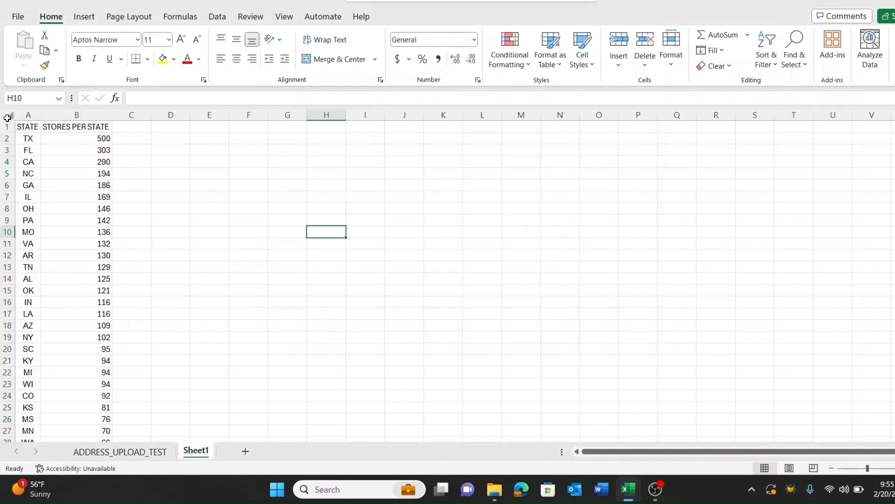
key("ctrl+a")
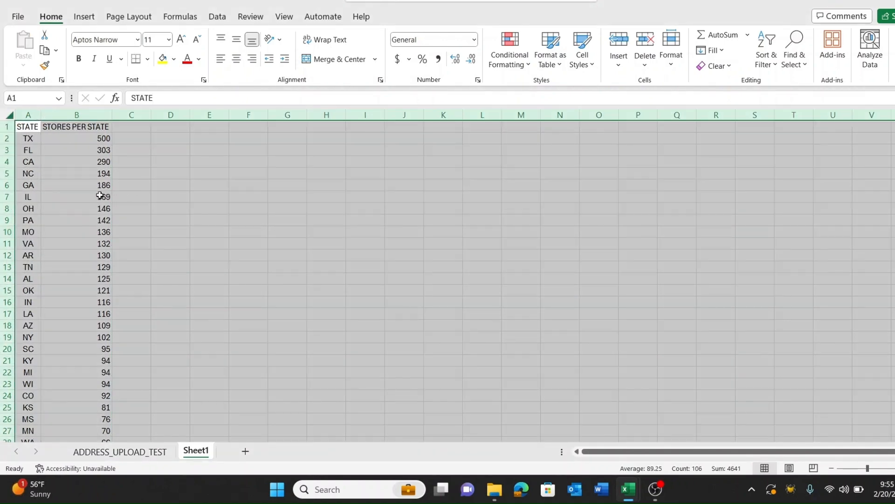
Add an AutoSum total of B2:B53 in B54 below the store counts.
left_click(106, 174)
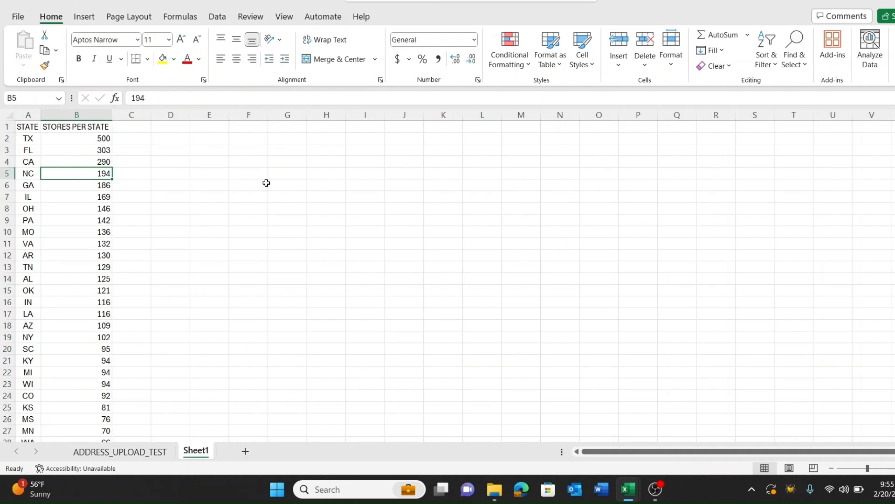
key("ctrl+Down")
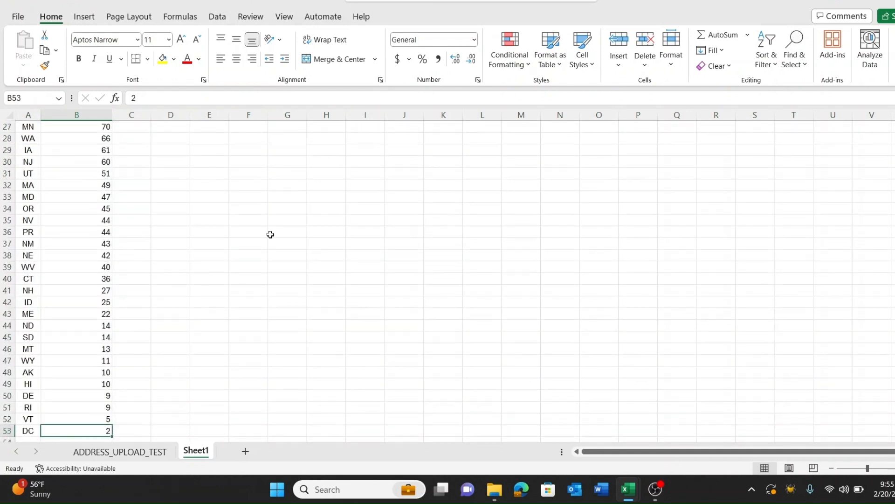
scroll(252, 247, "down", 1)
left_click(96, 408)
left_click(179, 19)
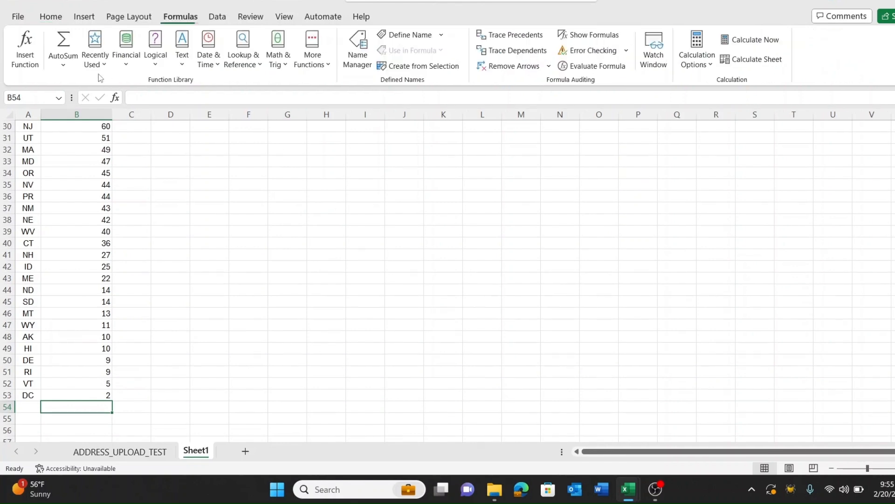
left_click(64, 54)
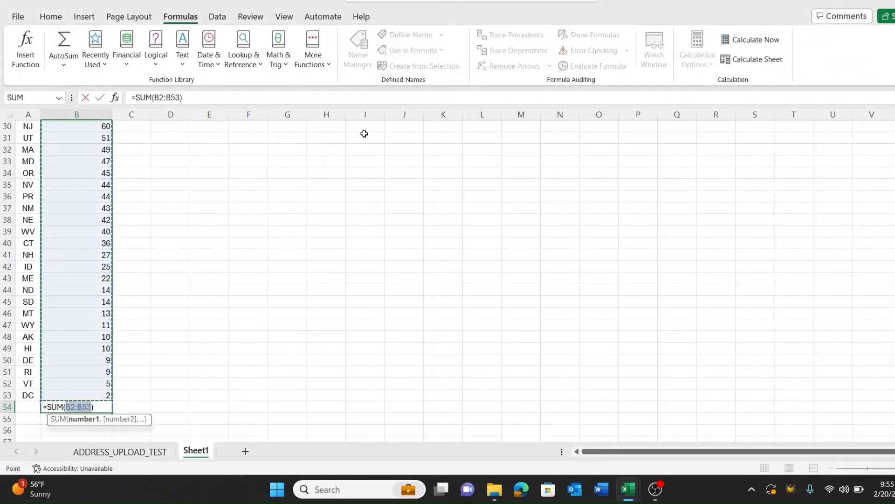
key("Tab")
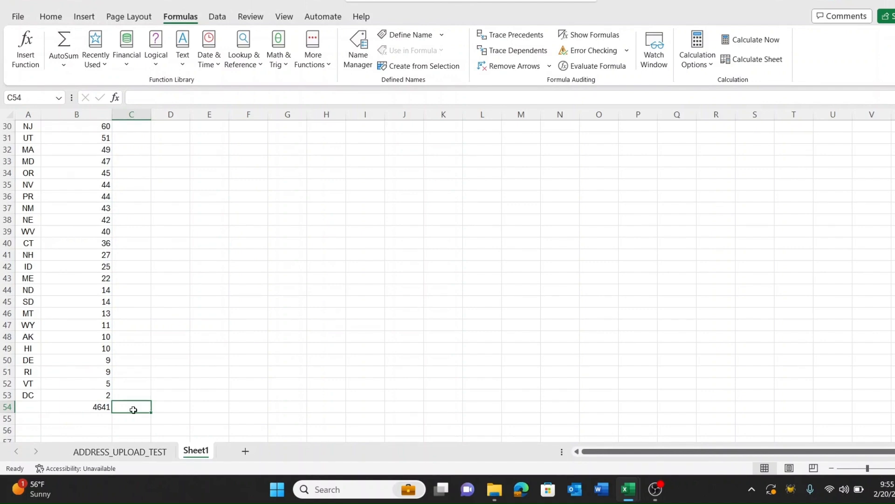
Compare the total in B54 with the count of STORE# entries from C2 down on the ADDRESS_UPLOAD_TEST sheet.
left_click(93, 406)
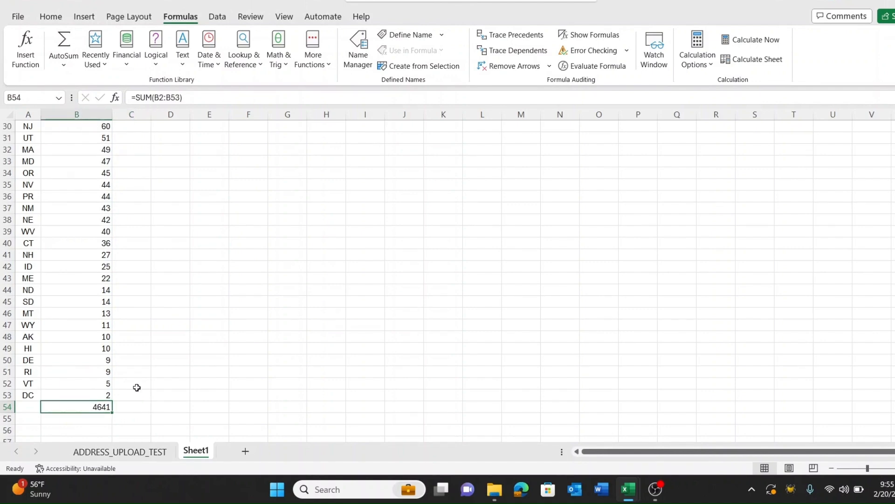
left_click(156, 451)
left_click(78, 286)
key("ctrl+Up")
key("Down")
key("ctrl+shift+Down")
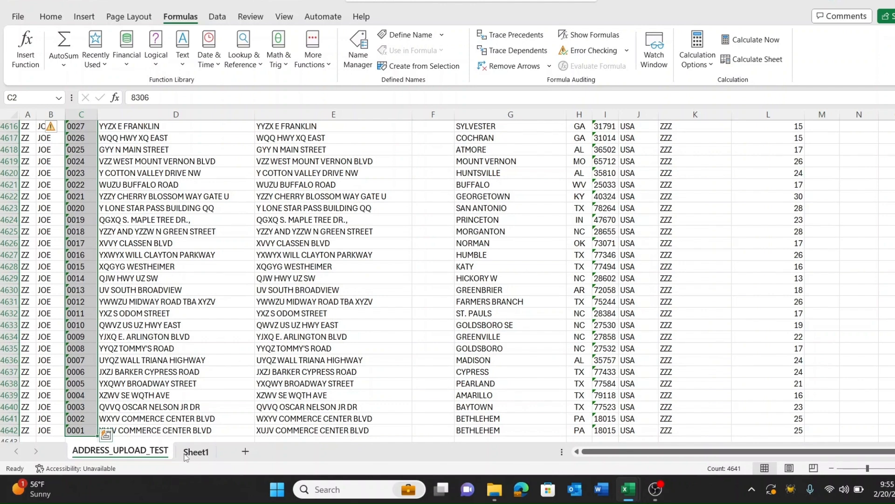
left_click(203, 454)
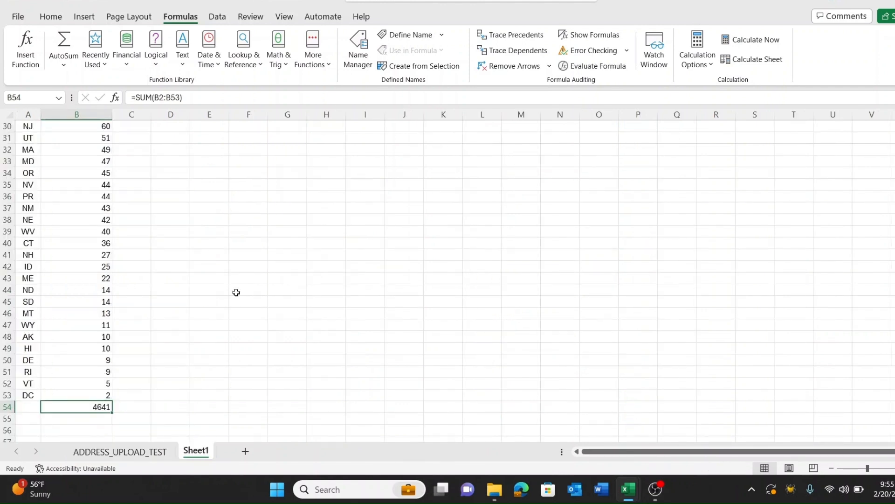